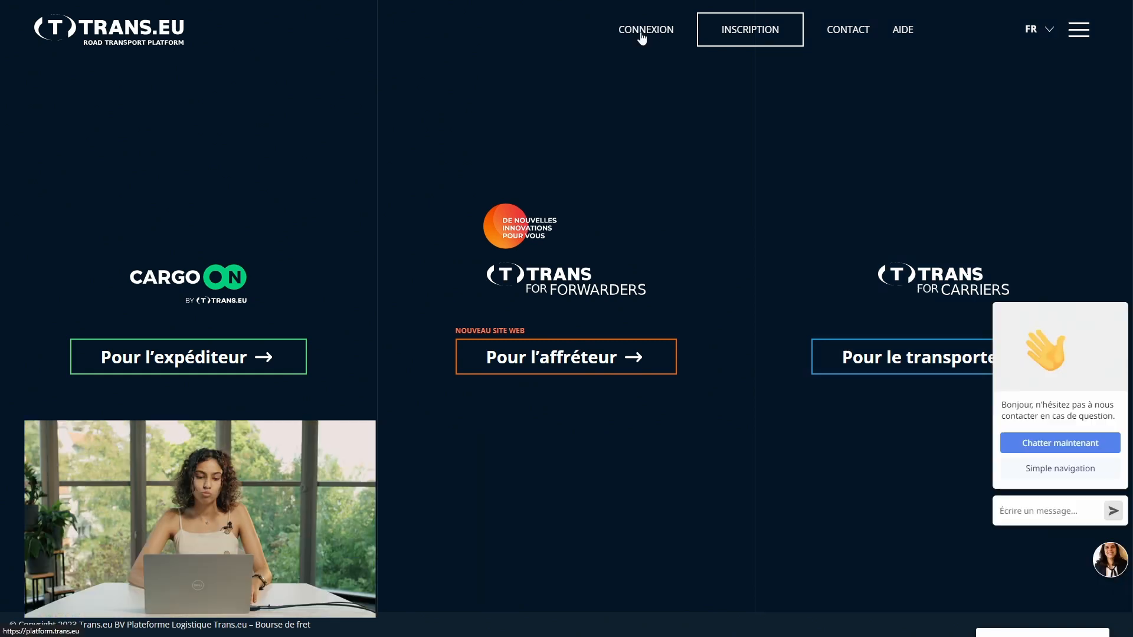
Step: Sign in to Trans.eu and open the FRET list of added freight offers
{"action": "left_click", "coordinate": [641, 34]}
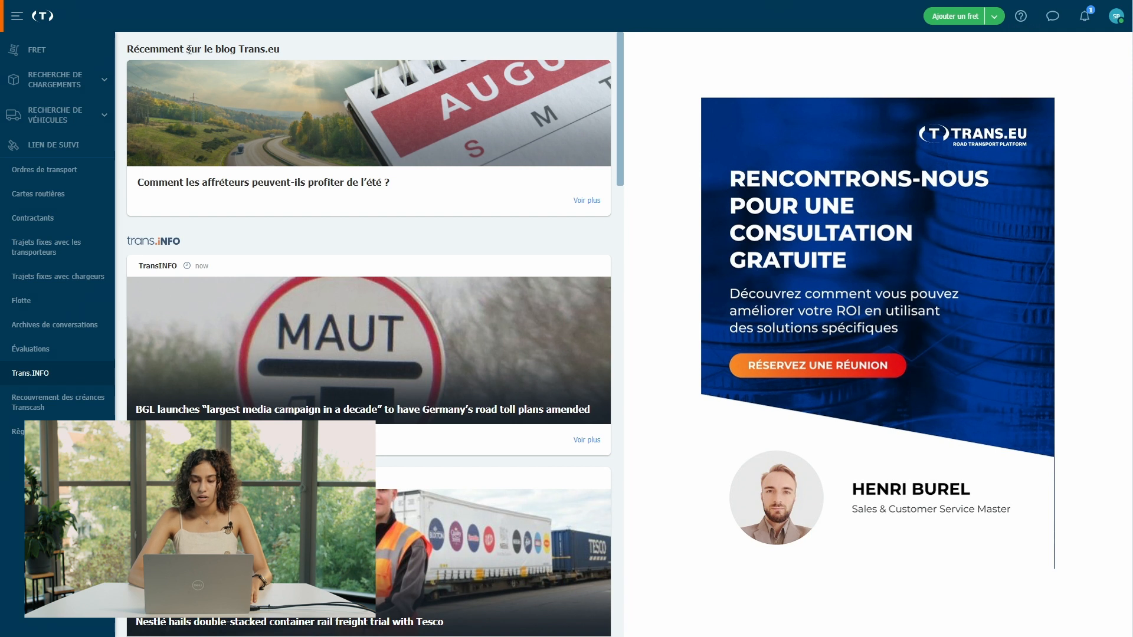
{"action": "left_click", "coordinate": [39, 57]}
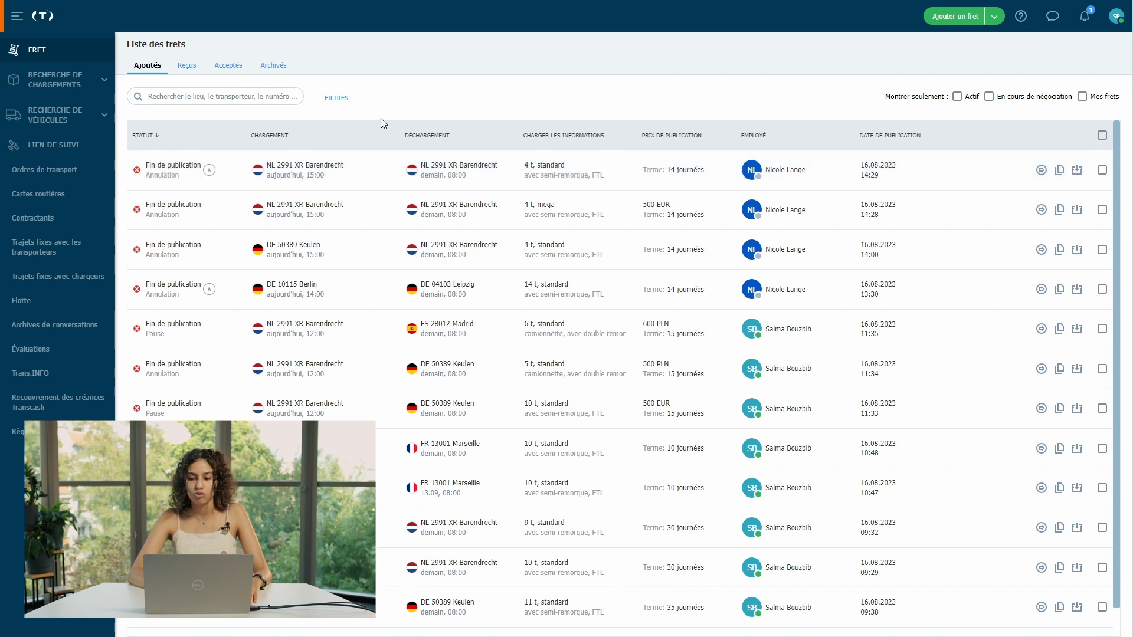
Step: Try the filter panel and the Actif and En cours de négociation filters, then show only Mes frets
{"action": "left_click", "coordinate": [333, 99]}
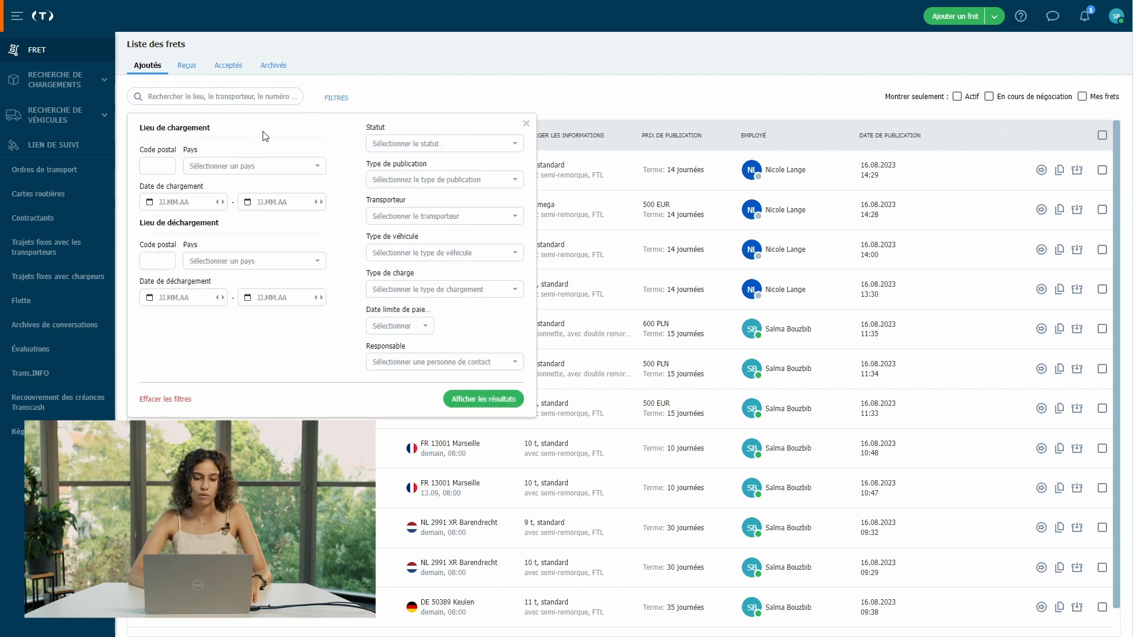
{"action": "left_click", "coordinate": [526, 123]}
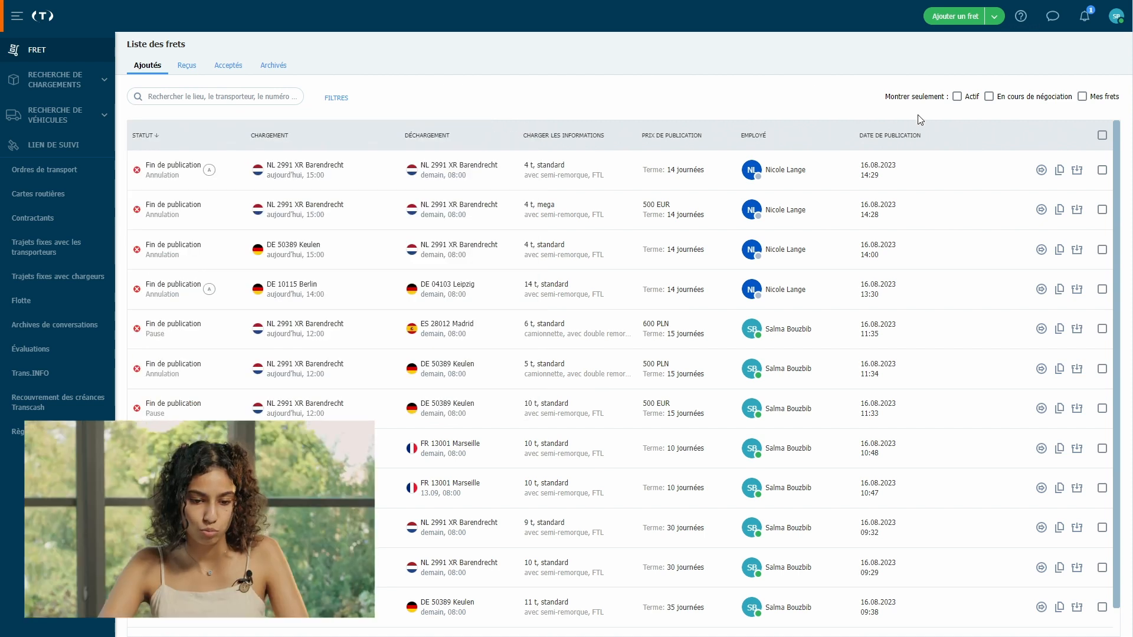
{"action": "left_click", "coordinate": [967, 104]}
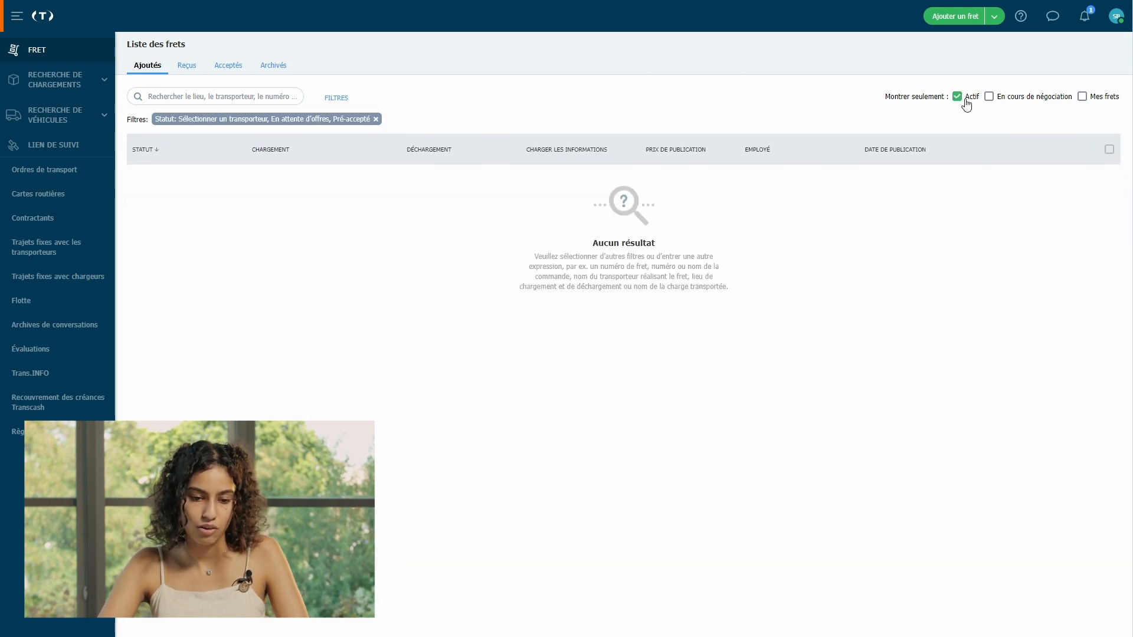
{"action": "left_click", "coordinate": [967, 104]}
{"action": "left_click", "coordinate": [1004, 104]}
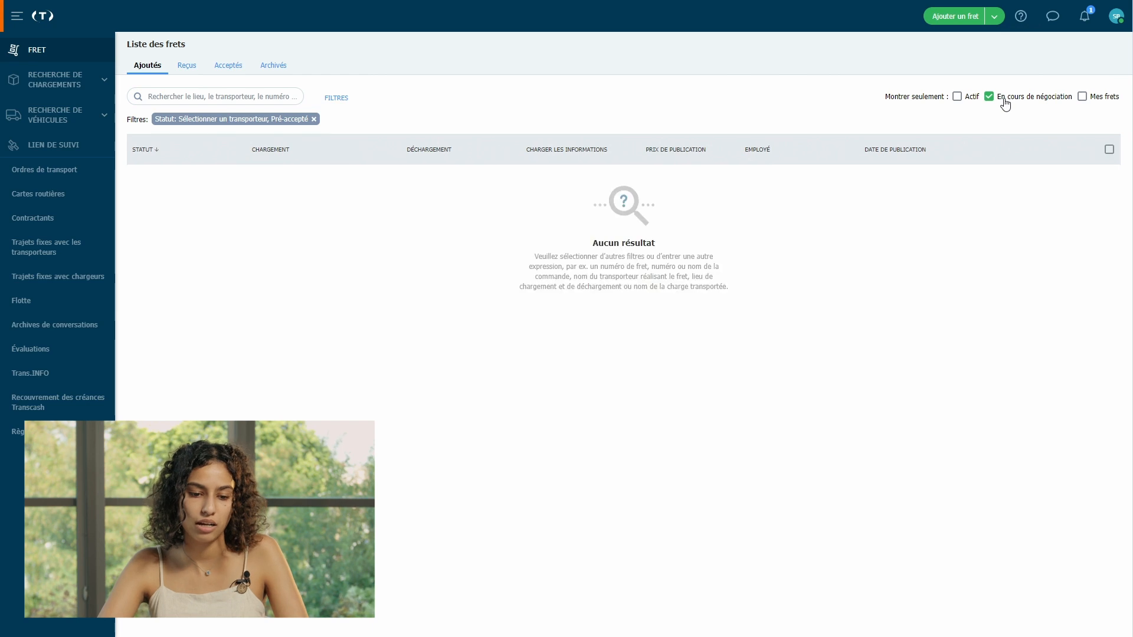
{"action": "left_click", "coordinate": [1004, 104]}
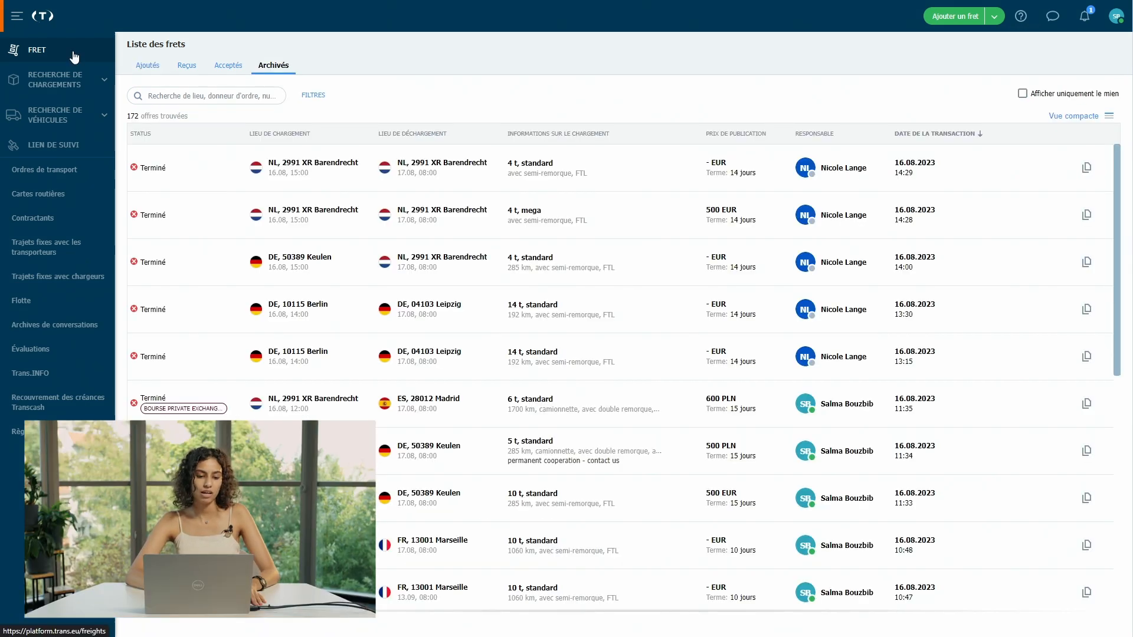
{"action": "left_click", "coordinate": [74, 57]}
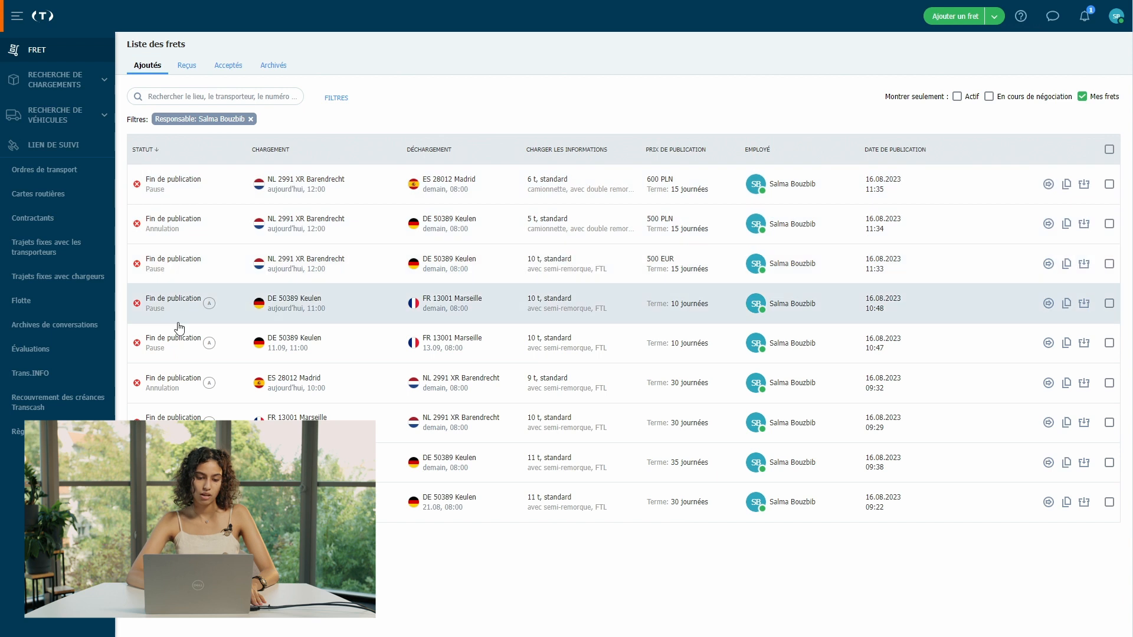
Step: Browse the Reçus, Acceptés and Archivés tabs, then return to Ajoutés
{"action": "left_click", "coordinate": [187, 66]}
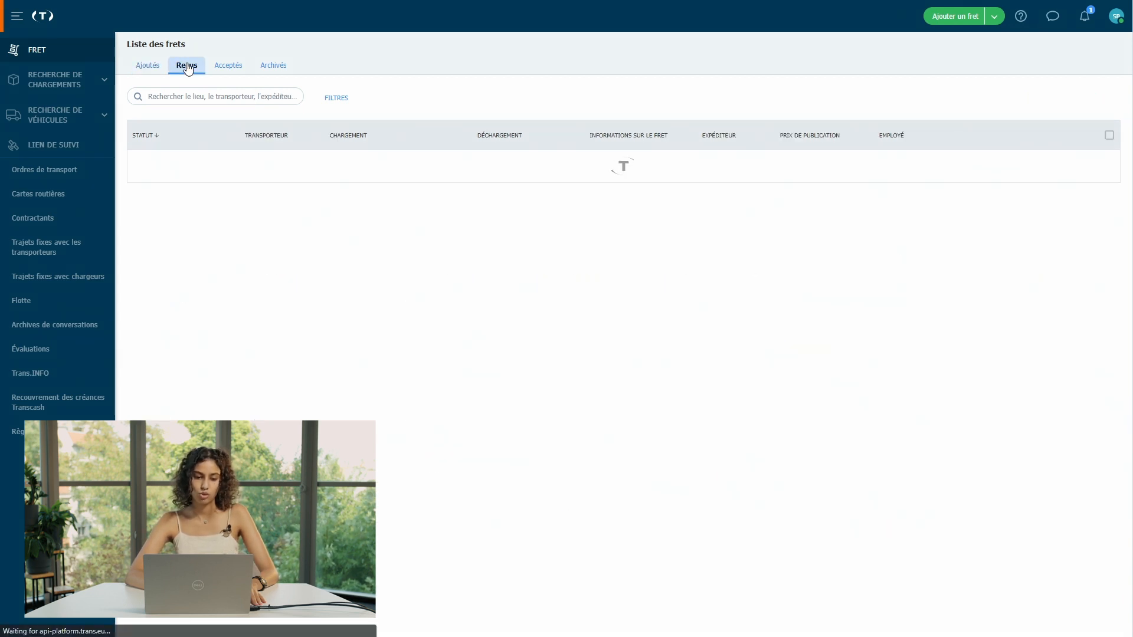
{"action": "left_click", "coordinate": [231, 69]}
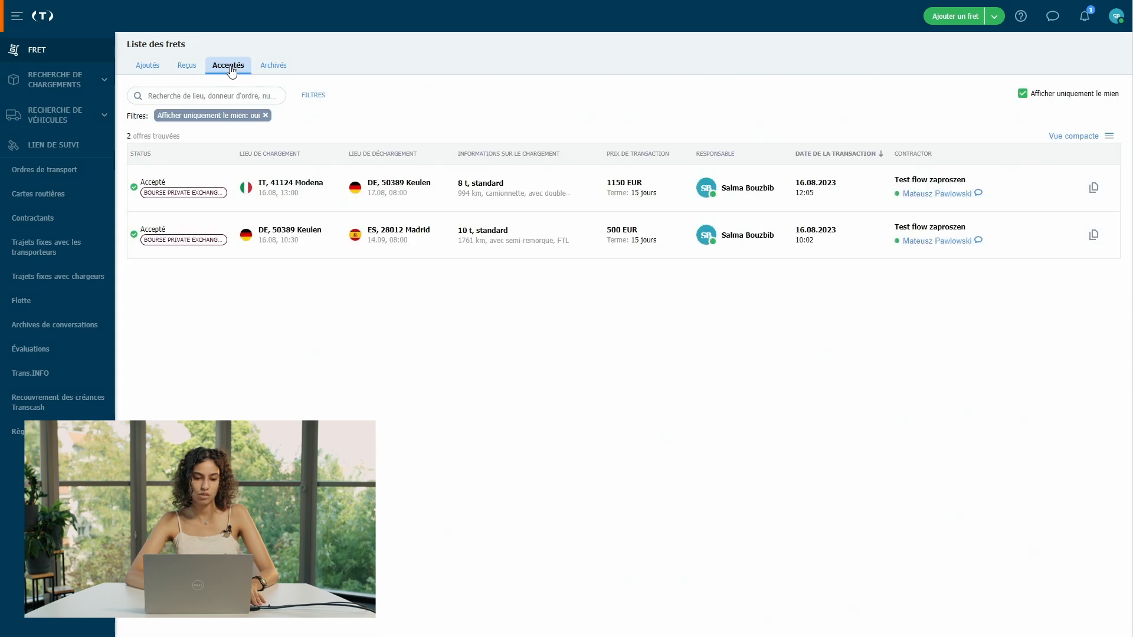
{"action": "left_click", "coordinate": [272, 71]}
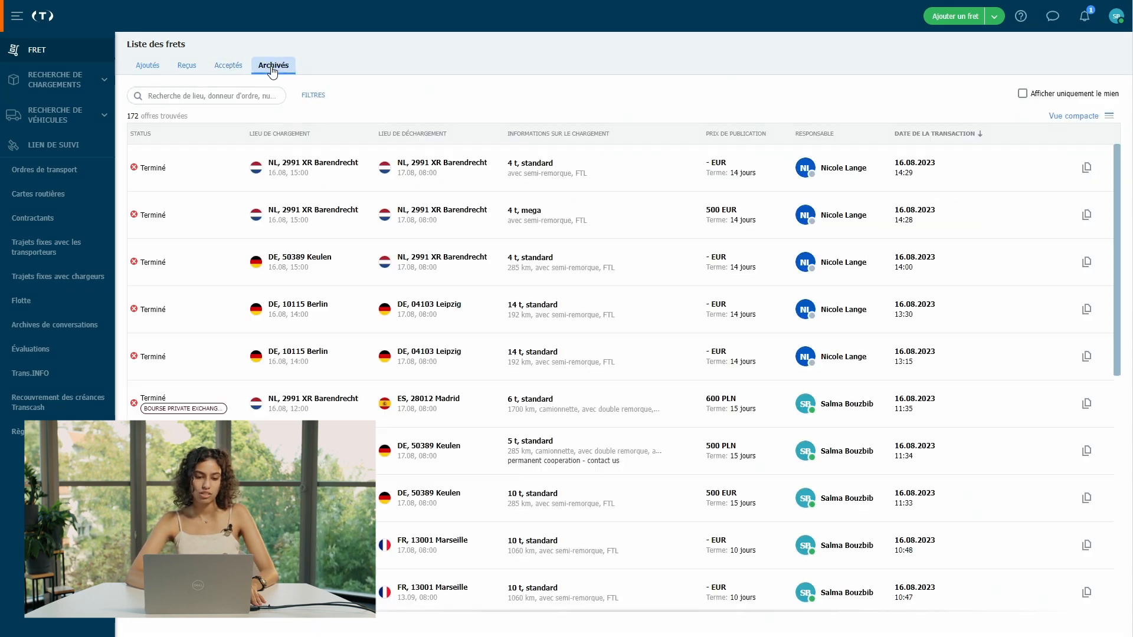
{"action": "left_click", "coordinate": [144, 71]}
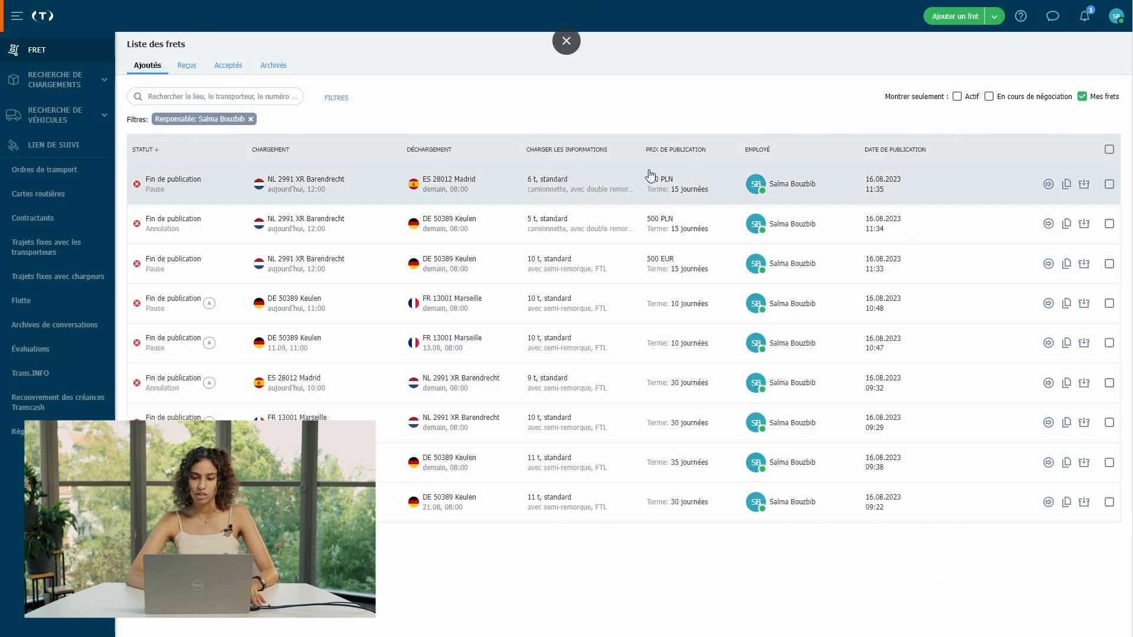
Step: Create a freight from Shell, Keulen to Trans.eu B.V, Barendrecht, and untick the solo vehicle size
{"action": "left_click", "coordinate": [967, 26]}
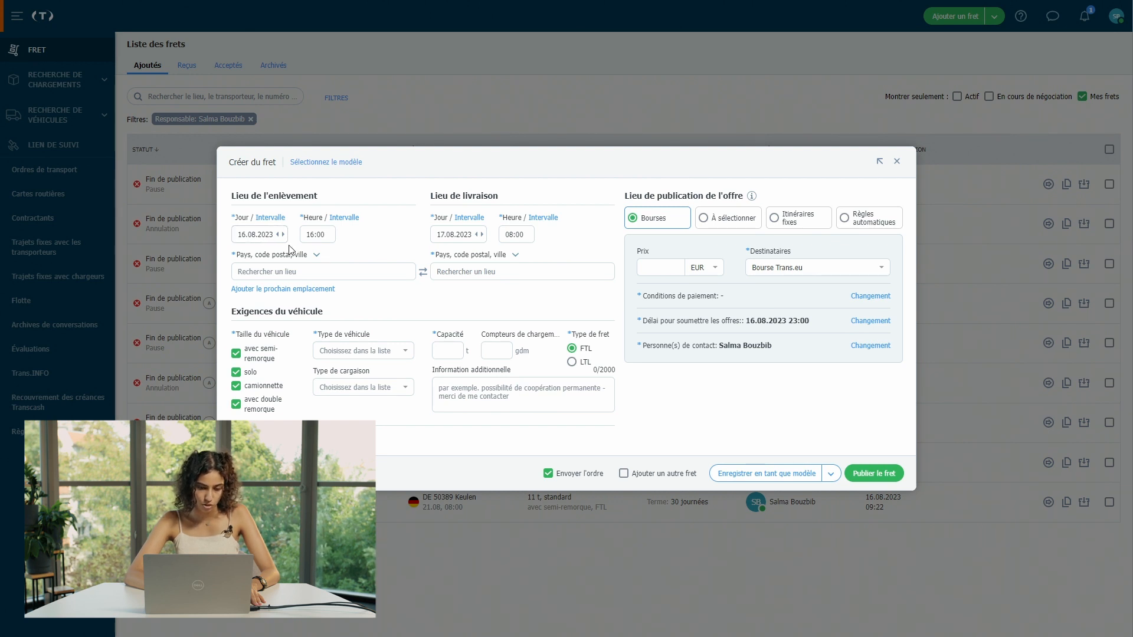
{"action": "left_click", "coordinate": [344, 274]}
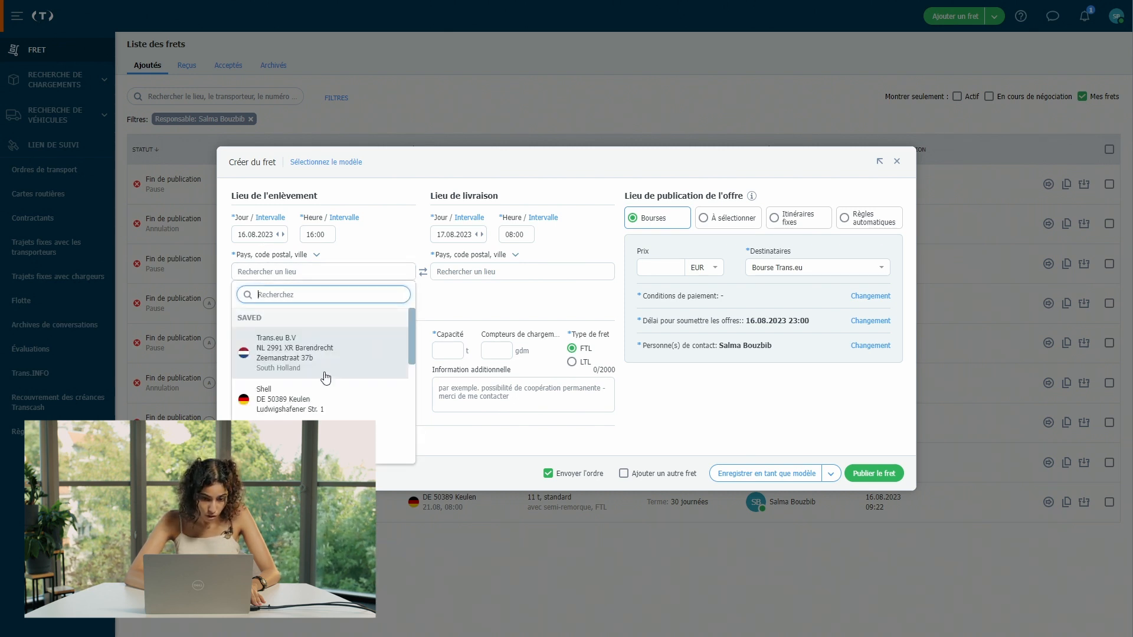
{"action": "left_click", "coordinate": [309, 399]}
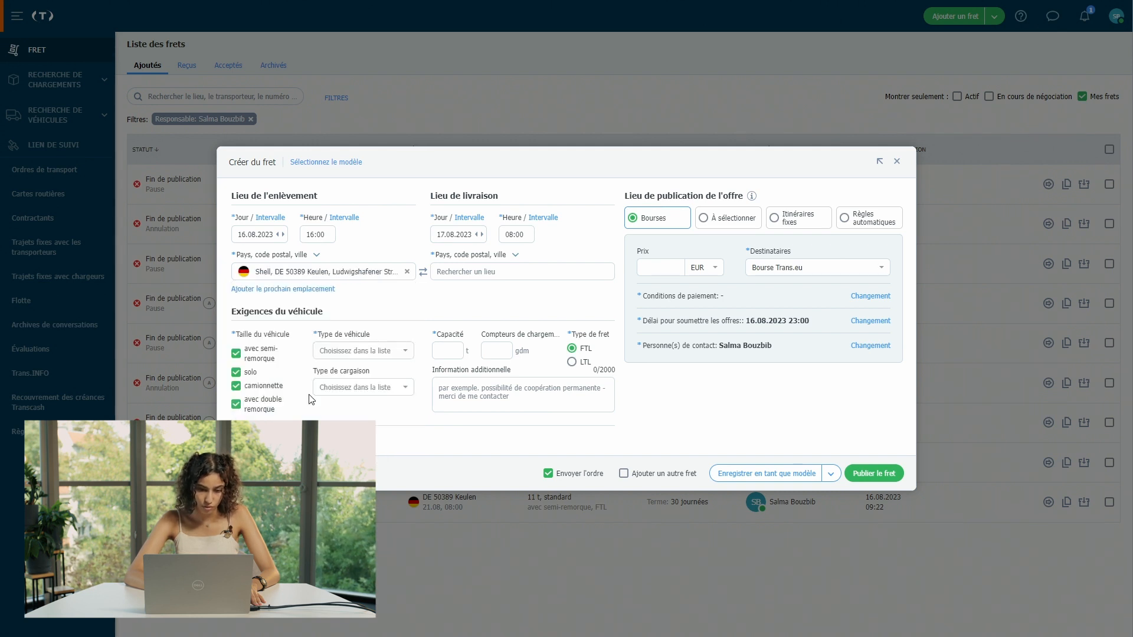
{"action": "left_click", "coordinate": [483, 275]}
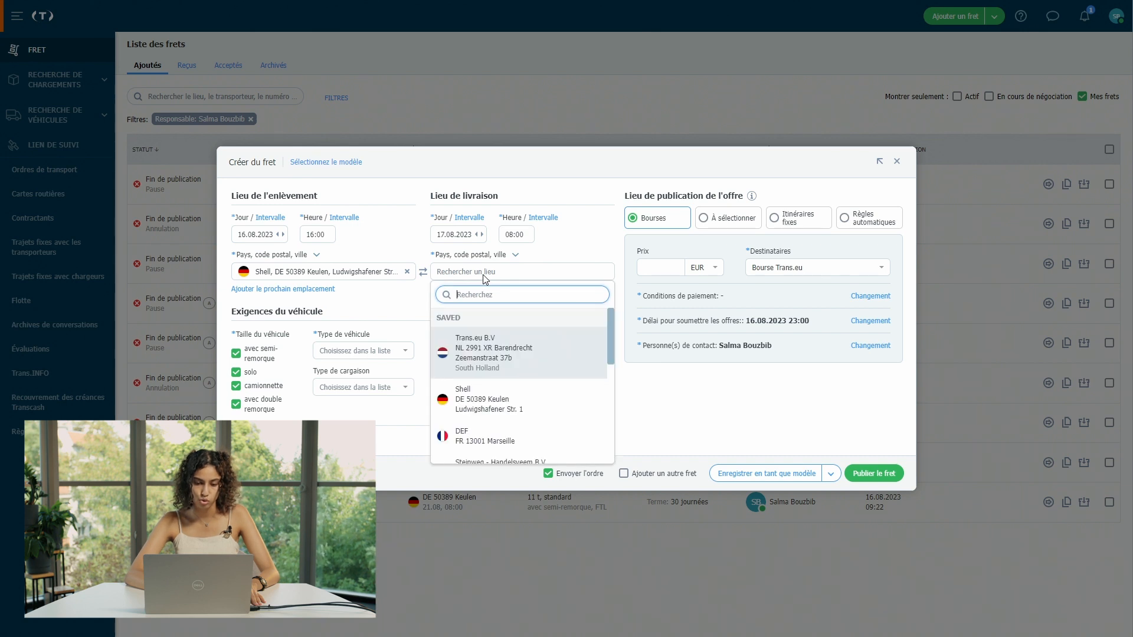
{"action": "left_click", "coordinate": [514, 357]}
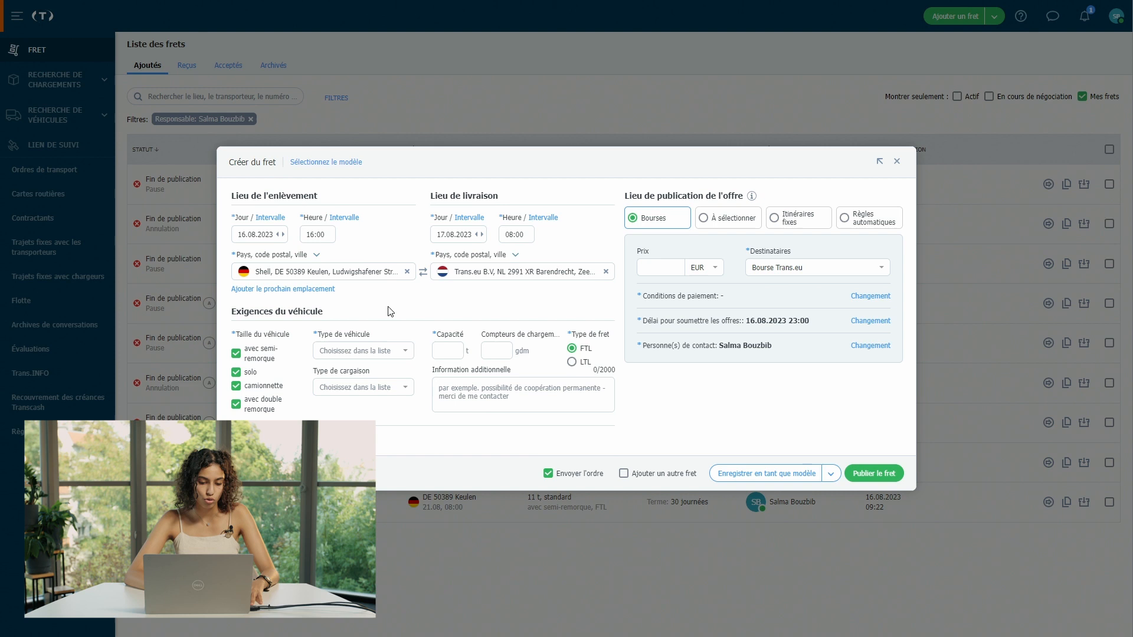
{"action": "left_click", "coordinate": [236, 372]}
Step: Keep only the semi-trailer size, choose the standard vehicle type and enter 9 t capacity
{"action": "left_click", "coordinate": [236, 386]}
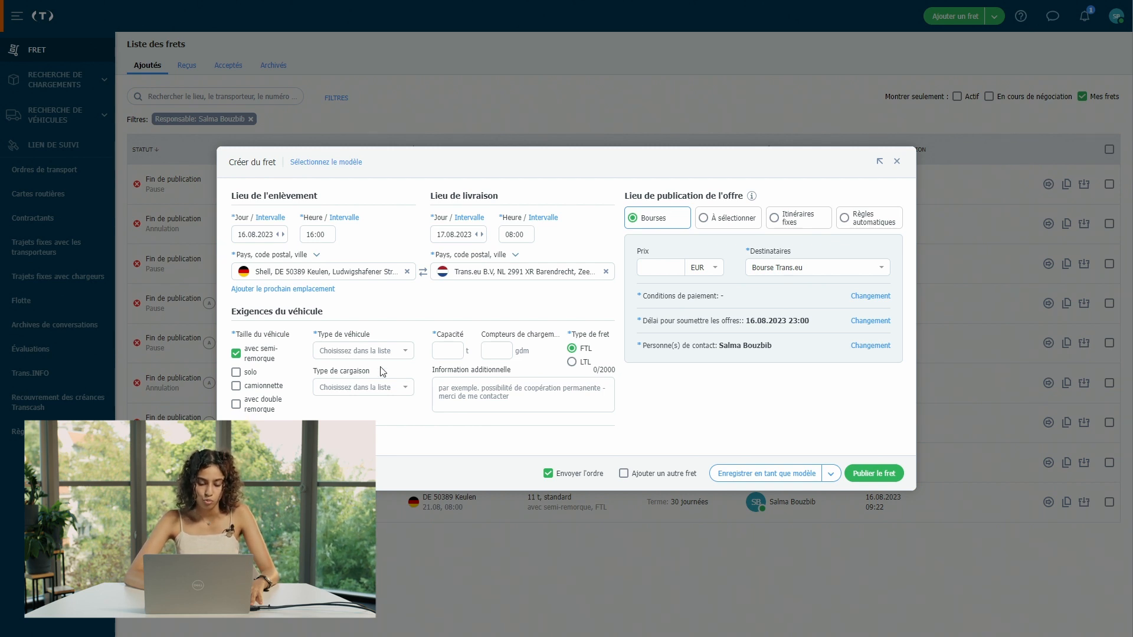
{"action": "left_click", "coordinate": [348, 353]}
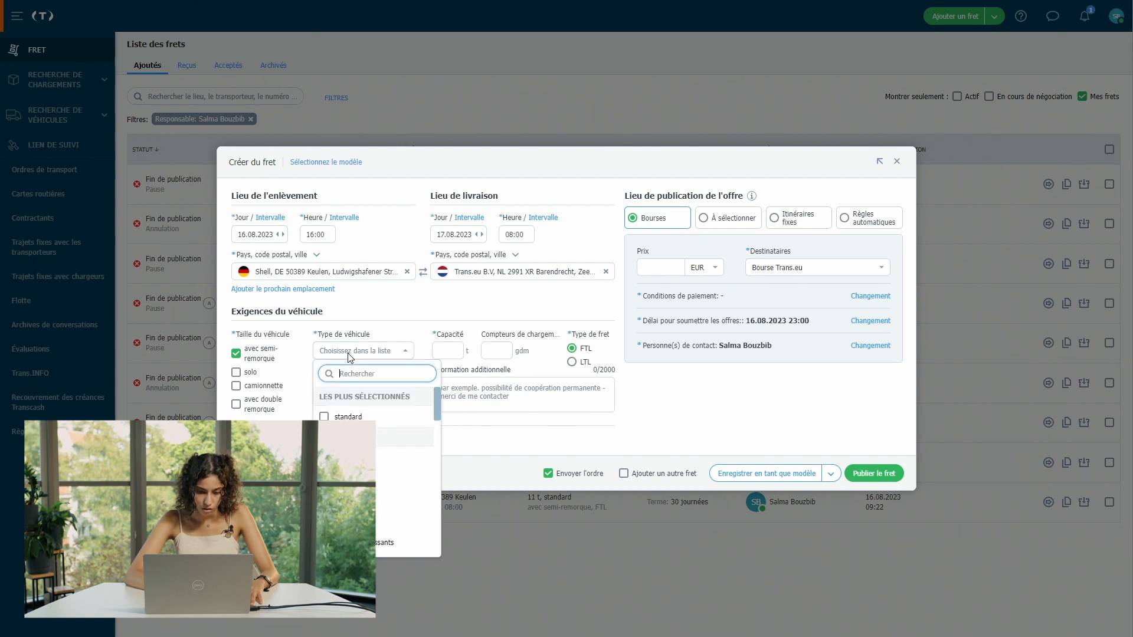
{"action": "left_click", "coordinate": [354, 417]}
{"action": "left_click", "coordinate": [433, 331]}
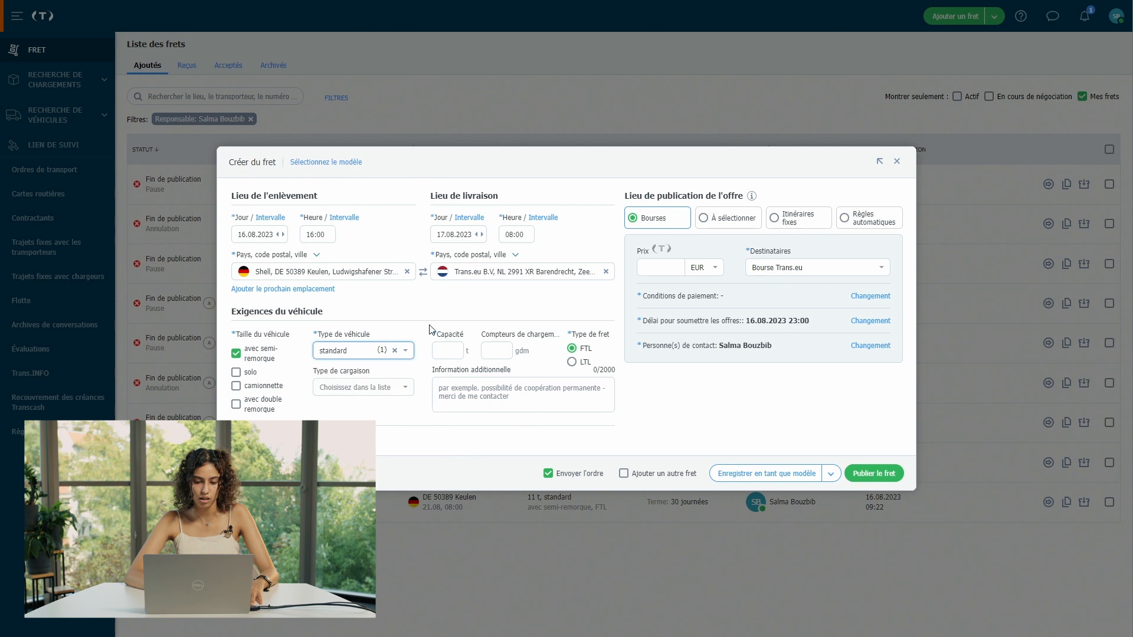
{"action": "left_click", "coordinate": [449, 350]}
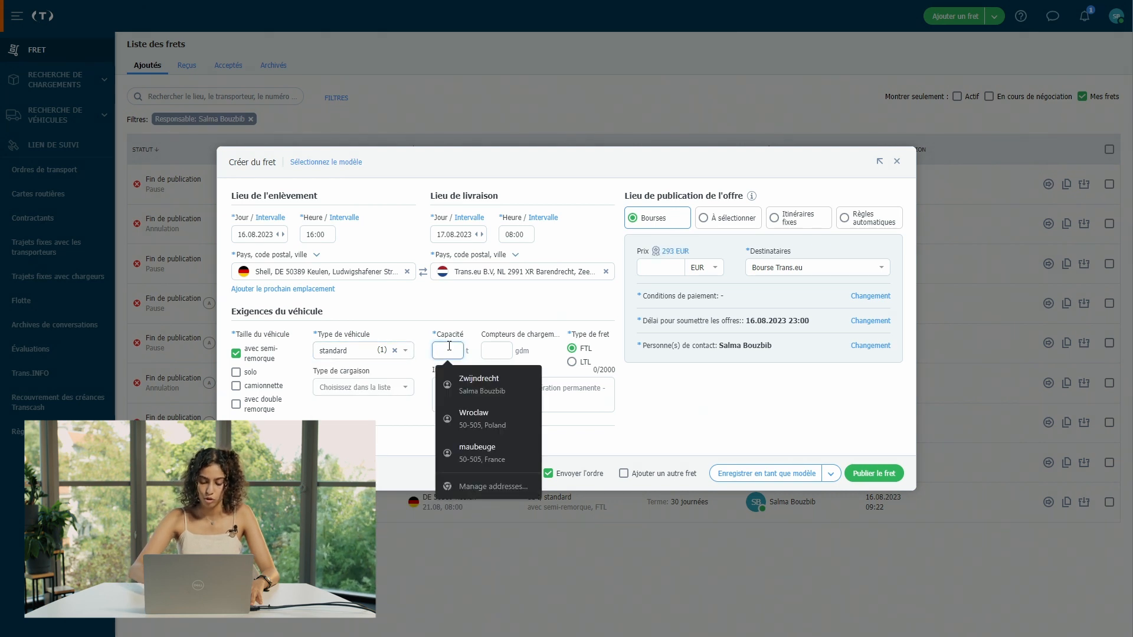
{"action": "type", "text": "9"}
{"action": "left_click", "coordinate": [486, 314]}
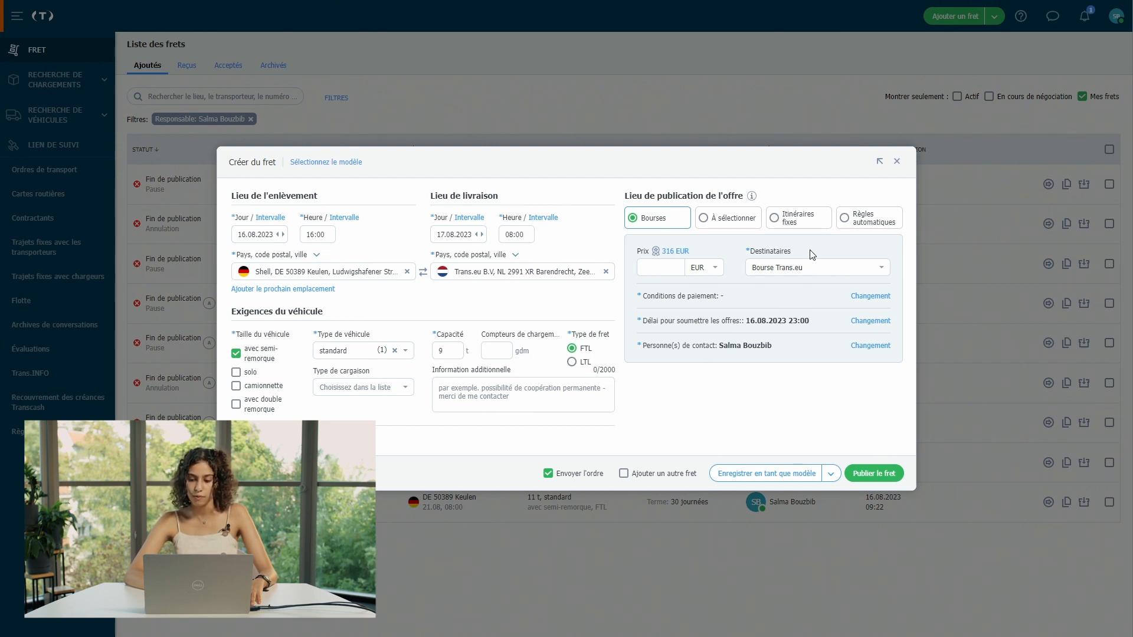
Step: Target the Bourse Private exchanges and set the offer price to 900 EUR
{"action": "left_click", "coordinate": [795, 274]}
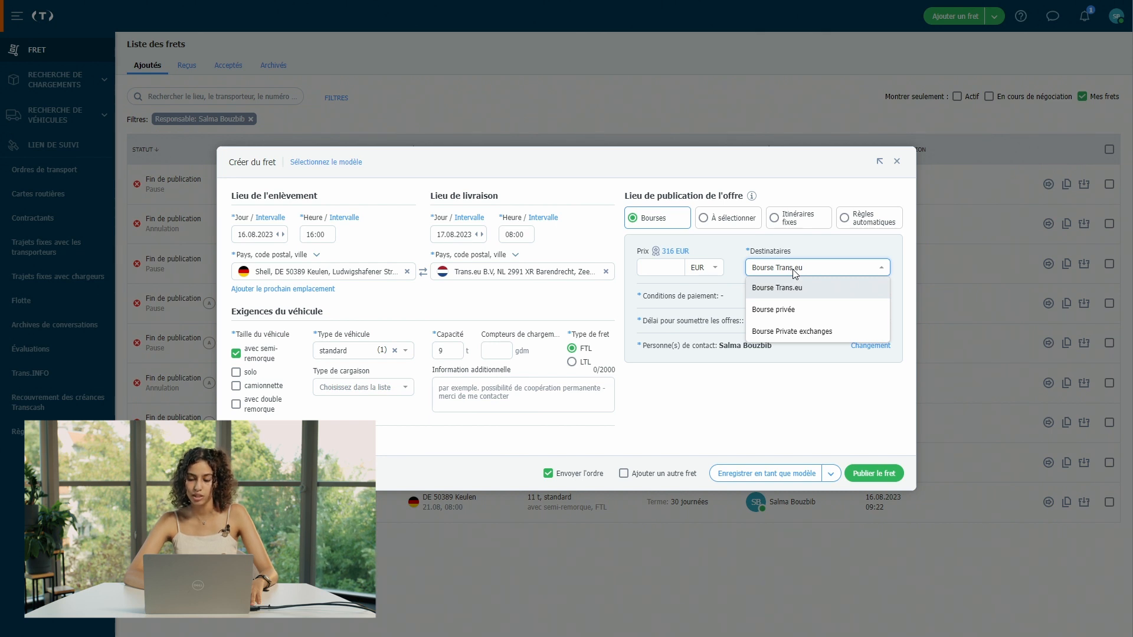
{"action": "left_click", "coordinate": [807, 339]}
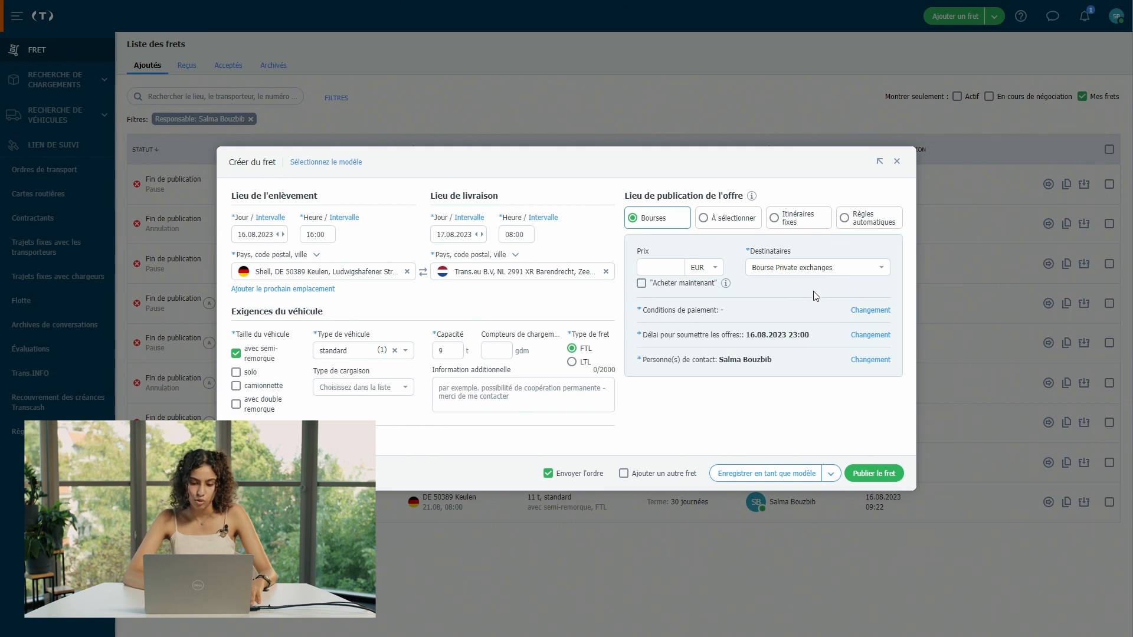
{"action": "left_click", "coordinate": [671, 265]}
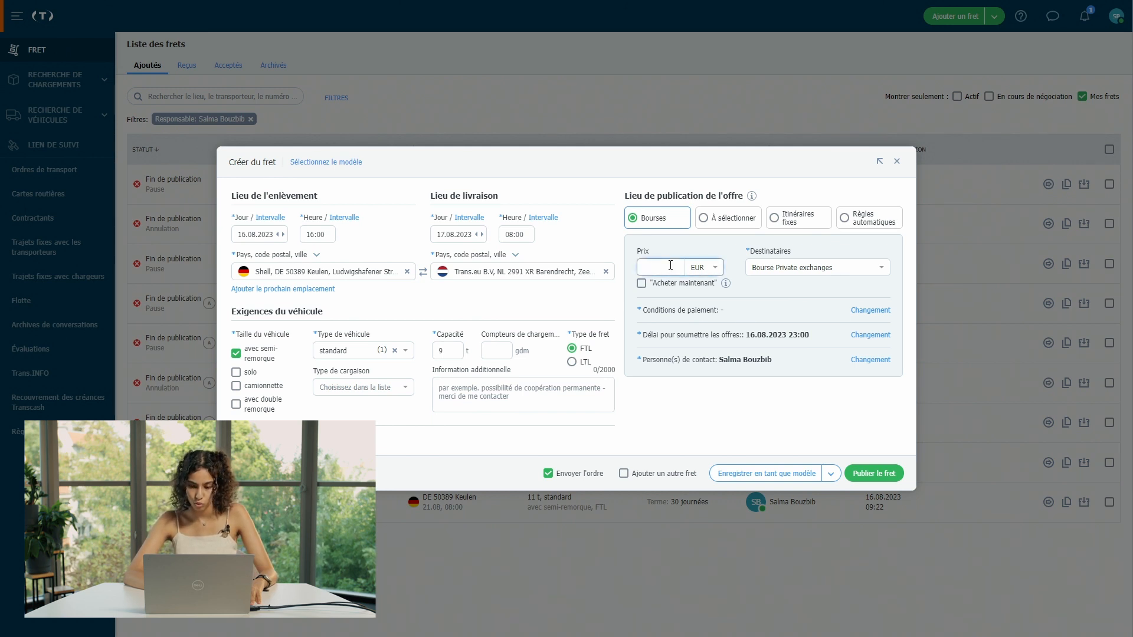
{"action": "type", "text": "900"}
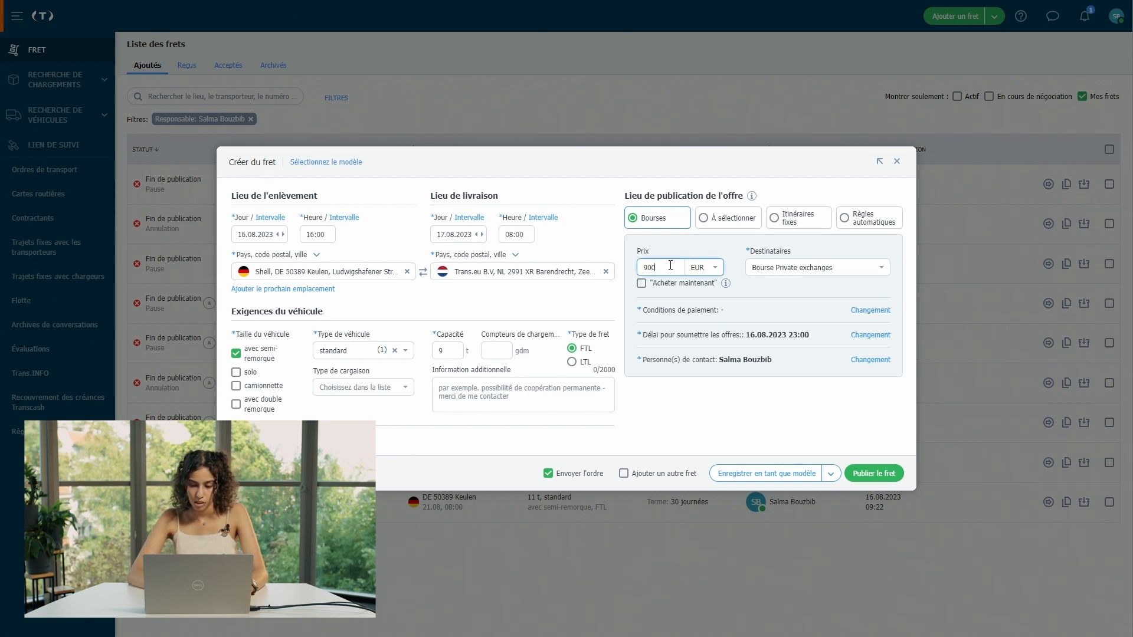
Step: Set the payment terms to deferred (Différé) with 10 days
{"action": "left_click", "coordinate": [880, 311]}
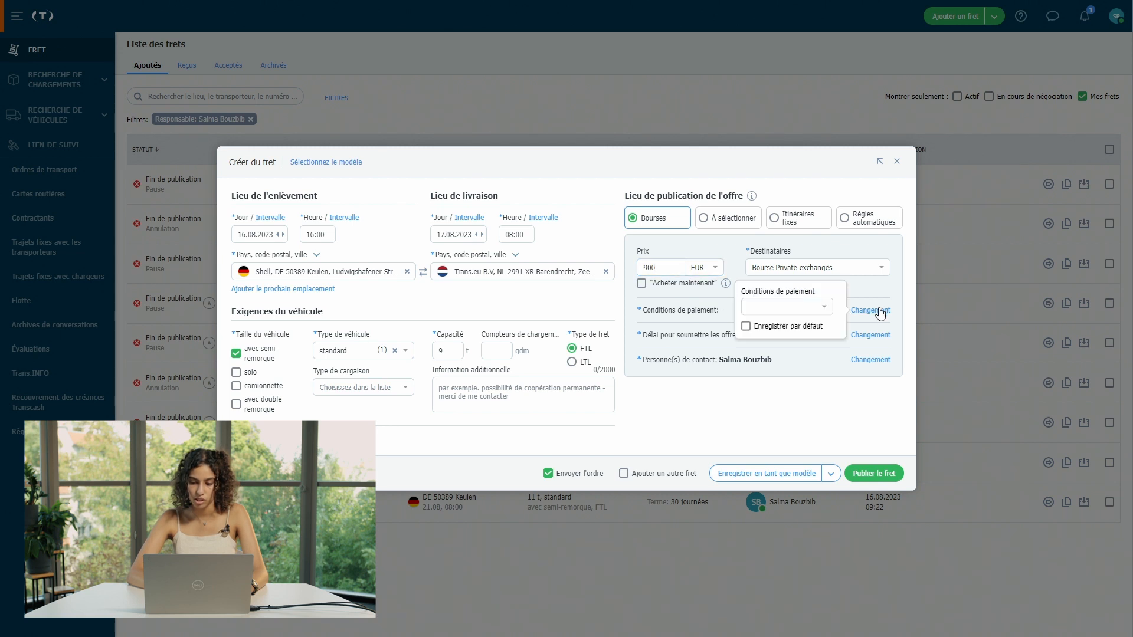
{"action": "left_click", "coordinate": [795, 309]}
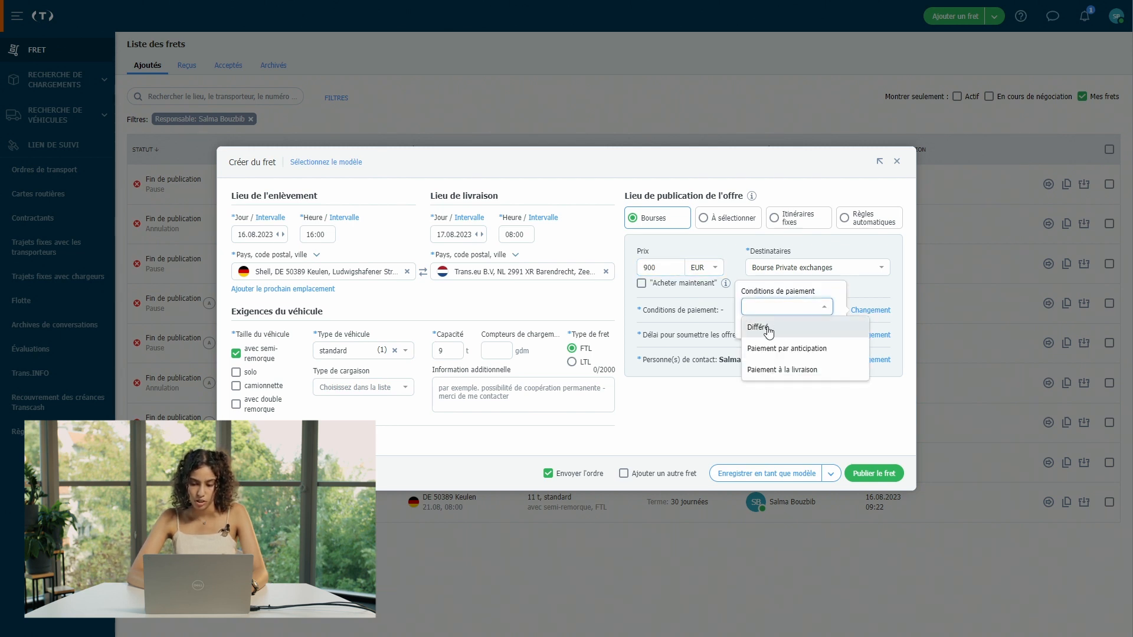
{"action": "left_click", "coordinate": [767, 330]}
{"action": "left_click", "coordinate": [818, 307]}
{"action": "type", "text": "10"}
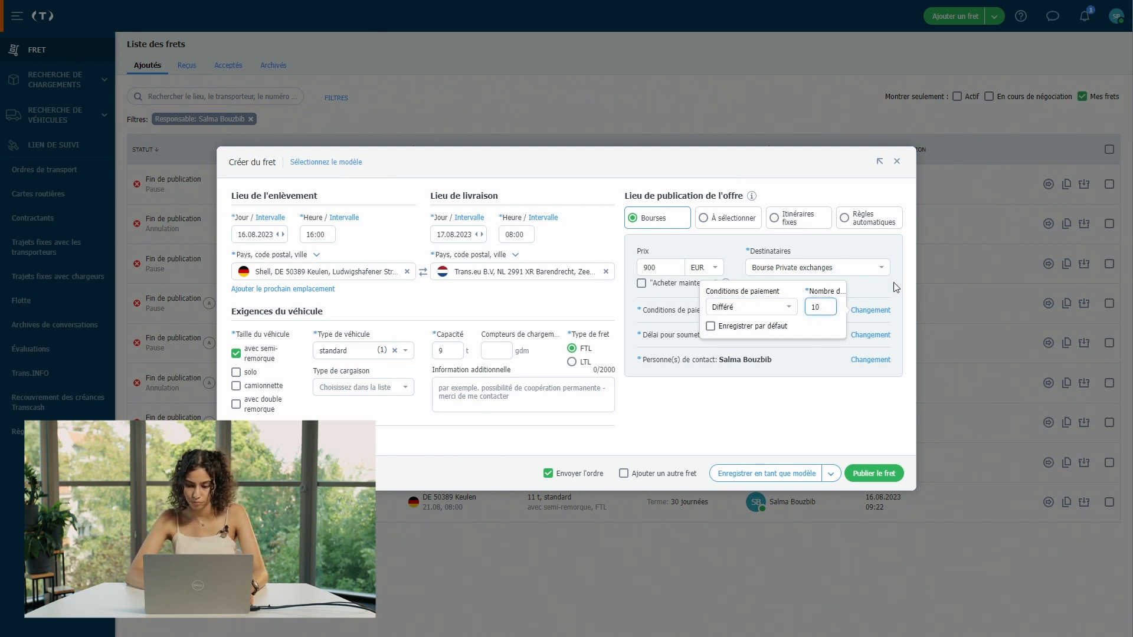
{"action": "left_click", "coordinate": [887, 289]}
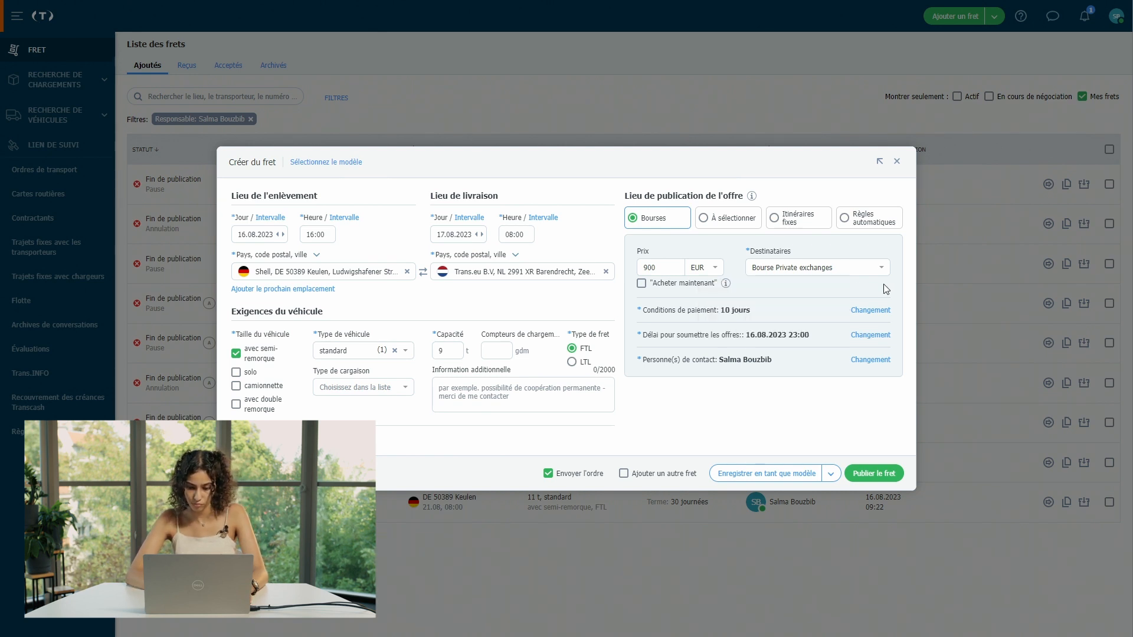
Step: Set the offer deadline time to 16:00 and publish the freight
{"action": "left_click", "coordinate": [866, 337]}
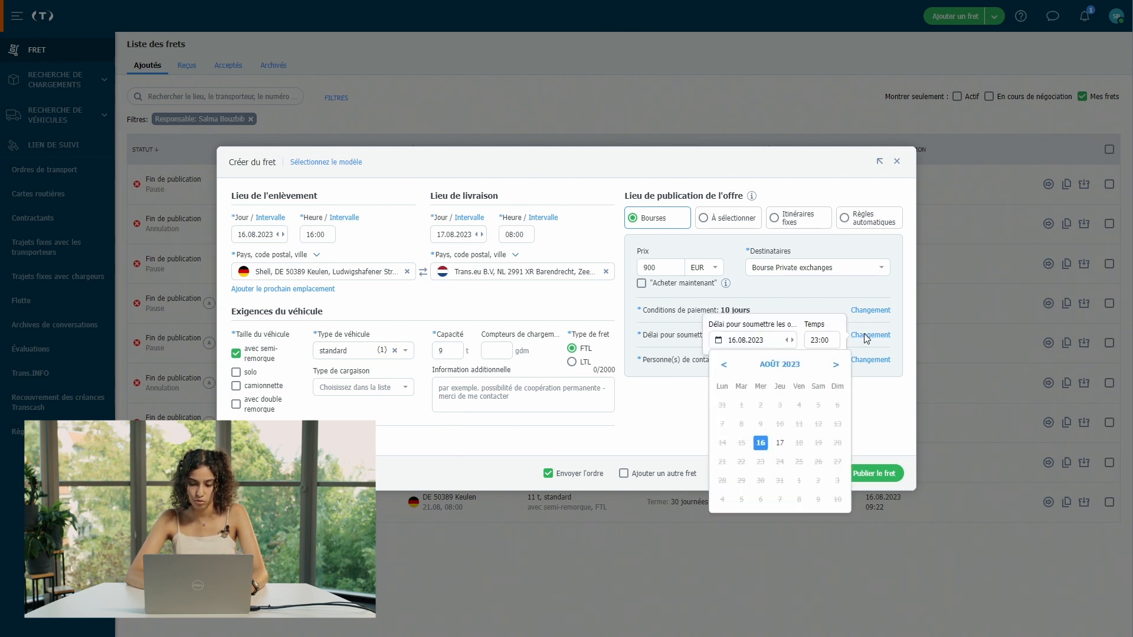
{"action": "left_click", "coordinate": [823, 345]}
{"action": "left_click", "coordinate": [823, 345]}
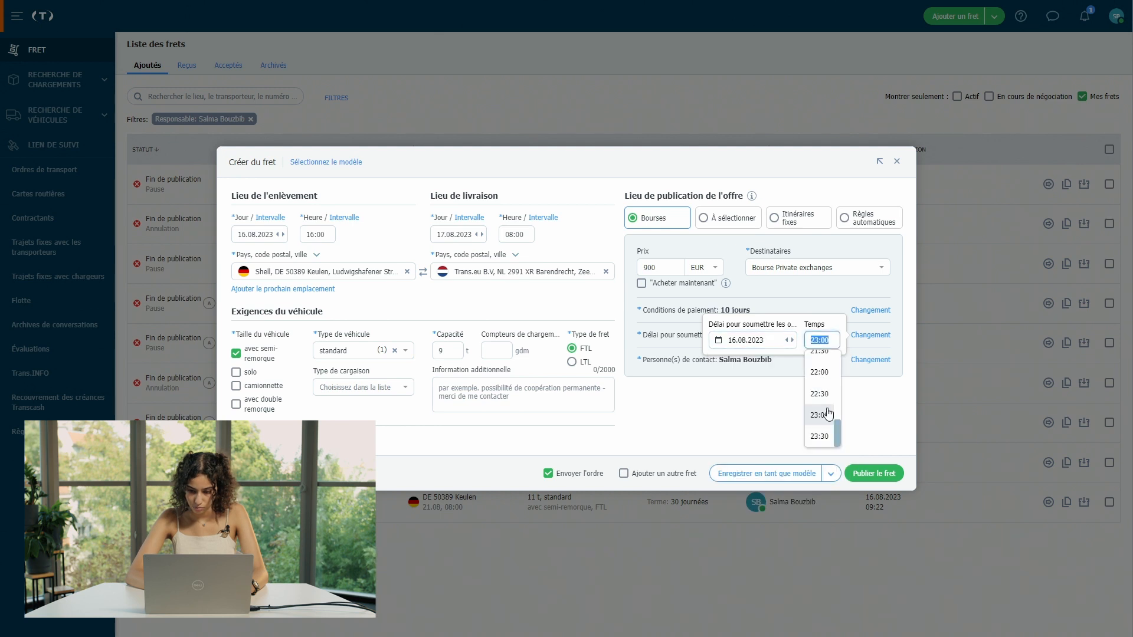
{"action": "left_click", "coordinate": [820, 361]}
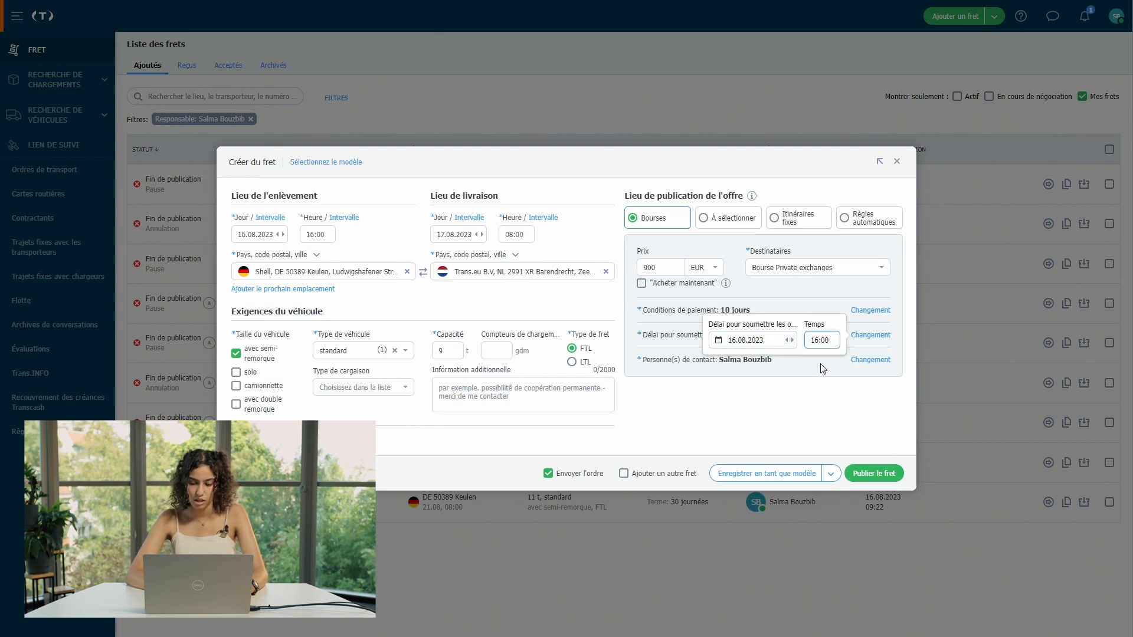
{"action": "left_click", "coordinate": [777, 390]}
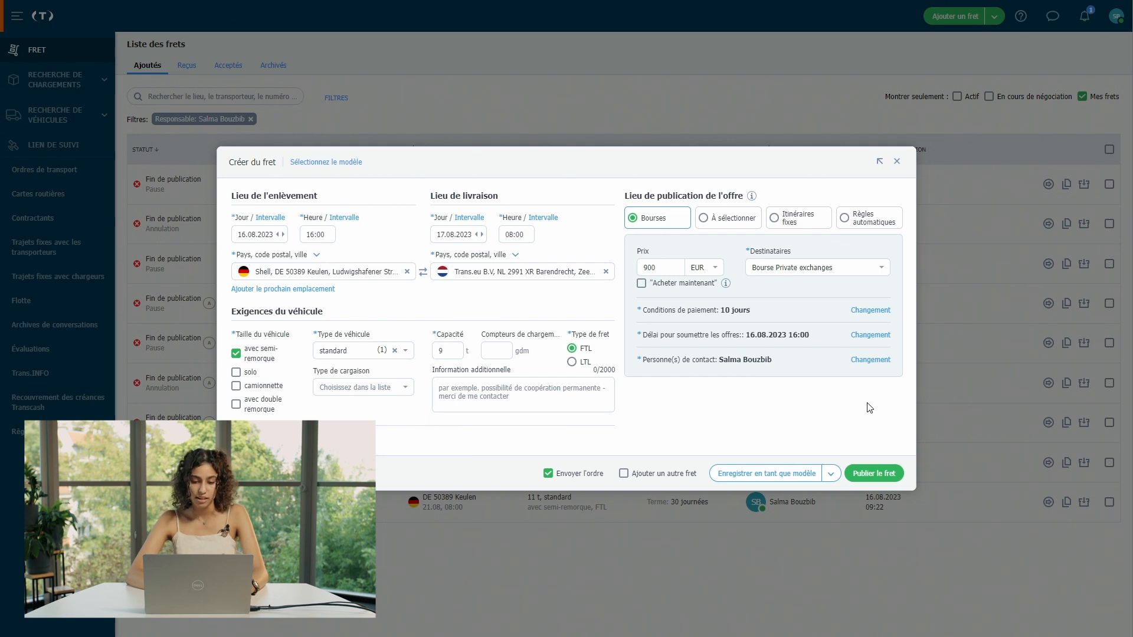
{"action": "left_click", "coordinate": [879, 481]}
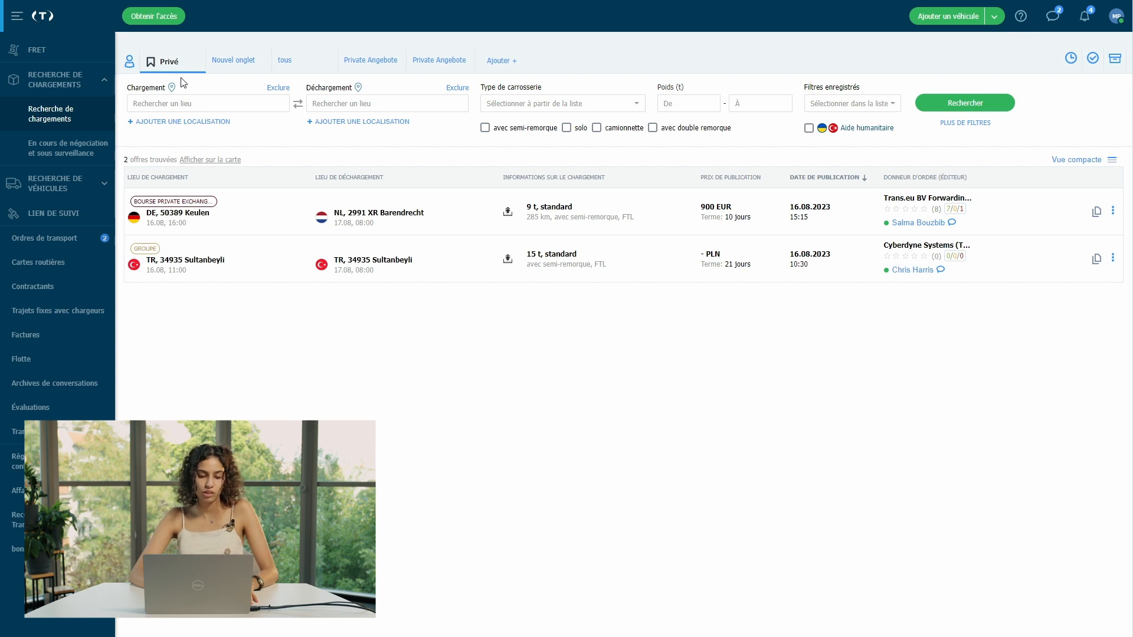
Step: Filter to Private exchange offers, return to the Privé search, and open the Keulen → Barendrecht offer
{"action": "mouse_move", "coordinate": [168, 66]}
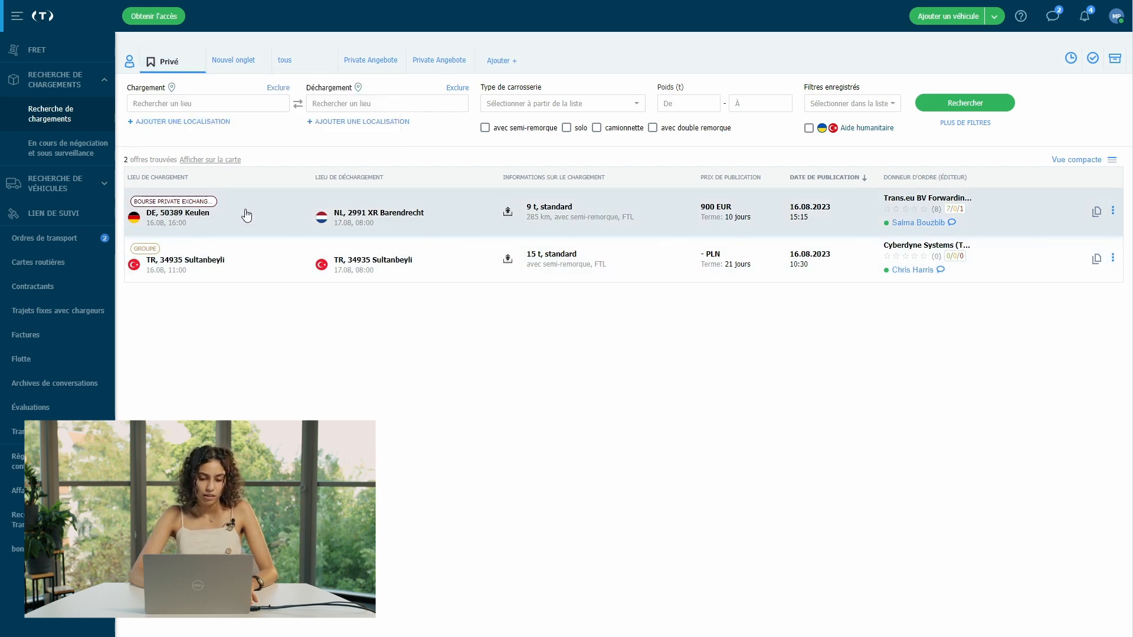
{"action": "left_click", "coordinate": [208, 203]}
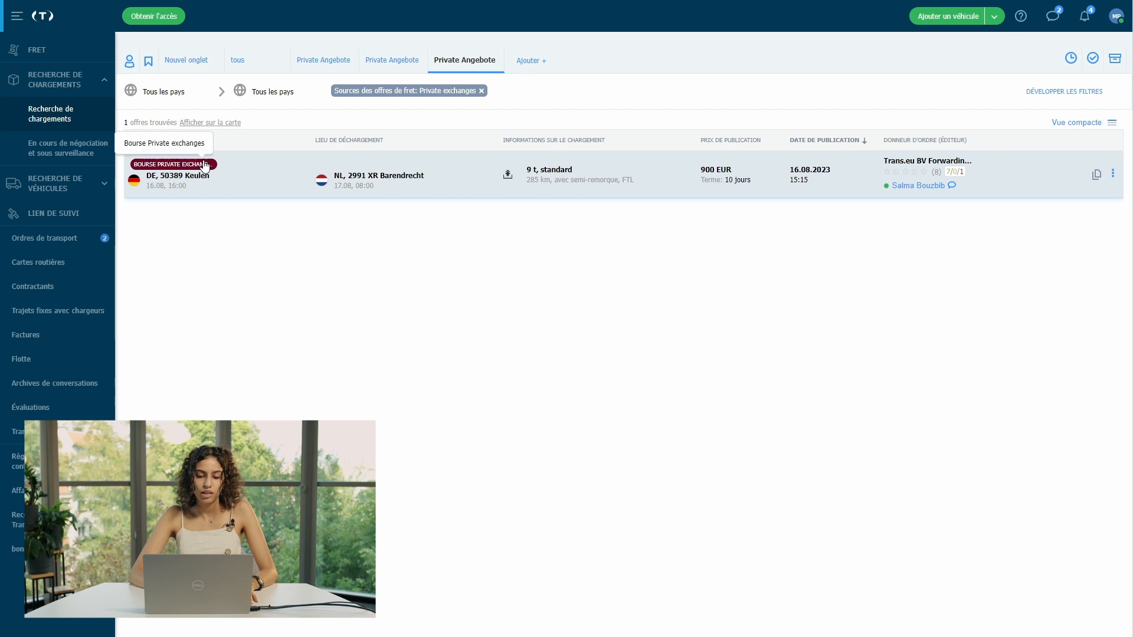
{"action": "left_click", "coordinate": [149, 62]}
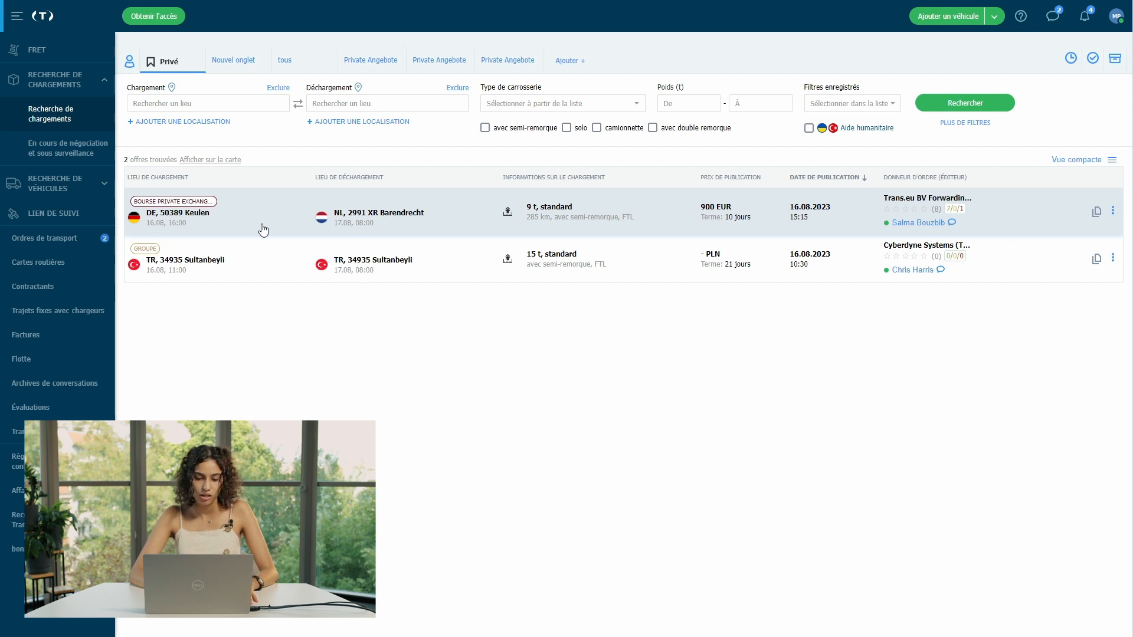
{"action": "left_click", "coordinate": [263, 230]}
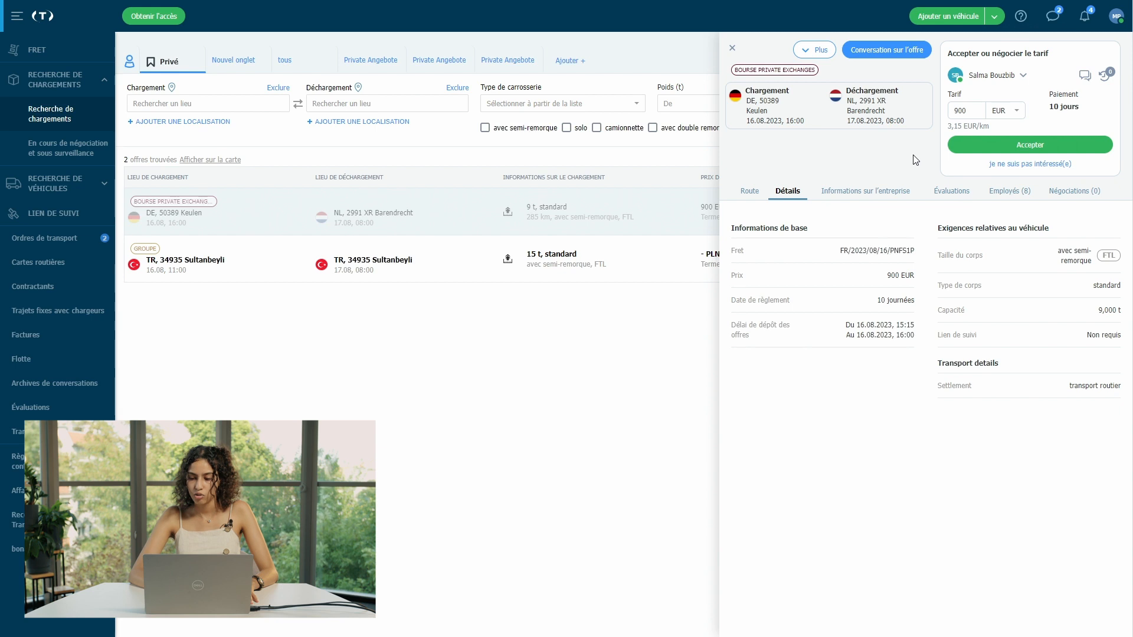
Step: Clear the 900 EUR rate, reopen the offer, and start a conversation about it
{"action": "double_click", "coordinate": [971, 113]}
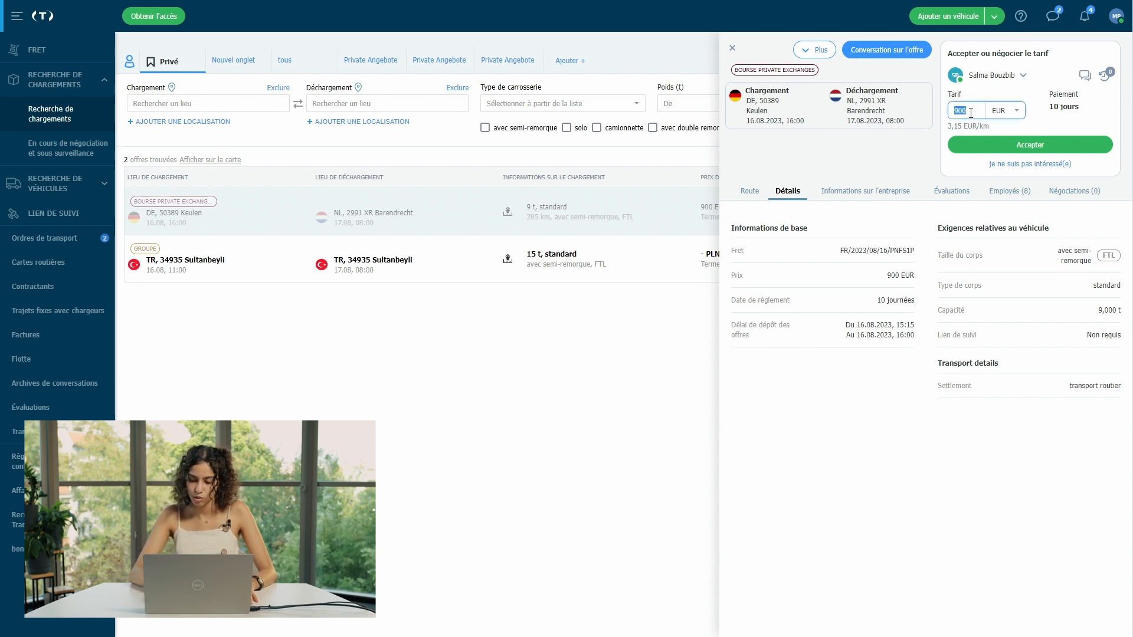
{"action": "key", "text": "BackSpace"}
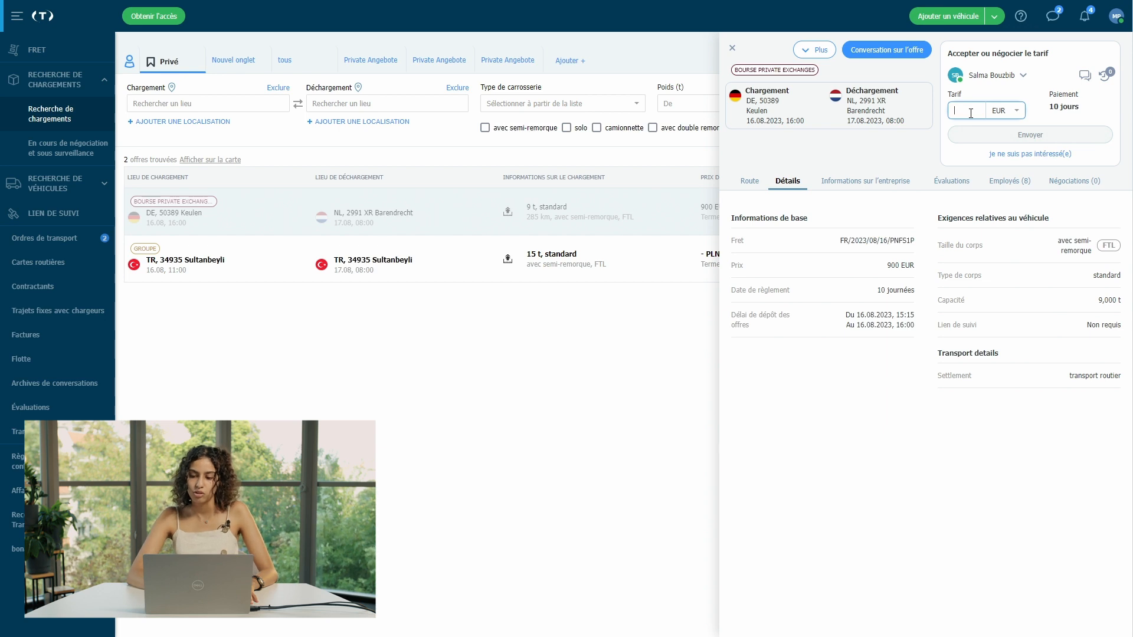
{"action": "left_click", "coordinate": [455, 223]}
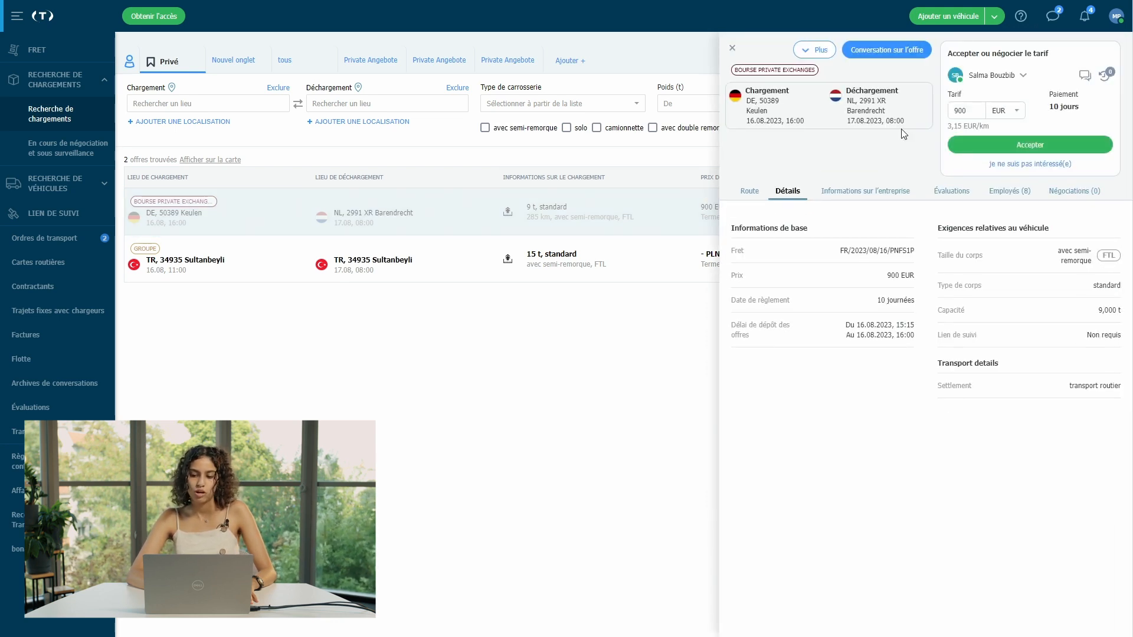
{"action": "left_click", "coordinate": [894, 51]}
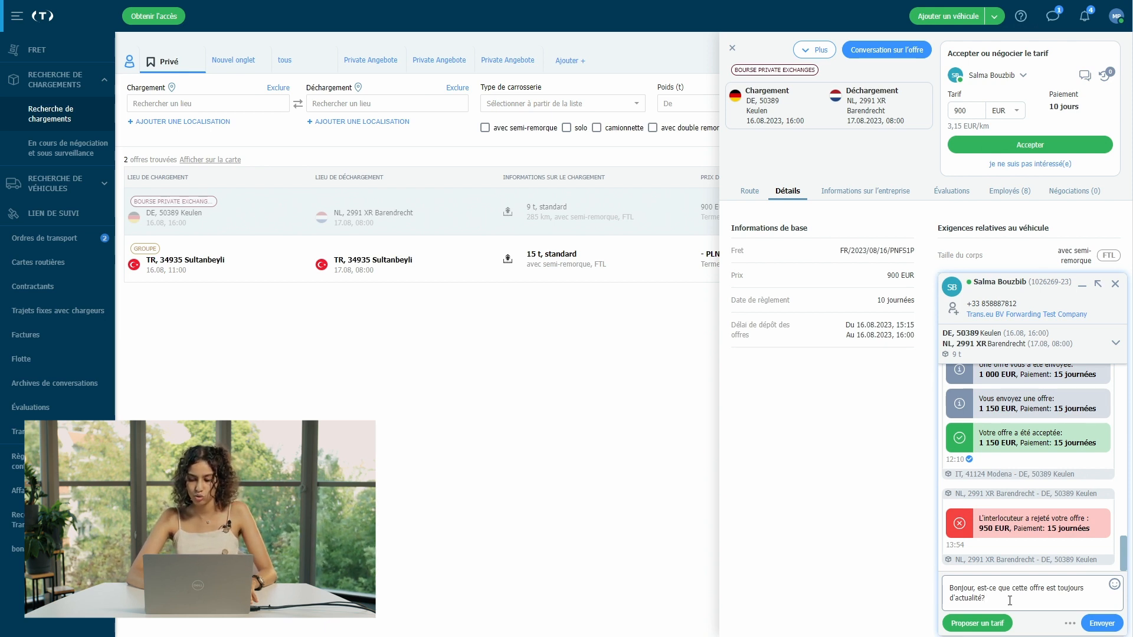
Step: Send the prefilled 'Bonjour, est-ce que cette offre est toujours d'actualité?' message
{"action": "key", "text": "Return"}
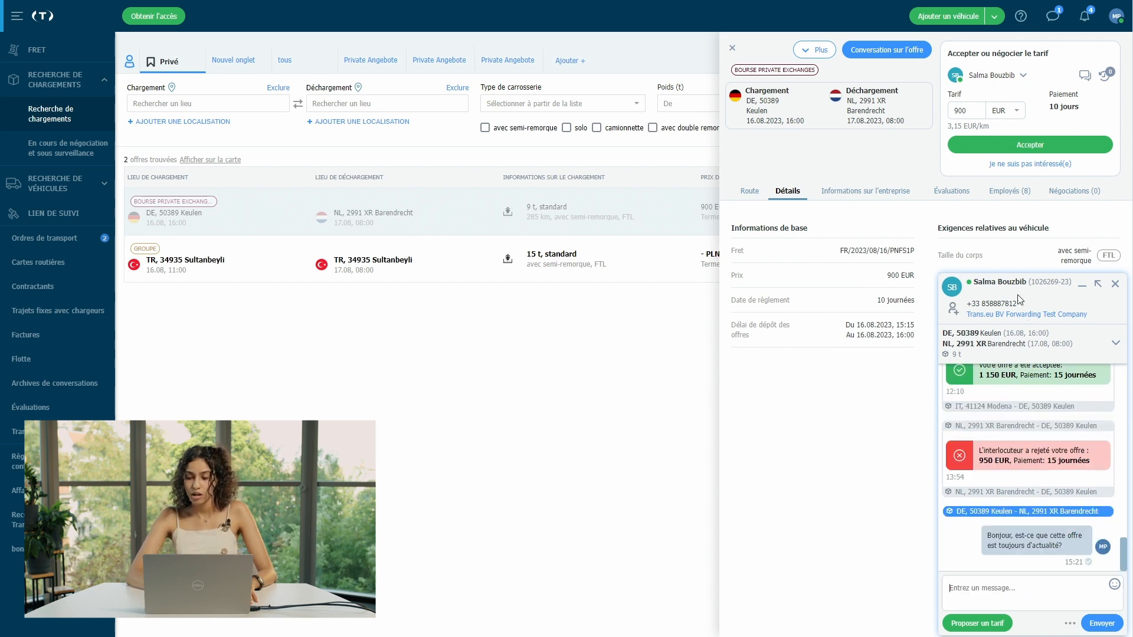
Step: Send a 600 EUR counter-offer, then withdraw it
{"action": "double_click", "coordinate": [975, 110]}
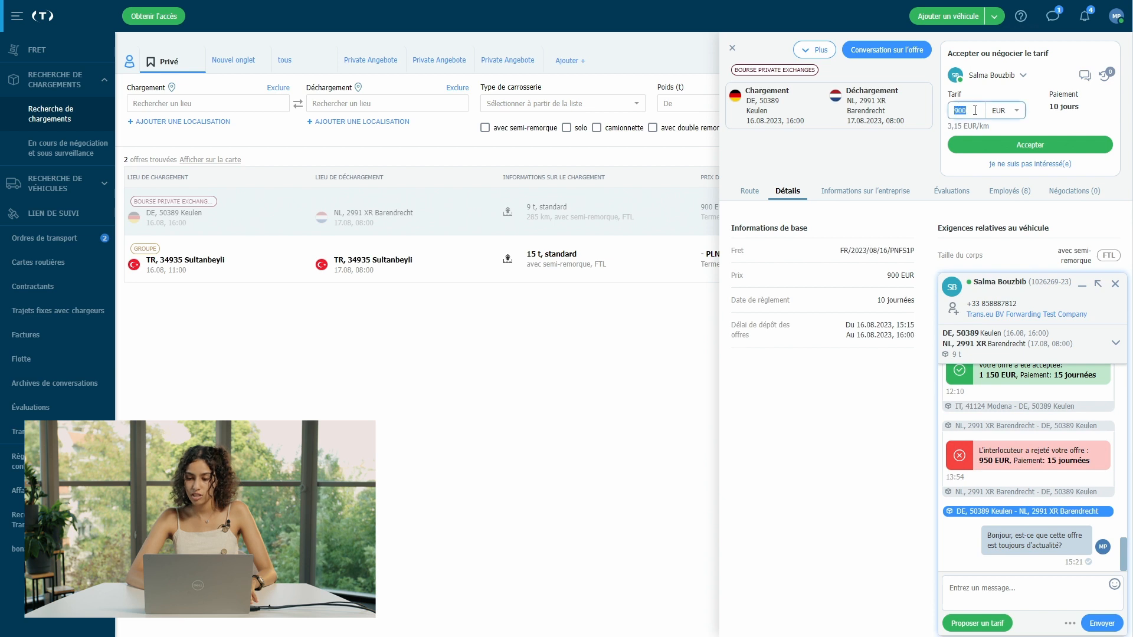
{"action": "key", "text": "BackSpace"}
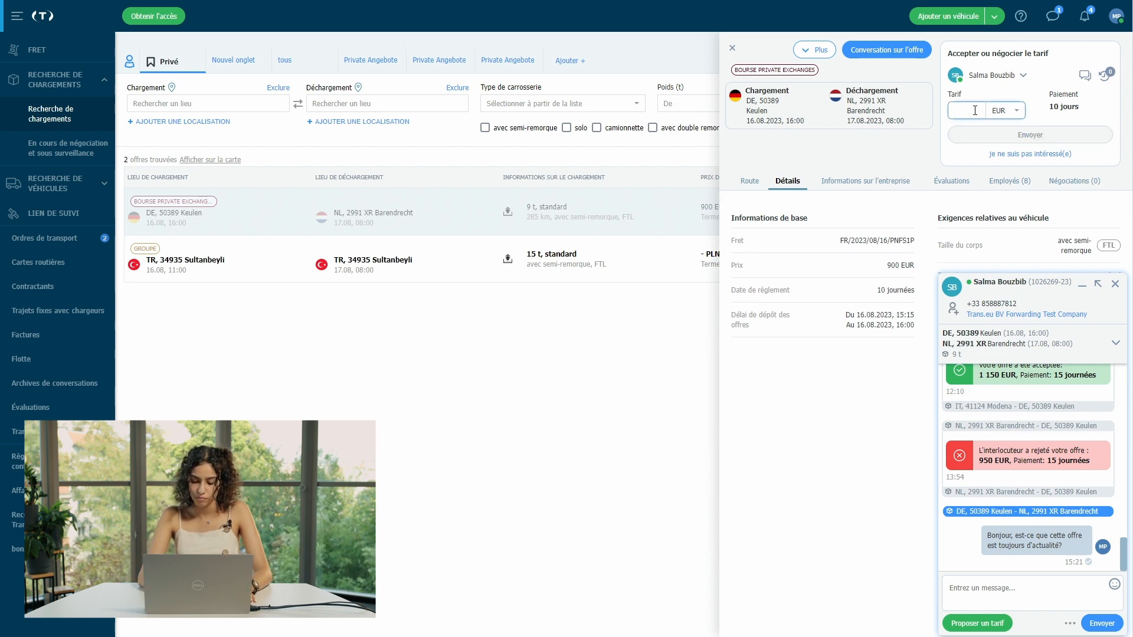
{"action": "type", "text": "800"}
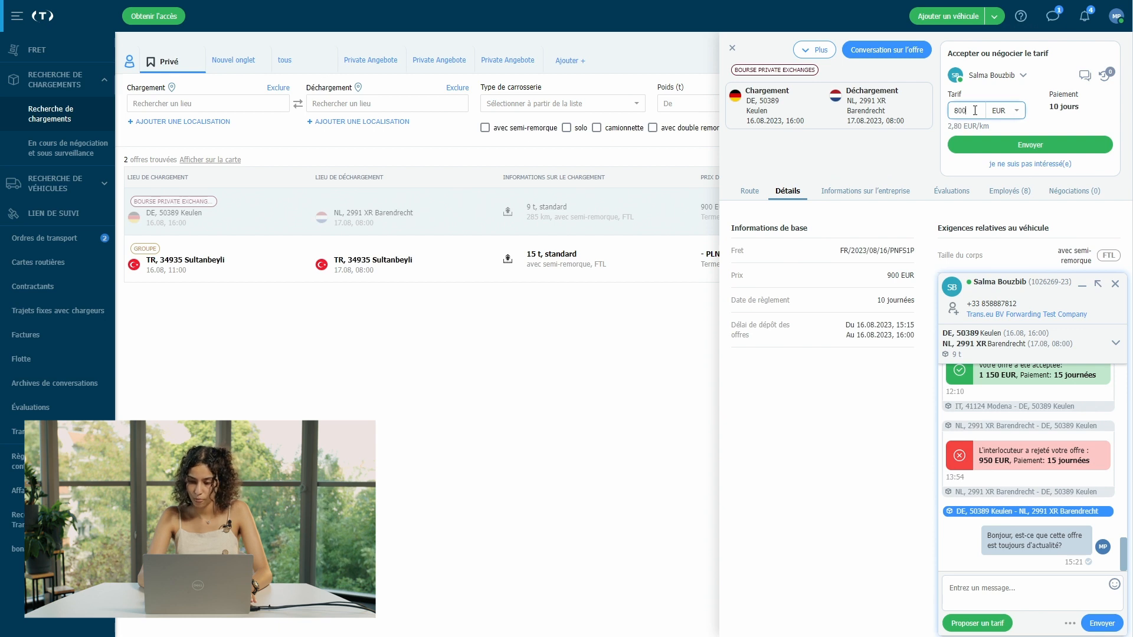
{"action": "key", "text": "BackSpace"}
{"action": "key", "text": "BackSpace"}
{"action": "key", "text": "BackSpace"}
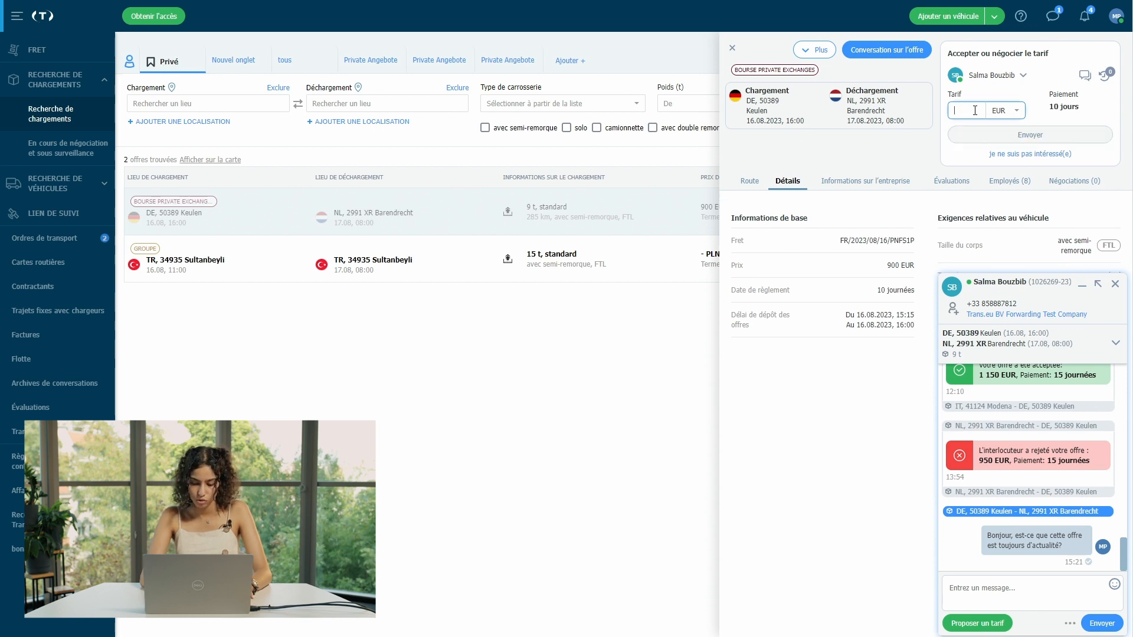
{"action": "type", "text": "600"}
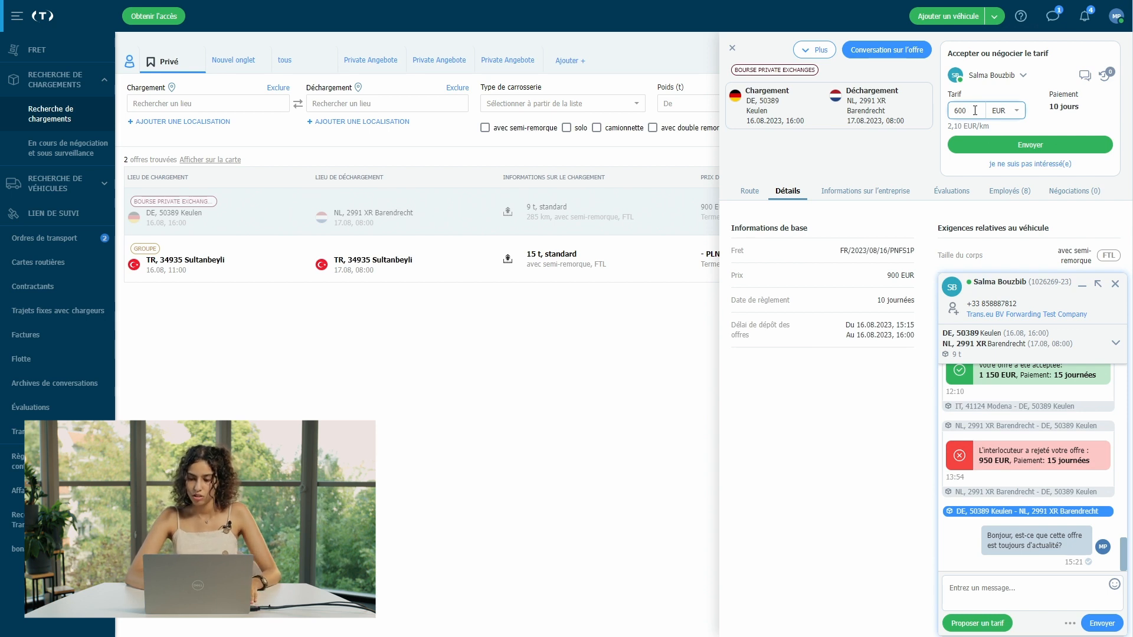
{"action": "left_click", "coordinate": [1037, 148]}
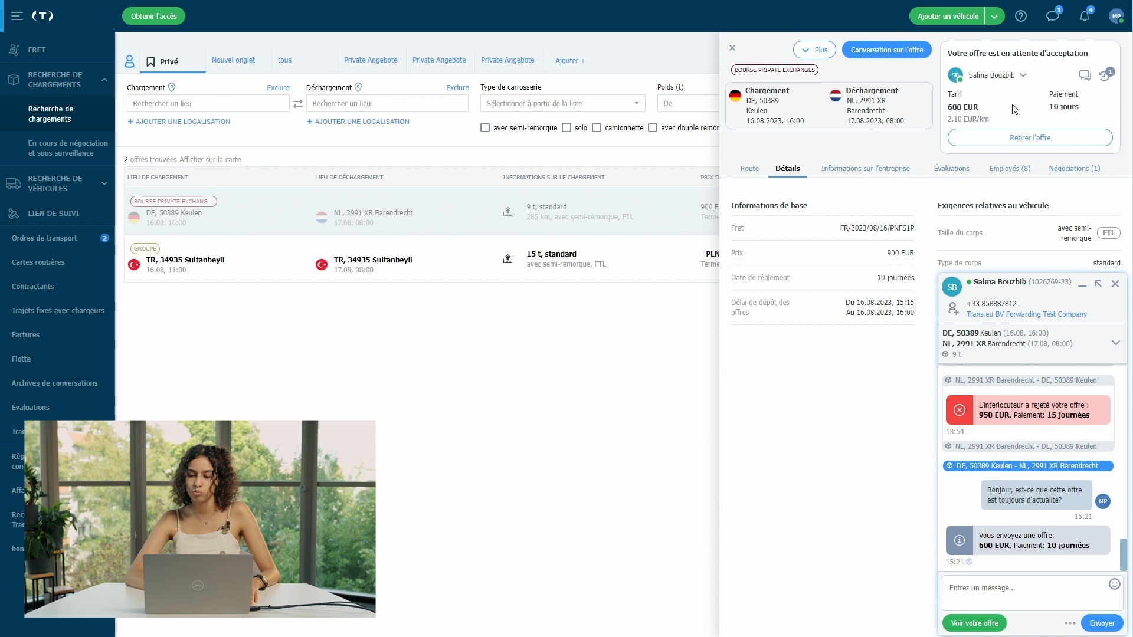
{"action": "left_click", "coordinate": [1043, 139]}
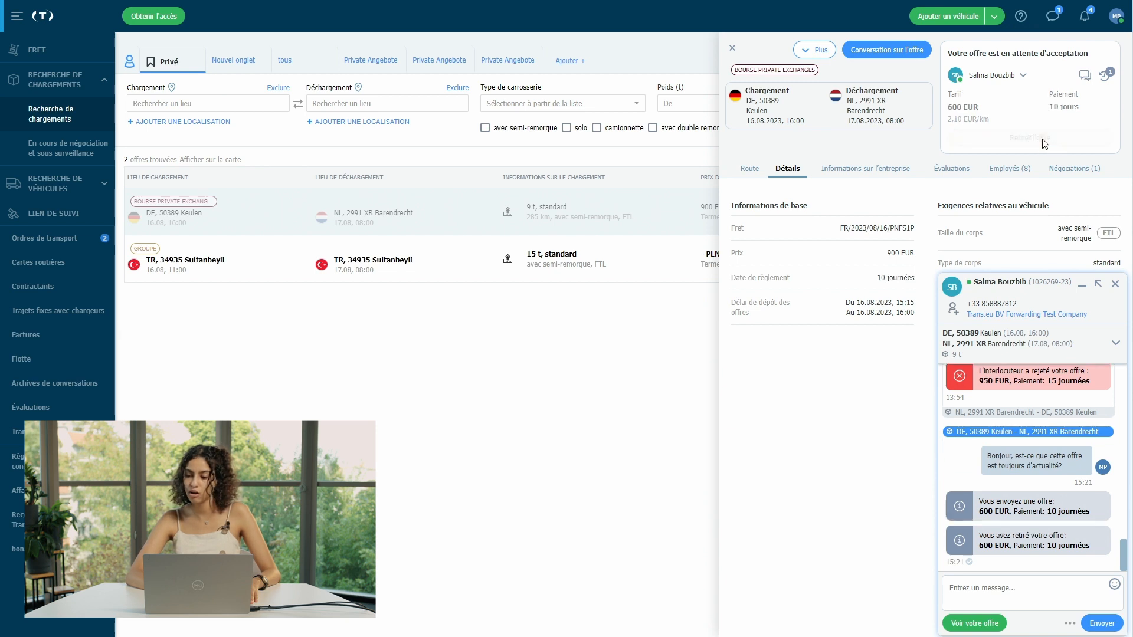
Step: Send a 650 EUR counter-offer instead and close the offer details
{"action": "double_click", "coordinate": [977, 115]}
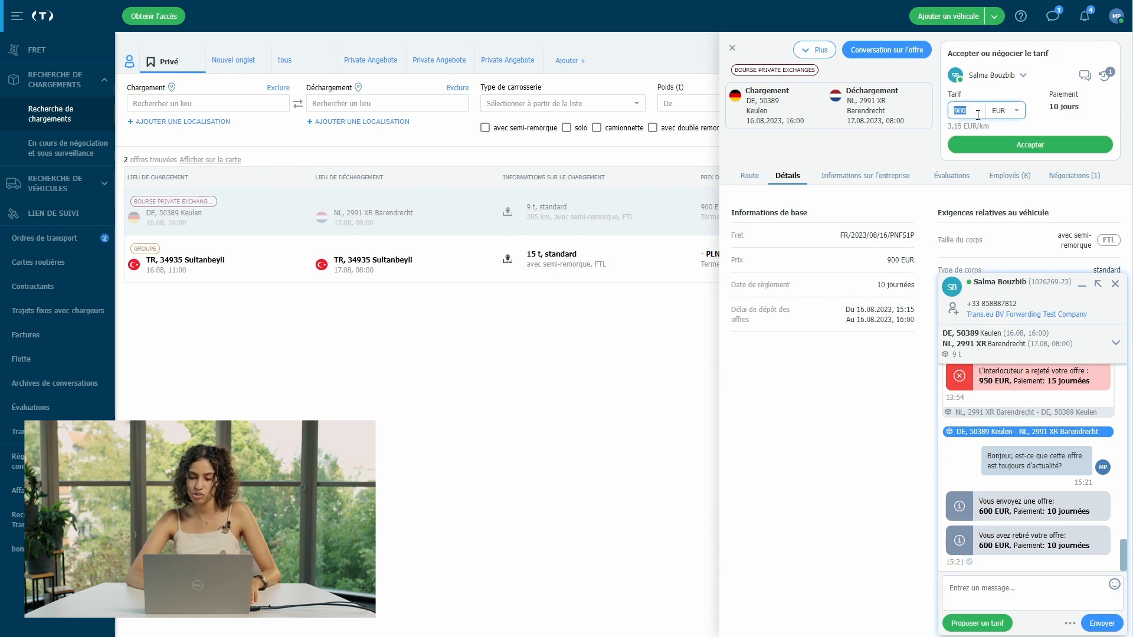
{"action": "type", "text": "65"}
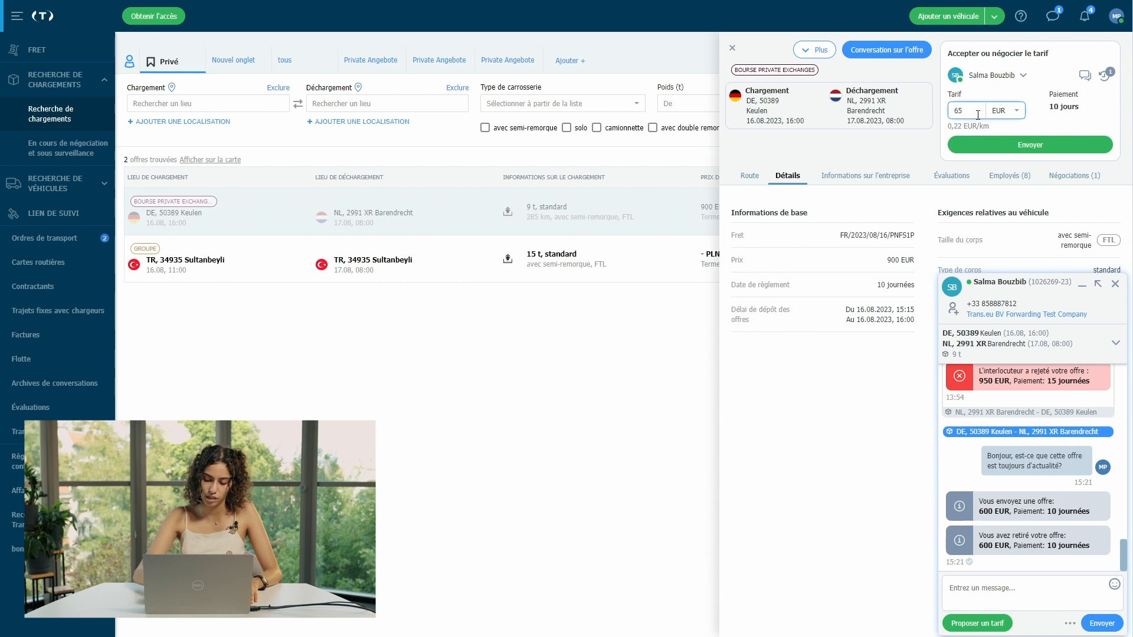
{"action": "type", "text": "0"}
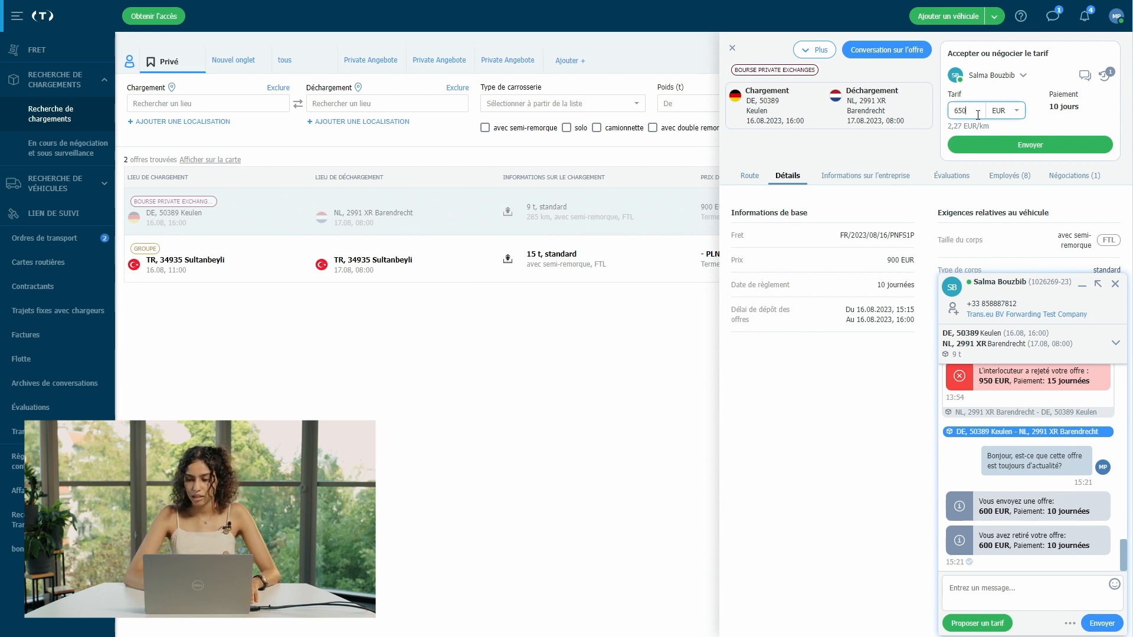
{"action": "left_click", "coordinate": [1031, 145]}
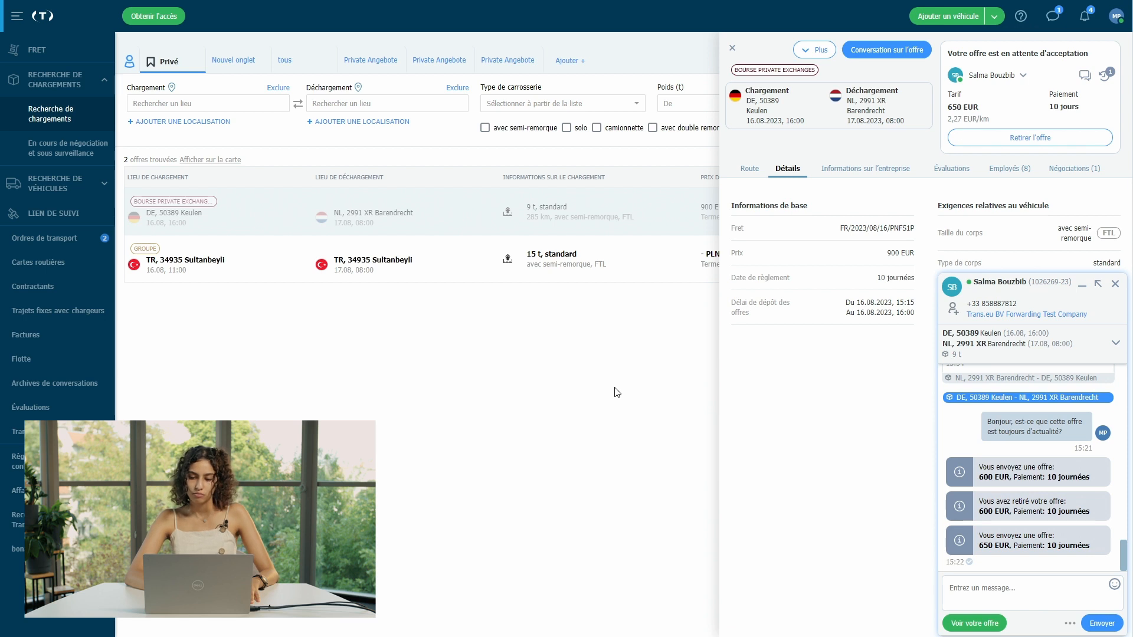
{"action": "key", "text": "Escape"}
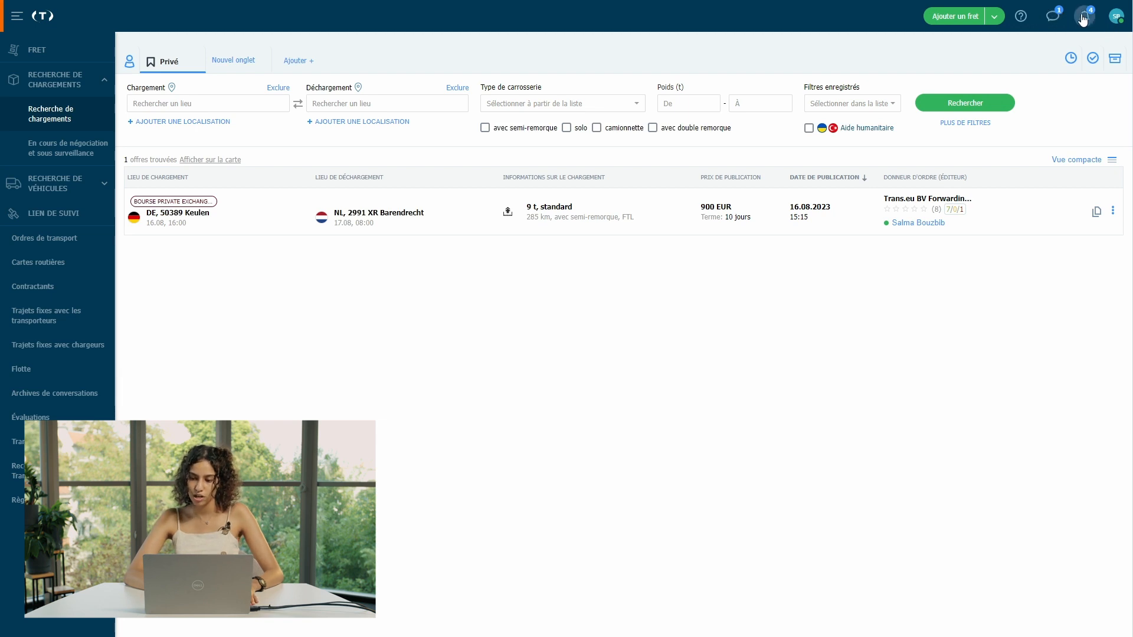
Step: Open the newest offer conversation in messaging and expand the received 650 EUR, 10-day offer
{"action": "left_click", "coordinate": [1085, 16]}
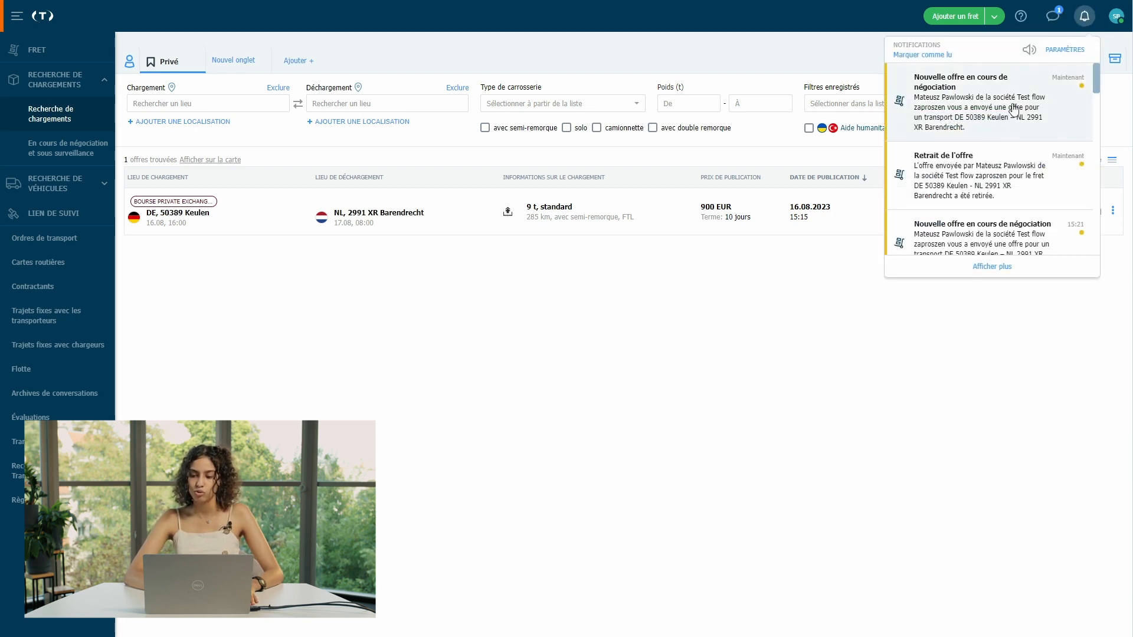
{"action": "left_click", "coordinate": [1056, 24]}
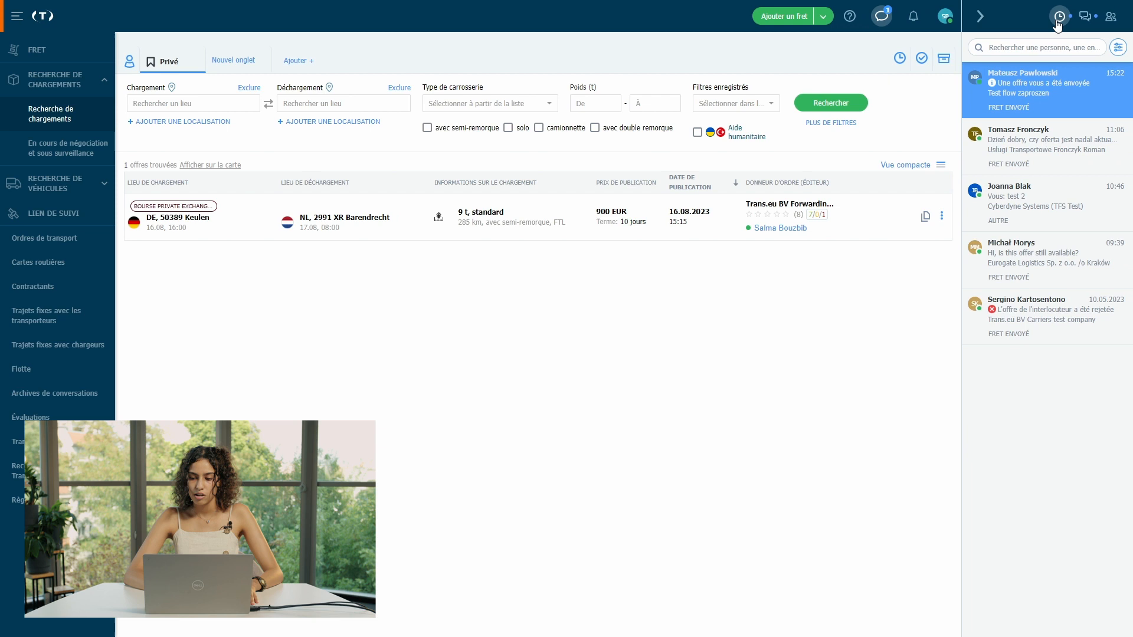
{"action": "left_click", "coordinate": [1064, 97]}
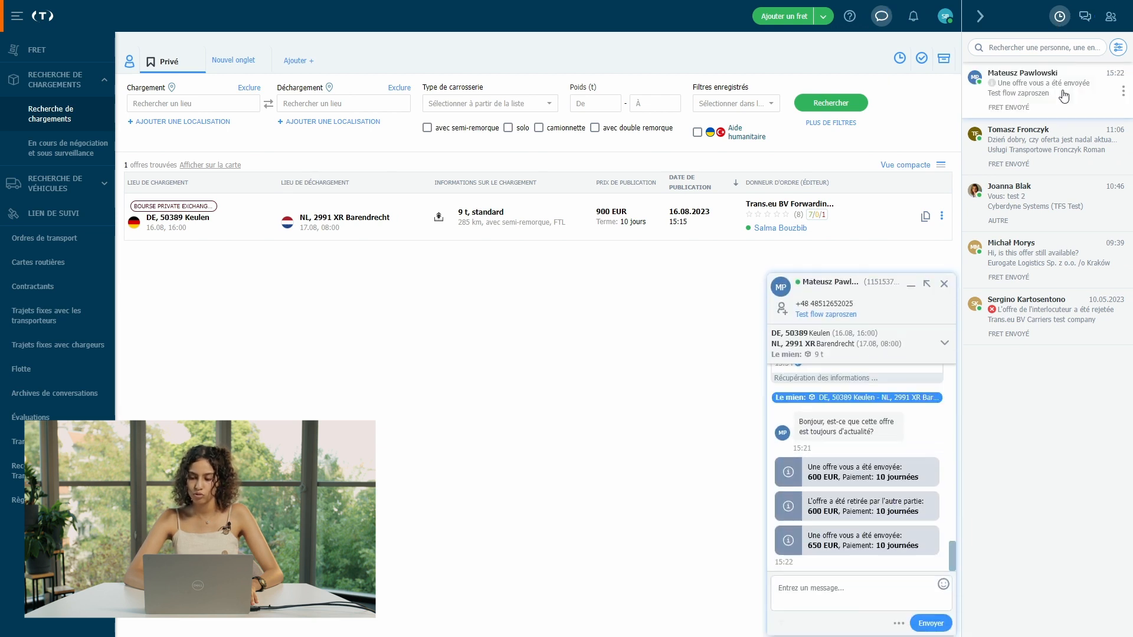
{"action": "left_click", "coordinate": [891, 490]}
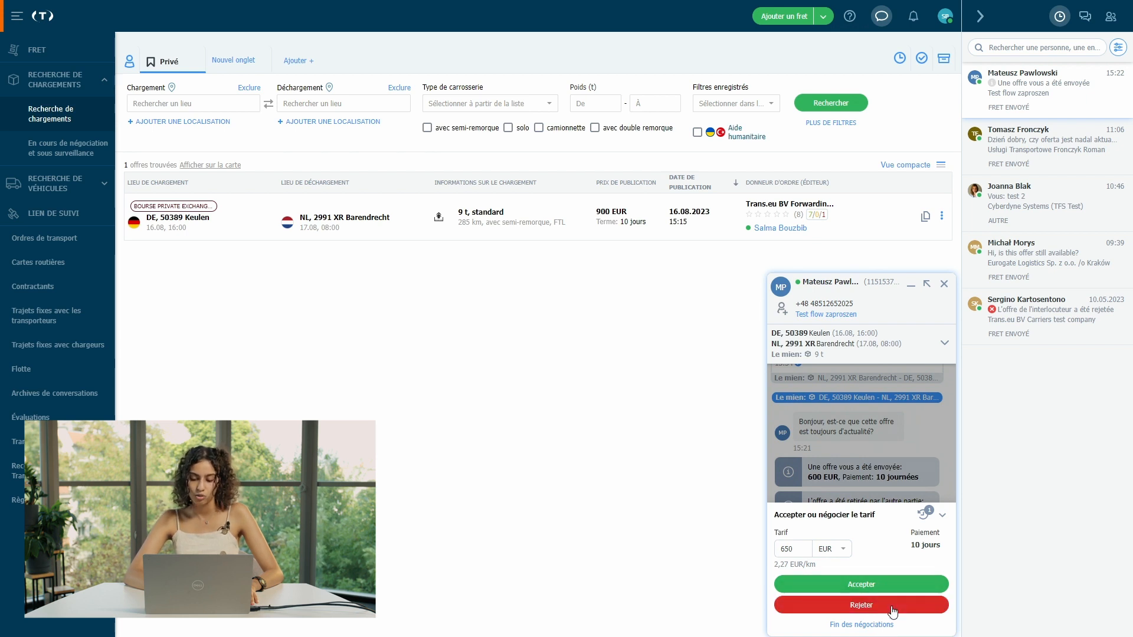
Step: Replace the contact's 650 EUR rate with a 600 EUR counter-offer and send it
{"action": "double_click", "coordinate": [798, 548]}
{"action": "type", "text": "600"}
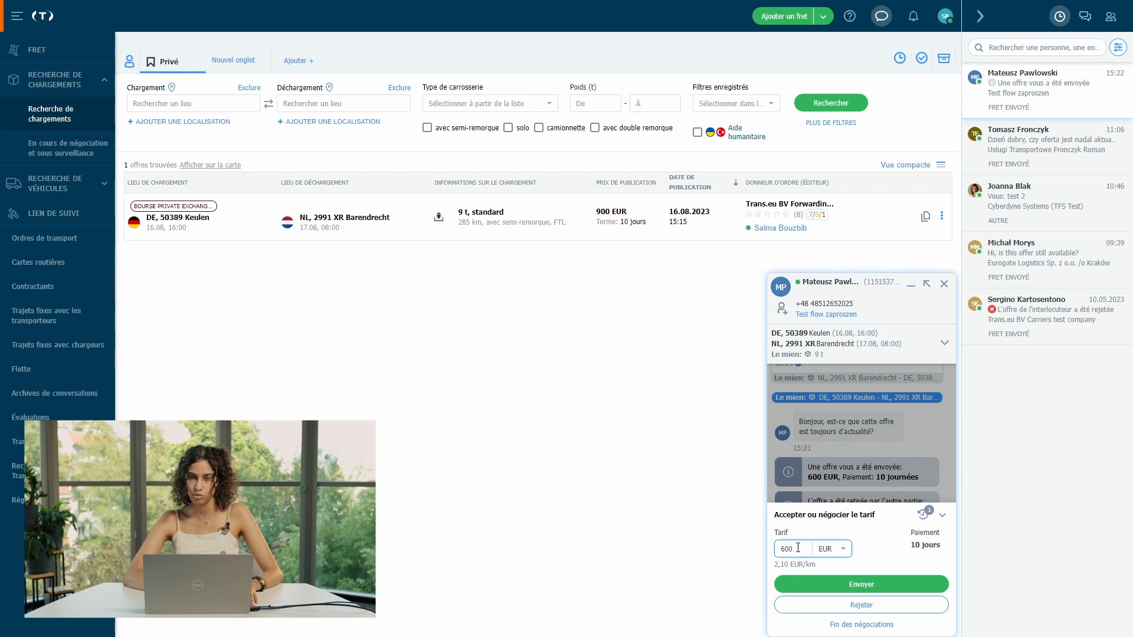
{"action": "left_click", "coordinate": [858, 585]}
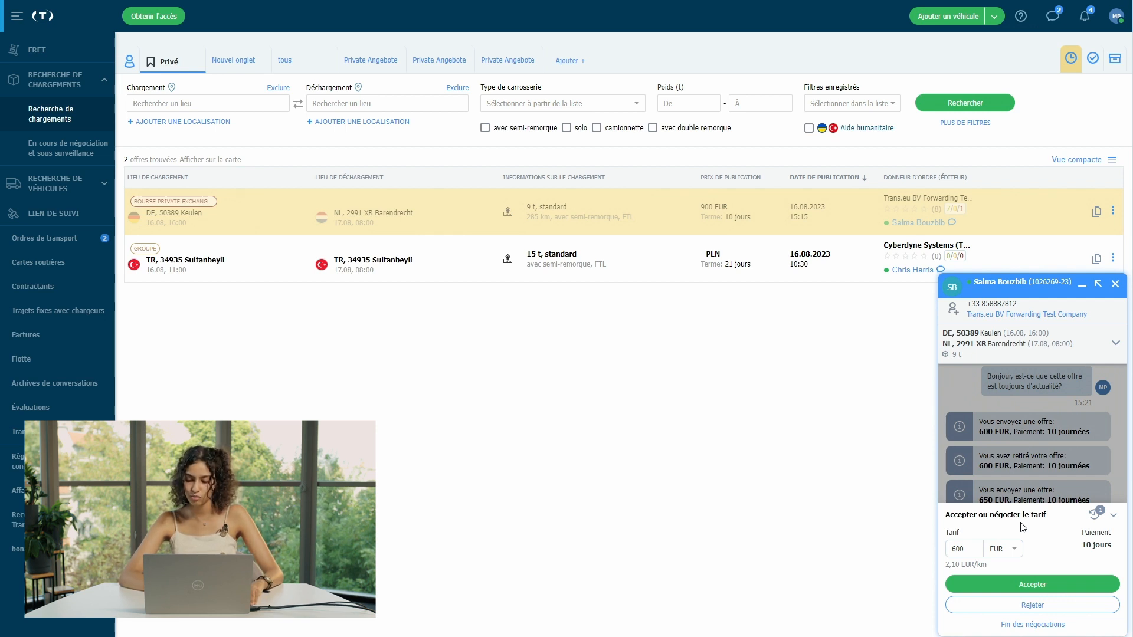
Step: Accept the 600 EUR, 10-day payment offer to end the negotiation, then close the chat
{"action": "left_click", "coordinate": [1039, 587]}
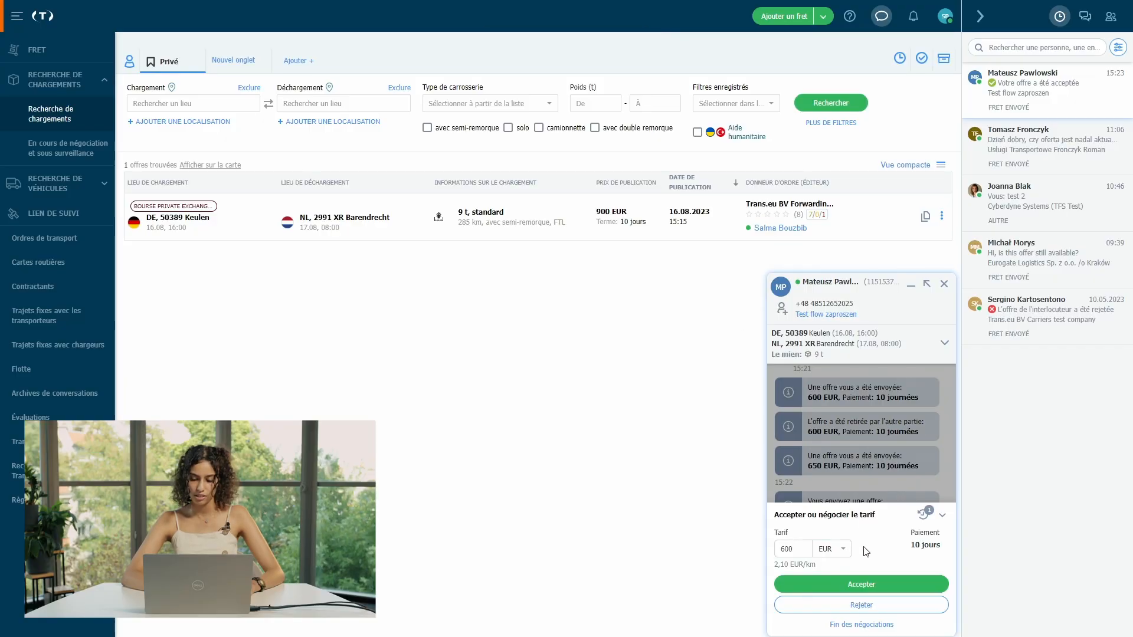
{"action": "left_click", "coordinate": [870, 586]}
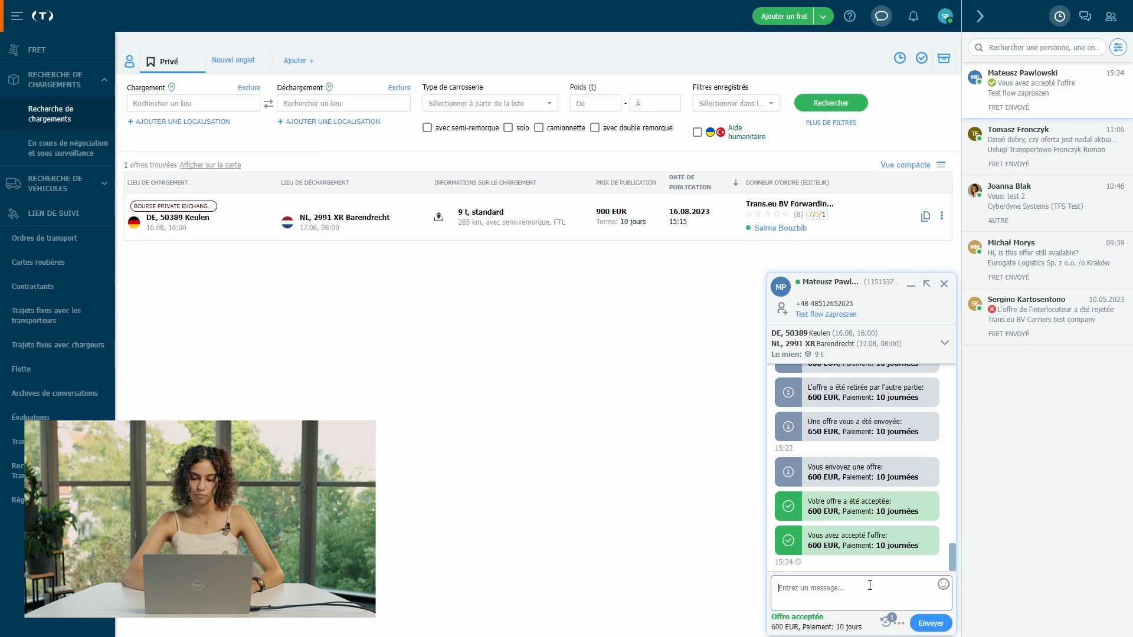
{"action": "left_click", "coordinate": [944, 285]}
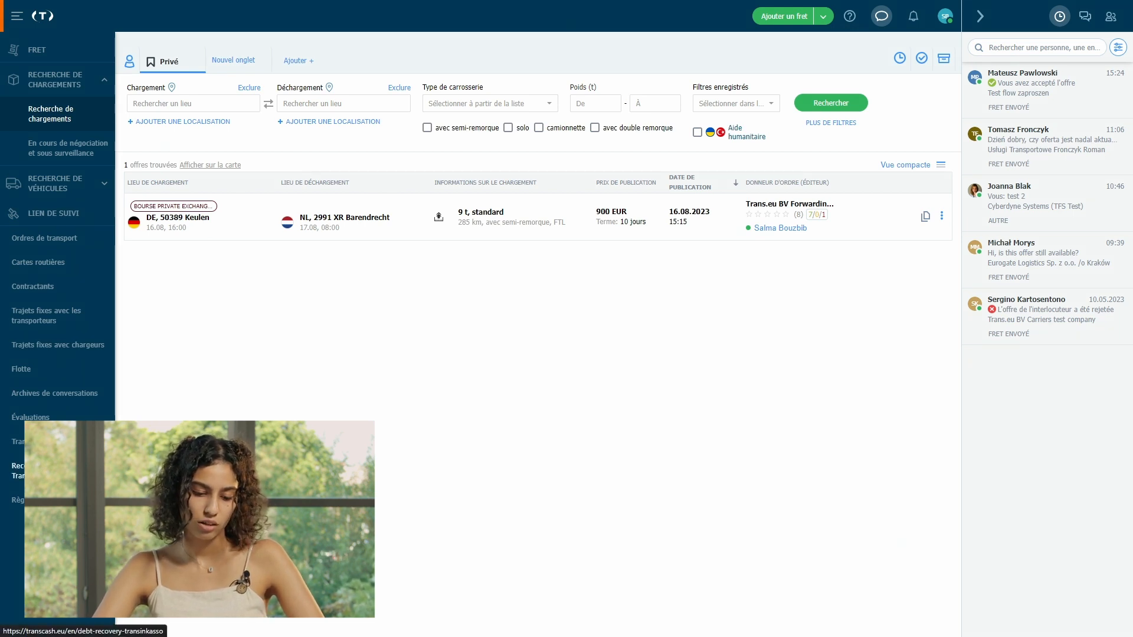
Step: Go to Règles de publication and start a new automatic rule with Ajouter une règle automatique
{"action": "left_click", "coordinate": [50, 500]}
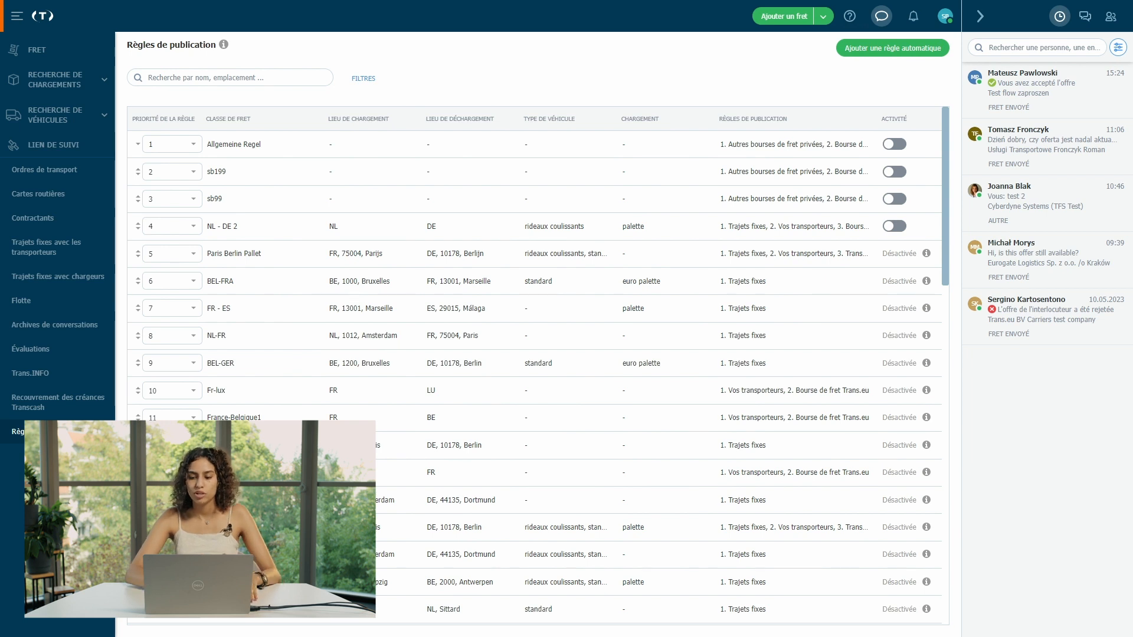
{"action": "left_click", "coordinate": [873, 52]}
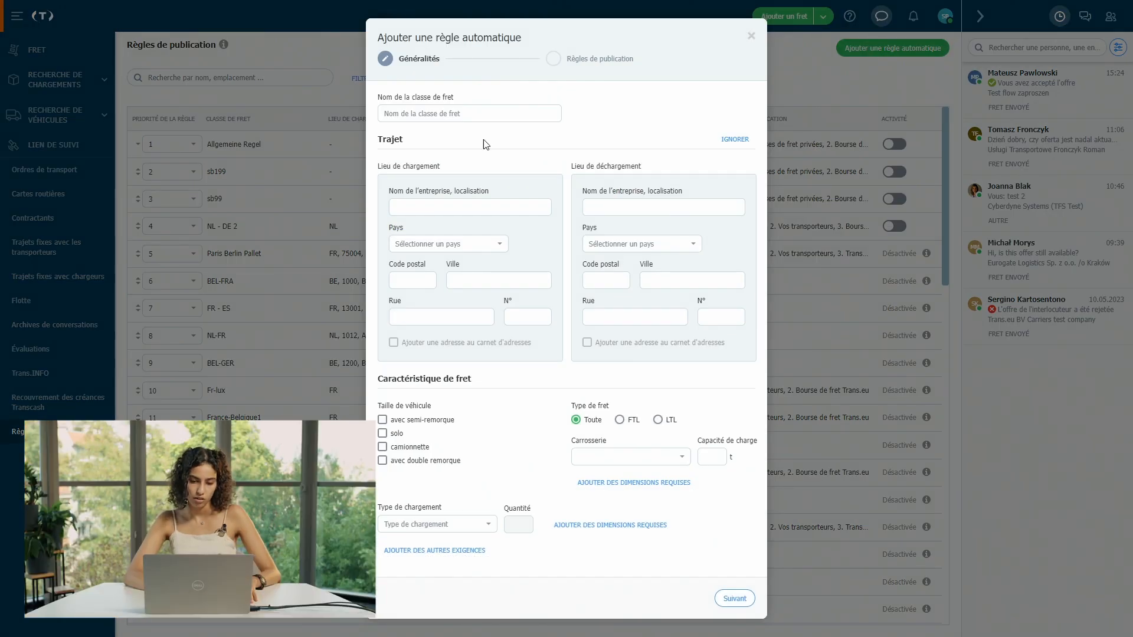
Step: Enter sb1511 as the rule's Nom de la classe de fret and continue with Suivant
{"action": "left_click", "coordinate": [411, 113]}
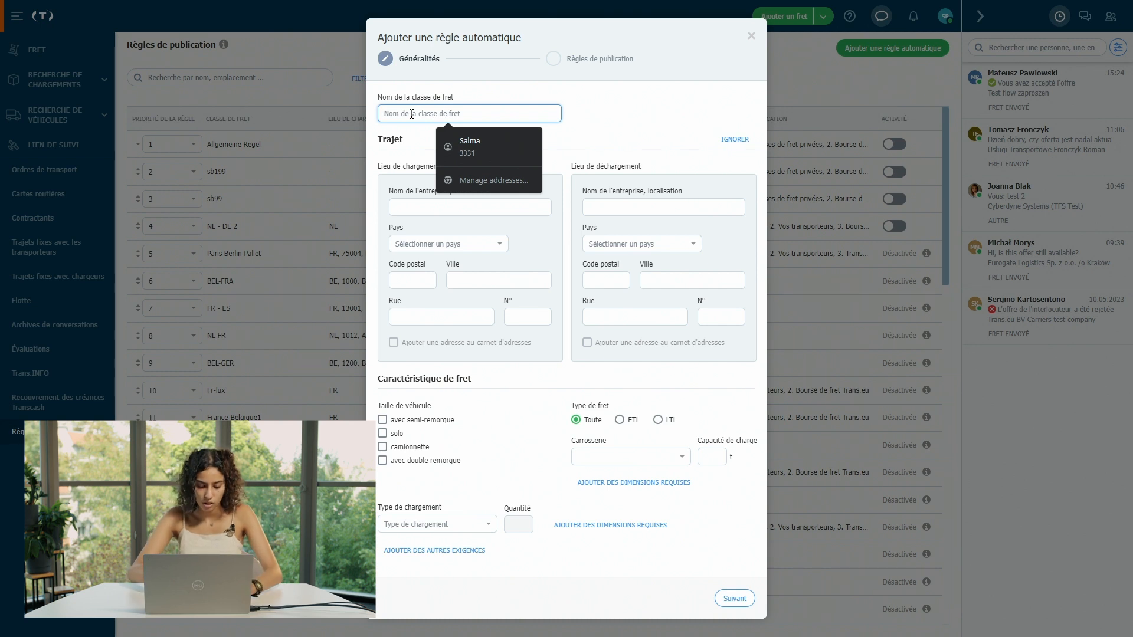
{"action": "type", "text": "sb1511"}
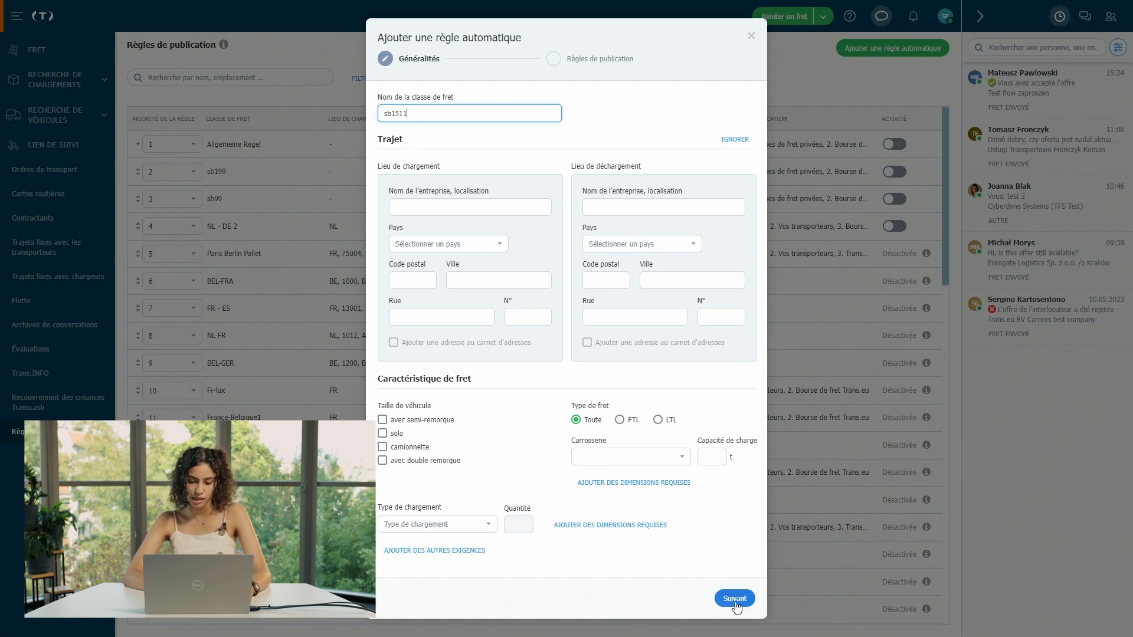
{"action": "left_click", "coordinate": [735, 600]}
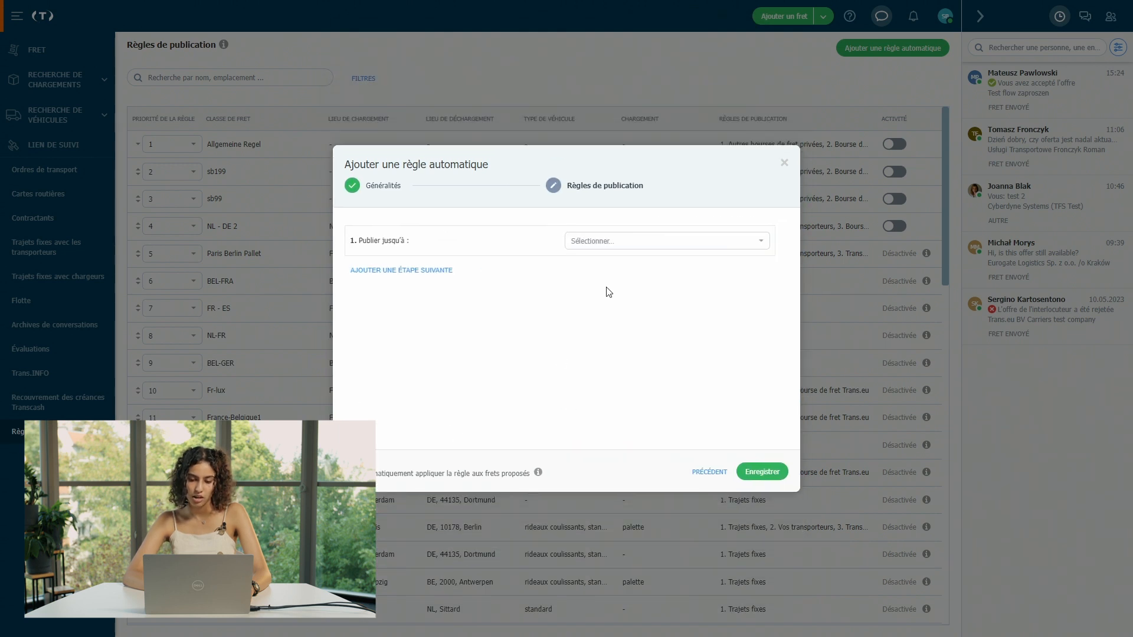
Step: Point the first step at Autres bourses de fret privées, choosing Private exchanges with EUR currency
{"action": "left_click", "coordinate": [616, 245]}
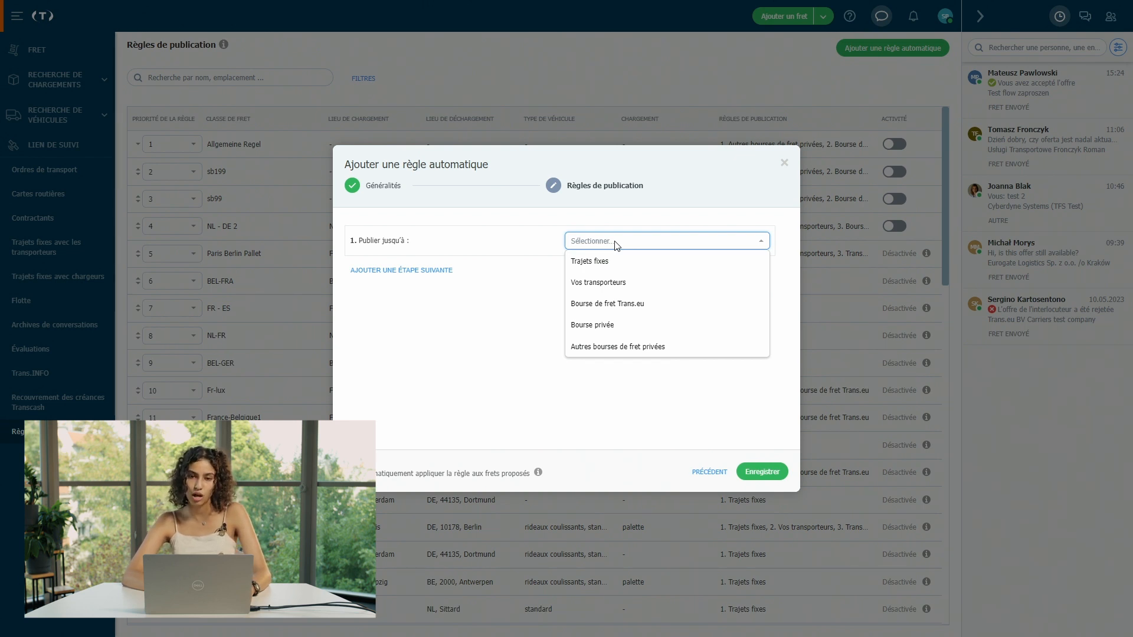
{"action": "left_click", "coordinate": [630, 350]}
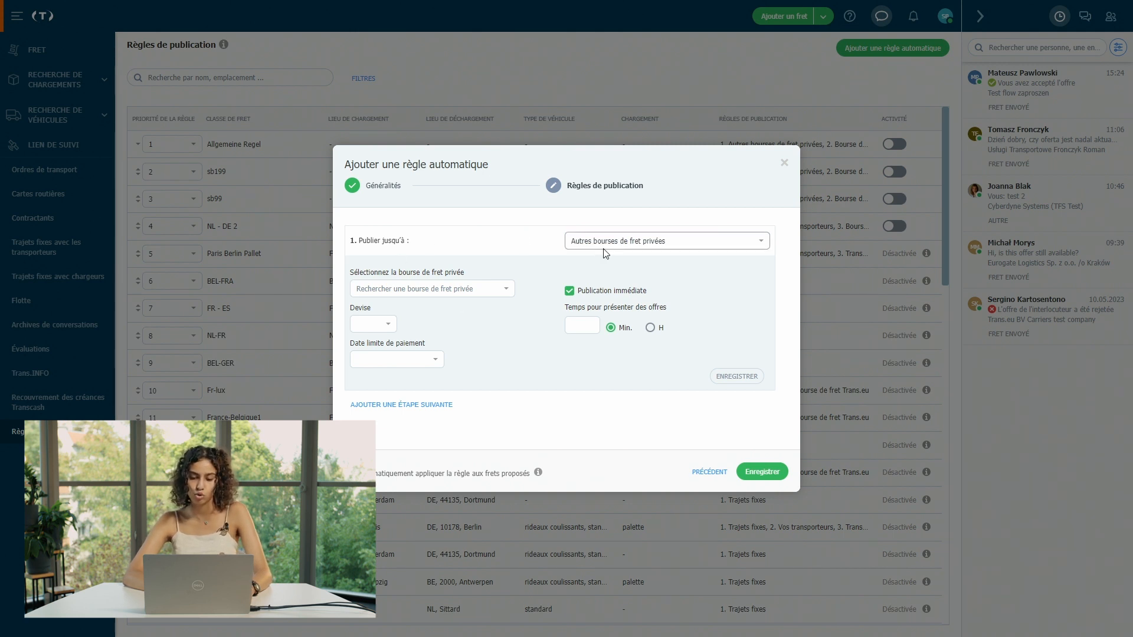
{"action": "left_click", "coordinate": [422, 289]}
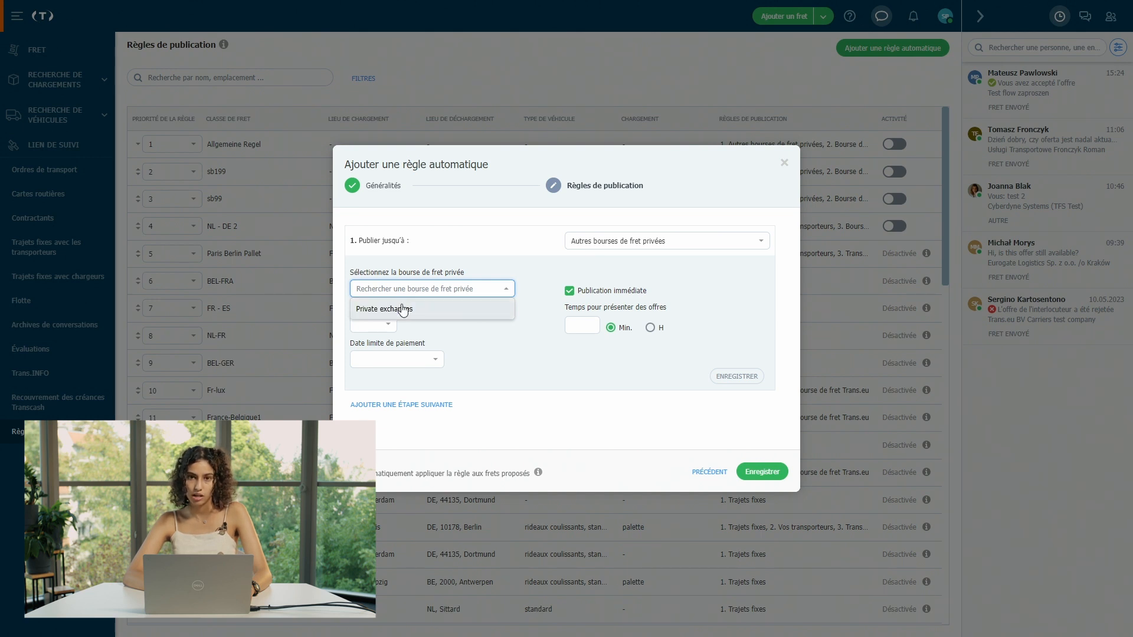
{"action": "left_click", "coordinate": [434, 319]}
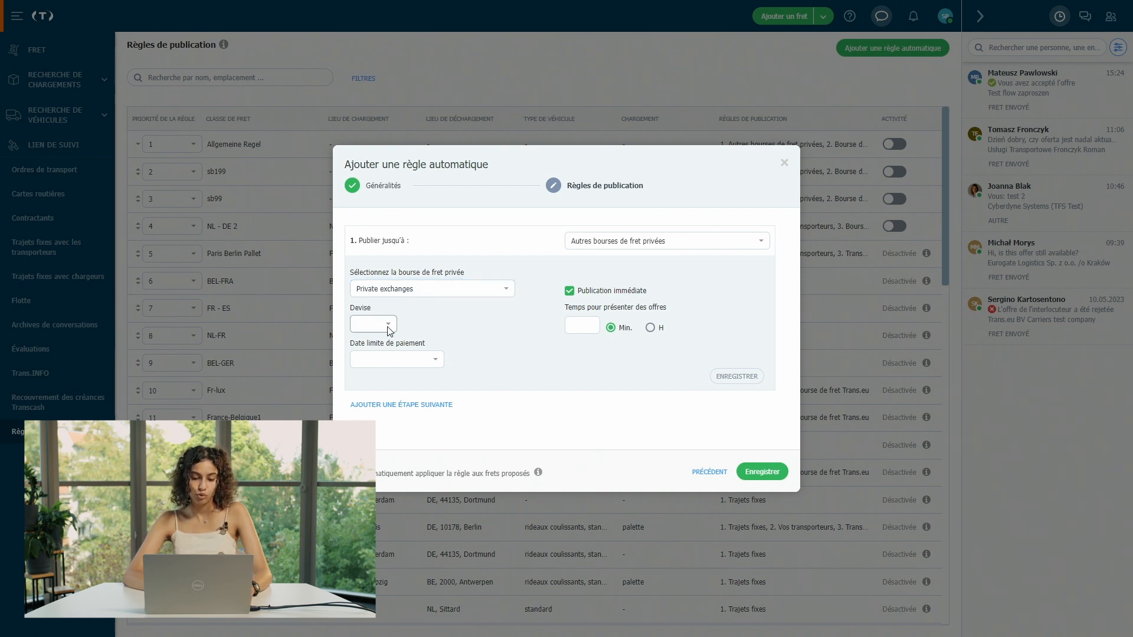
{"action": "left_click", "coordinate": [378, 330]}
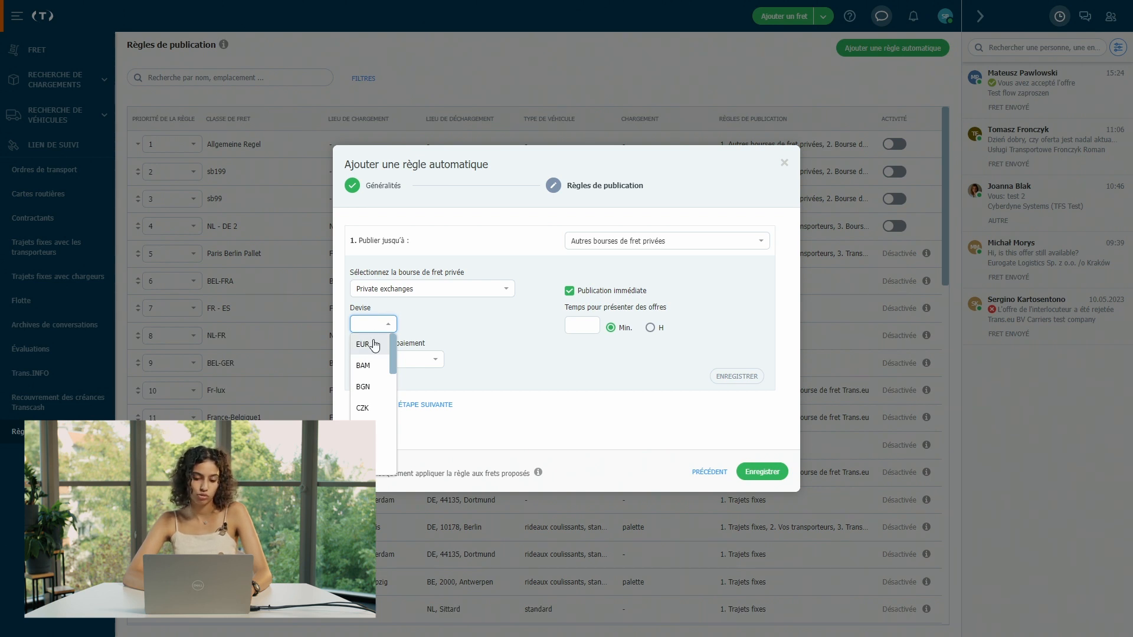
{"action": "left_click", "coordinate": [374, 345]}
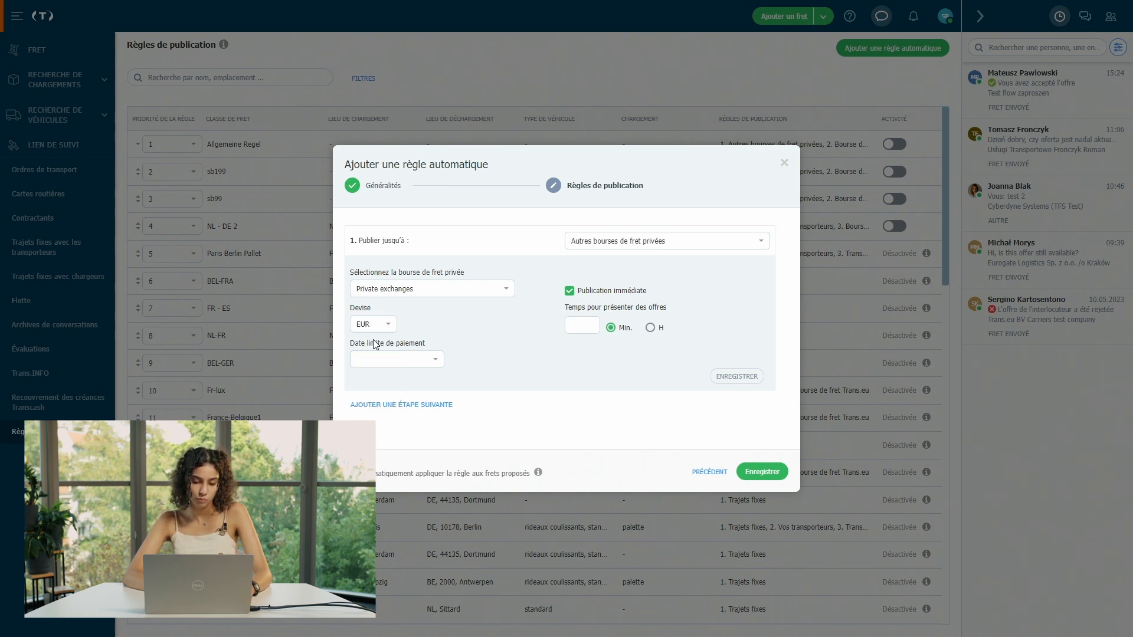
Step: Give the first step deferred 10-day payment and 30 minutes for offers, then add a second step
{"action": "left_click", "coordinate": [406, 361]}
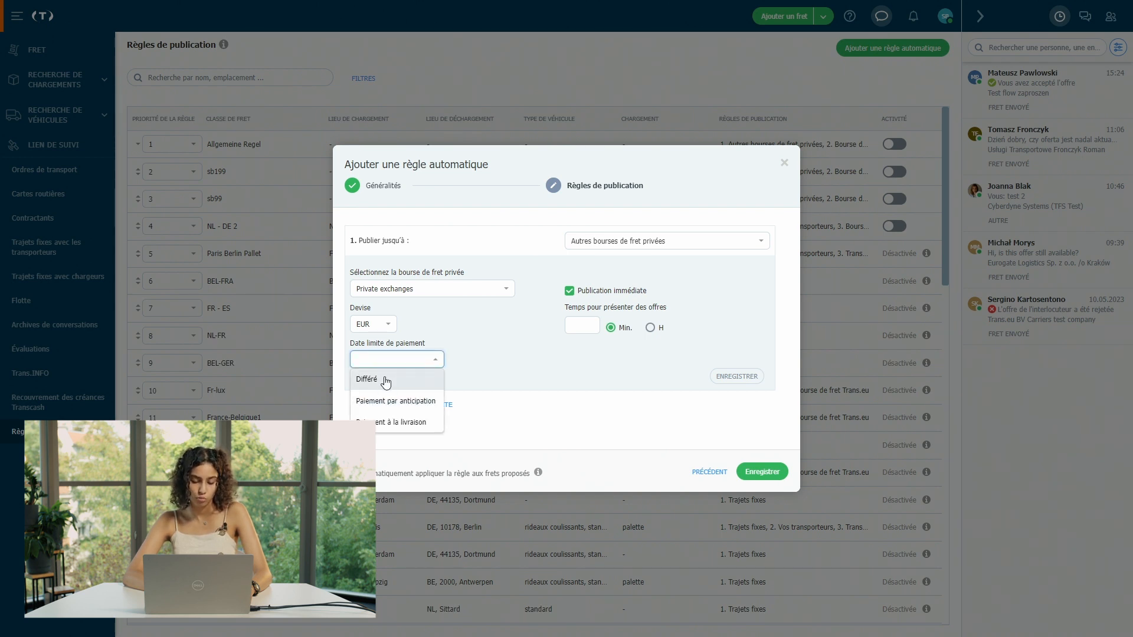
{"action": "left_click", "coordinate": [386, 380]}
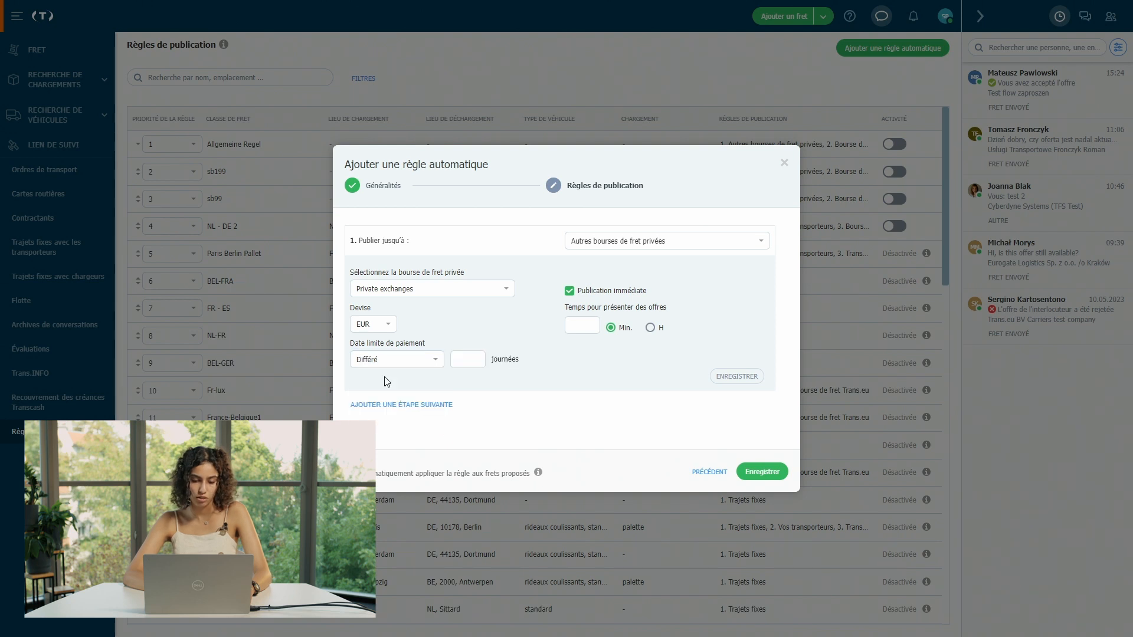
{"action": "left_click", "coordinate": [474, 363]}
{"action": "left_click", "coordinate": [474, 362]}
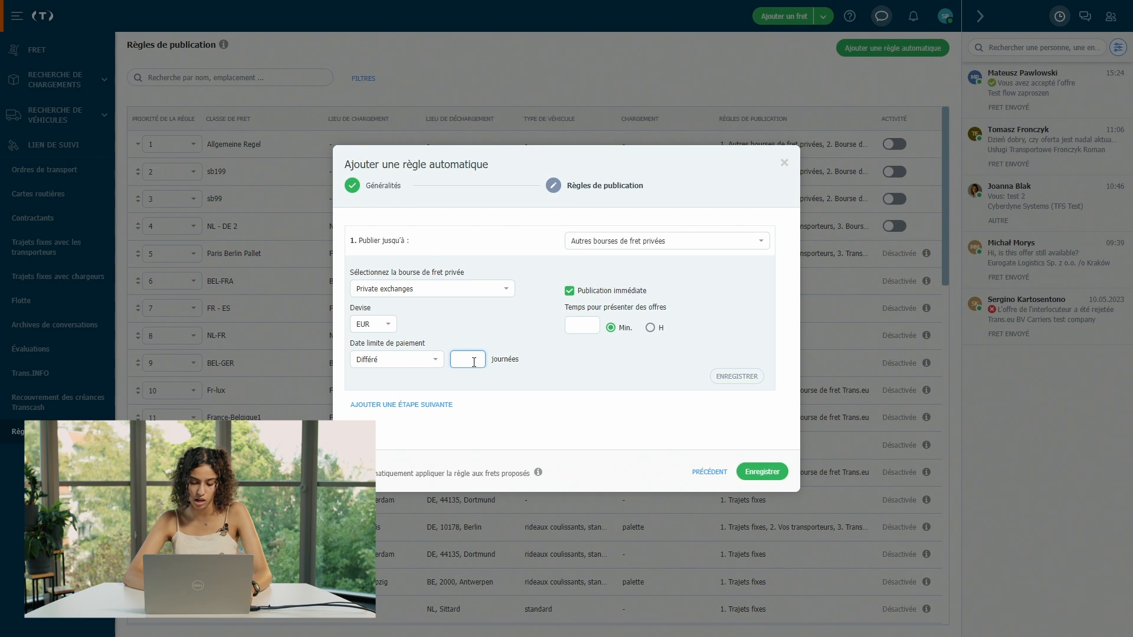
{"action": "type", "text": "10"}
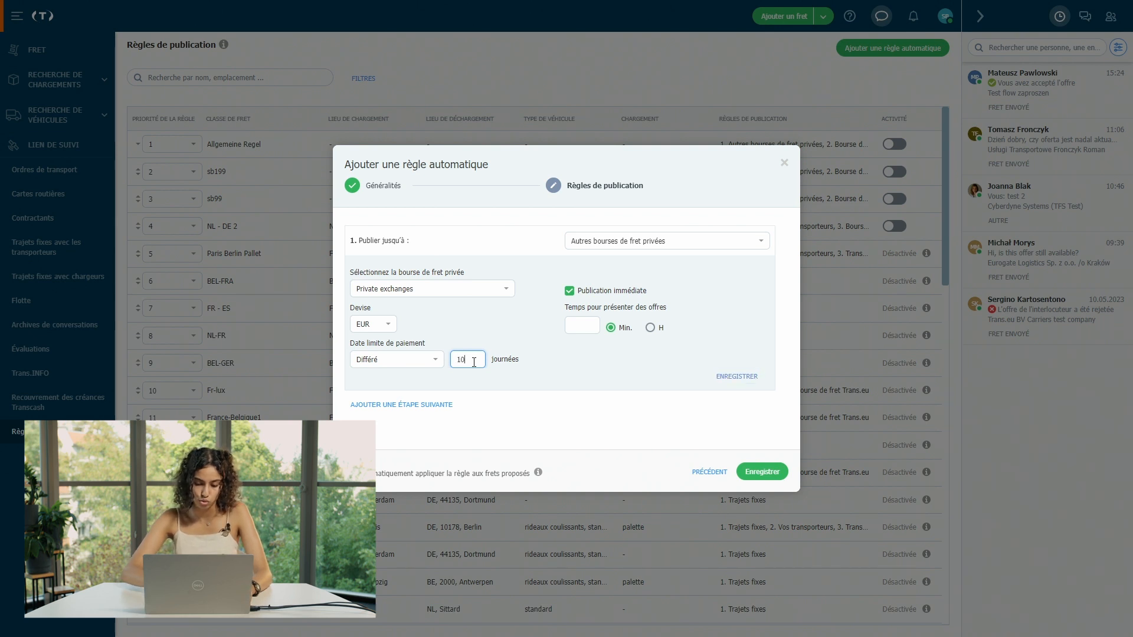
{"action": "left_click", "coordinate": [584, 329]}
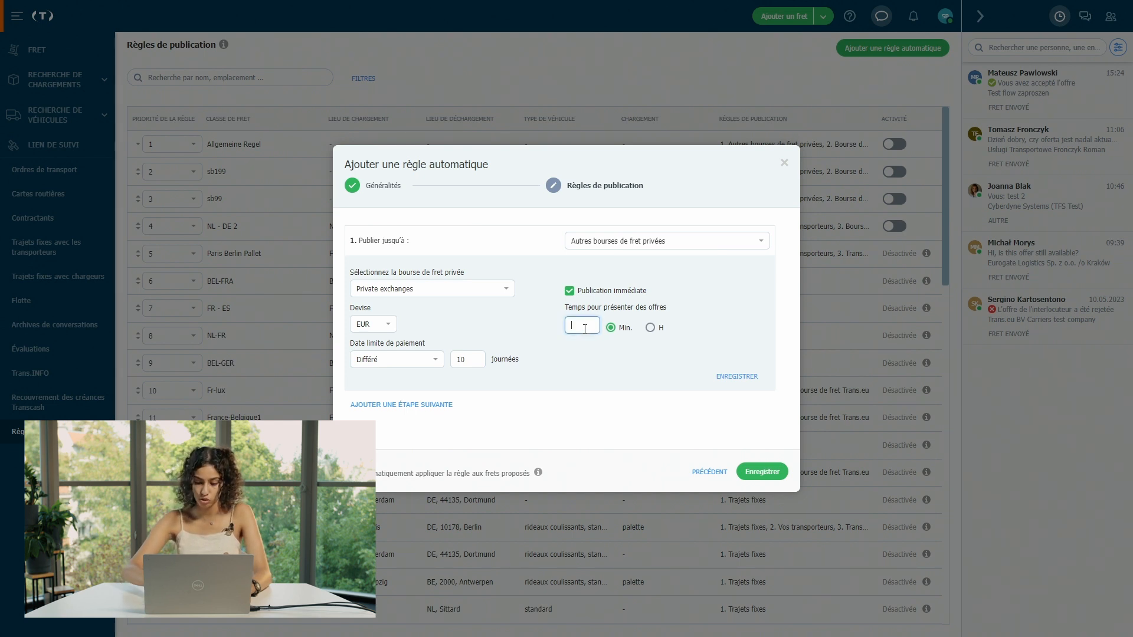
{"action": "type", "text": "30"}
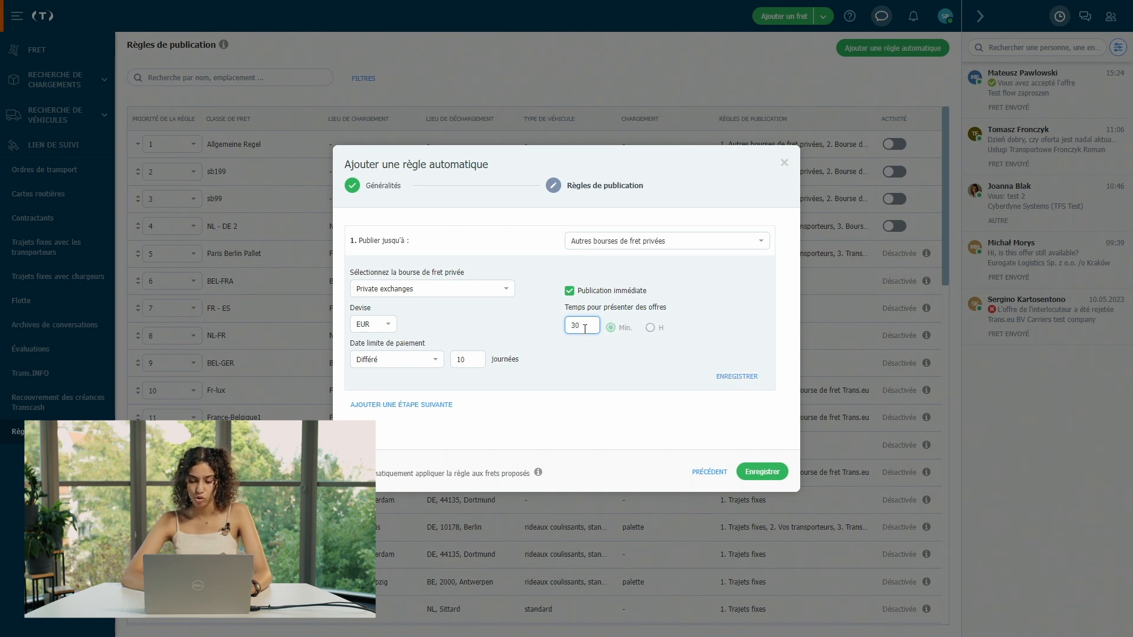
{"action": "left_click", "coordinate": [623, 366]}
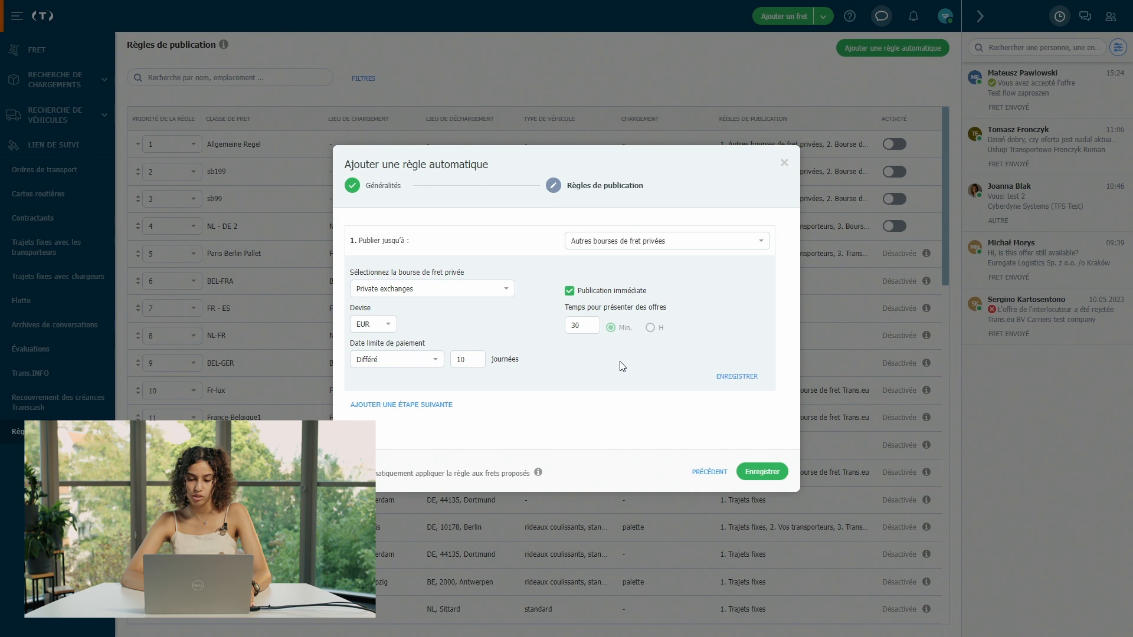
{"action": "left_click", "coordinate": [448, 407]}
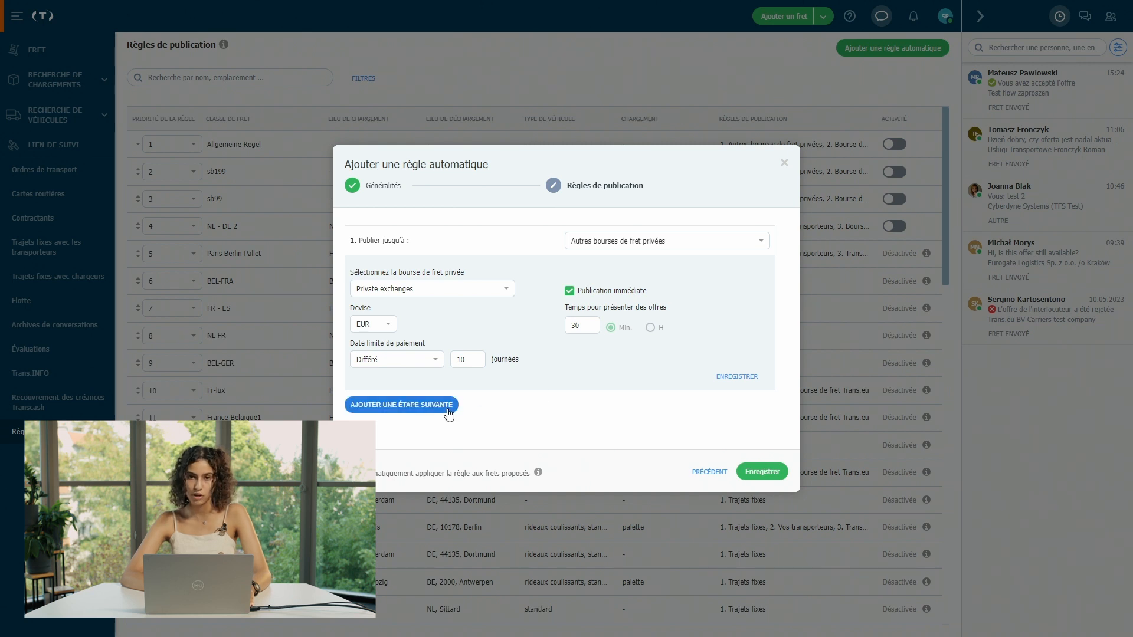
{"action": "left_click", "coordinate": [448, 407]}
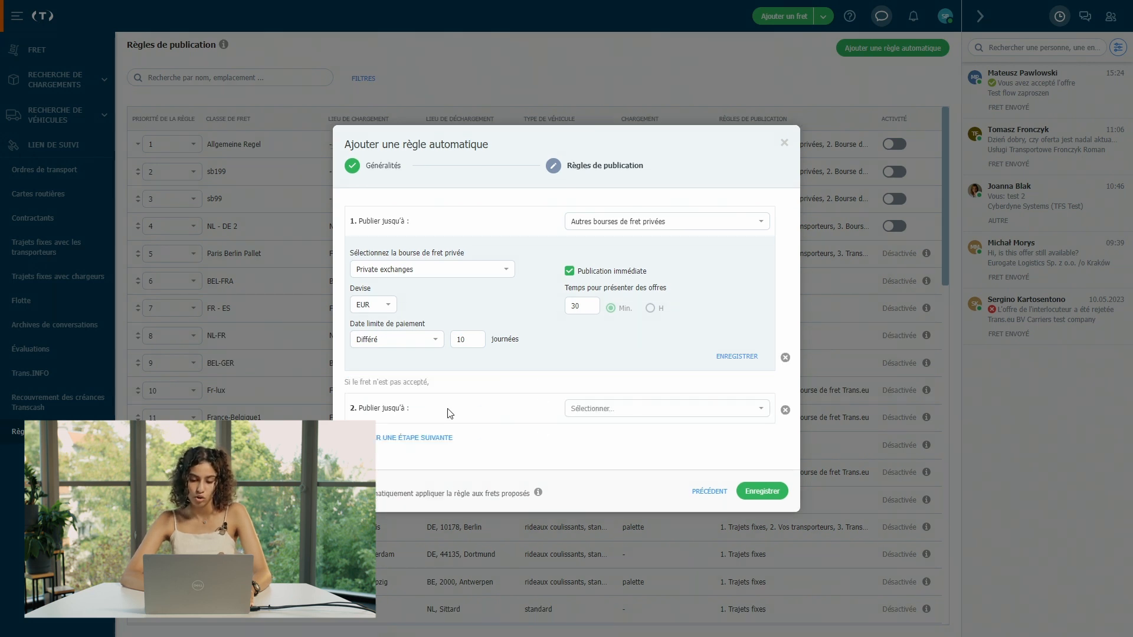
Step: Point the second step at Bourse de fret Trans.eu with 45 minutes for offers
{"action": "left_click", "coordinate": [624, 418]}
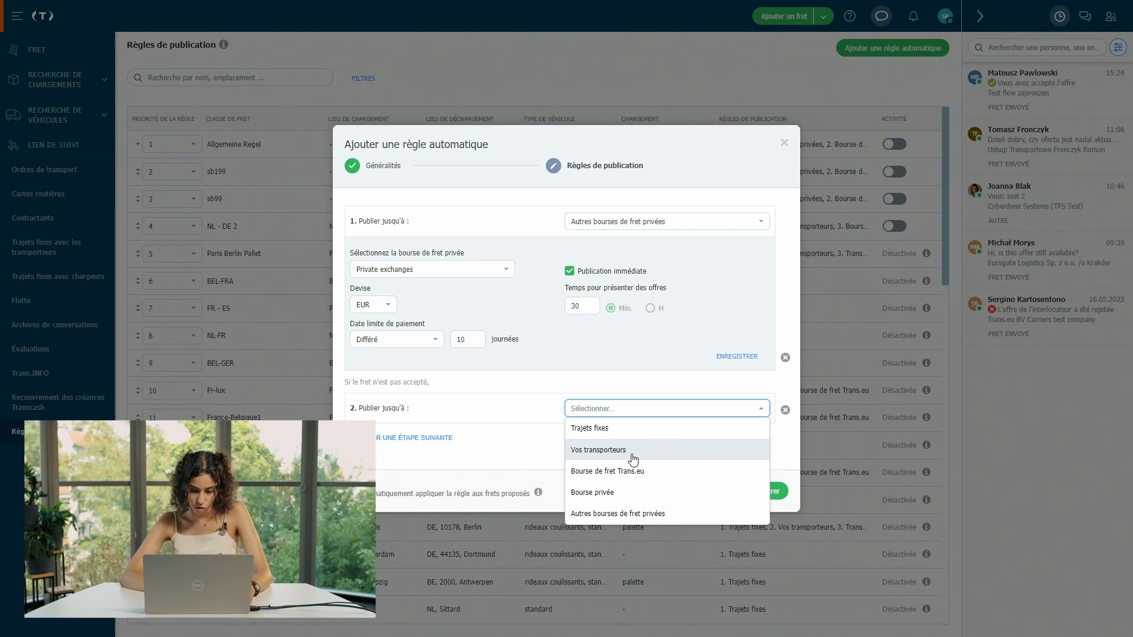
{"action": "left_click", "coordinate": [668, 479]}
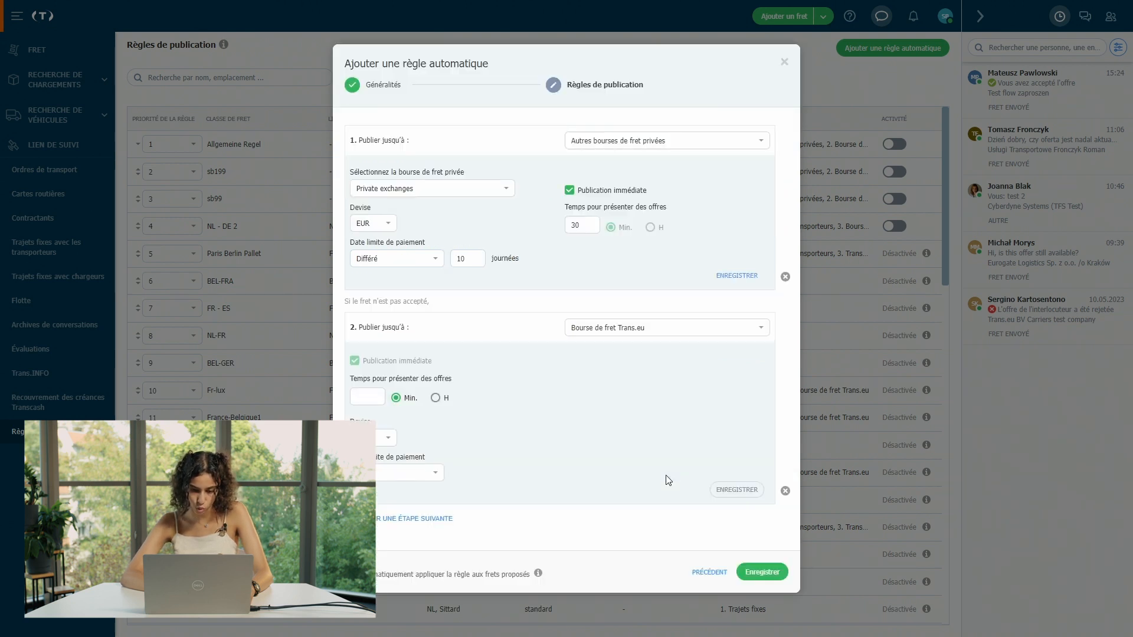
{"action": "left_click", "coordinate": [382, 403]}
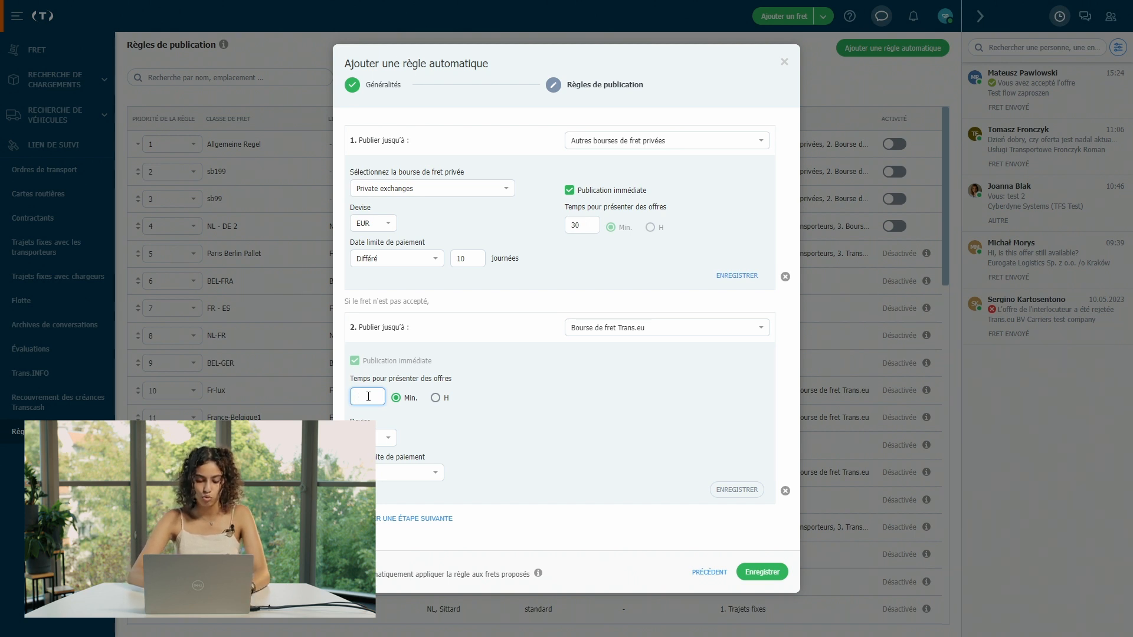
{"action": "type", "text": "4"}
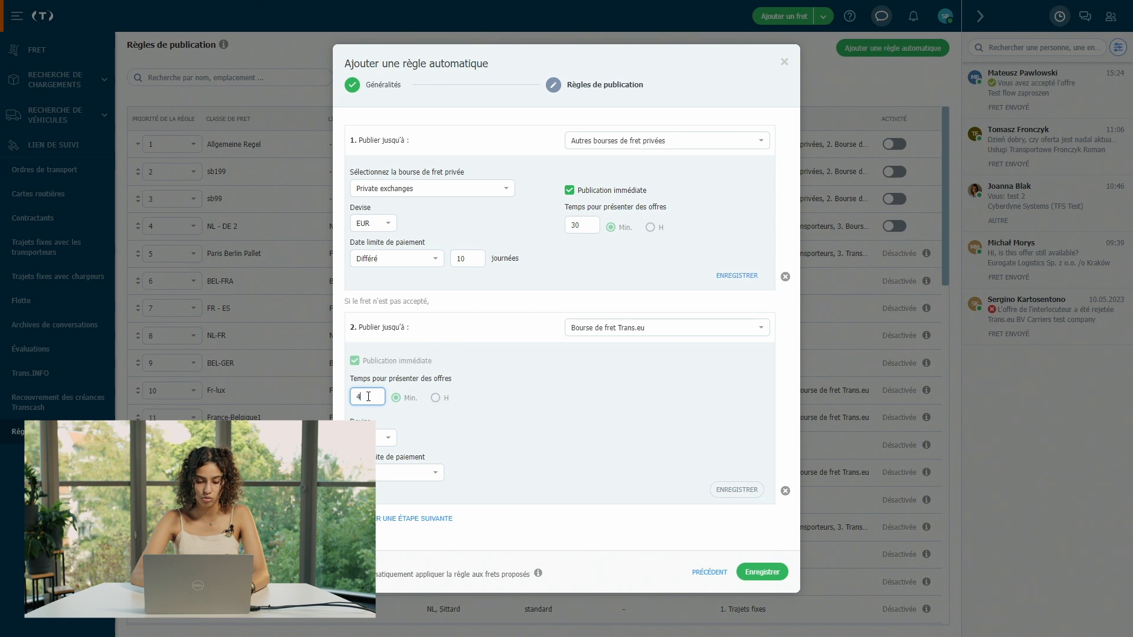
{"action": "type", "text": "5"}
Step: Give the second step deferred 10-day payment and save the rule
{"action": "left_click", "coordinate": [381, 440]}
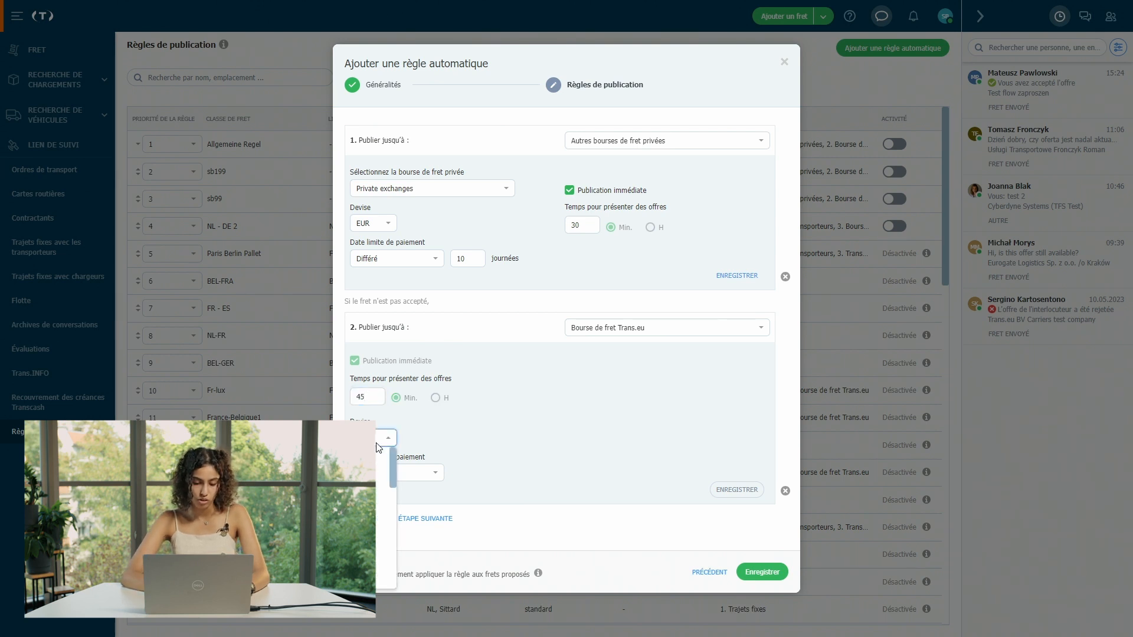
{"action": "left_click", "coordinate": [380, 460]}
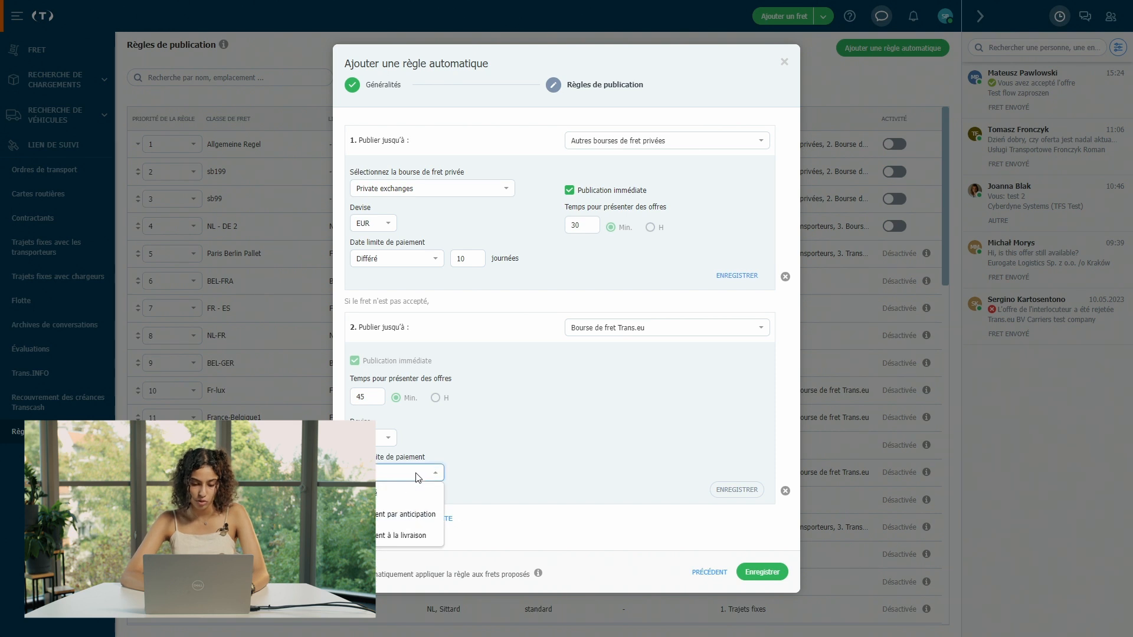
{"action": "left_click", "coordinate": [389, 492]}
{"action": "left_click", "coordinate": [469, 473]}
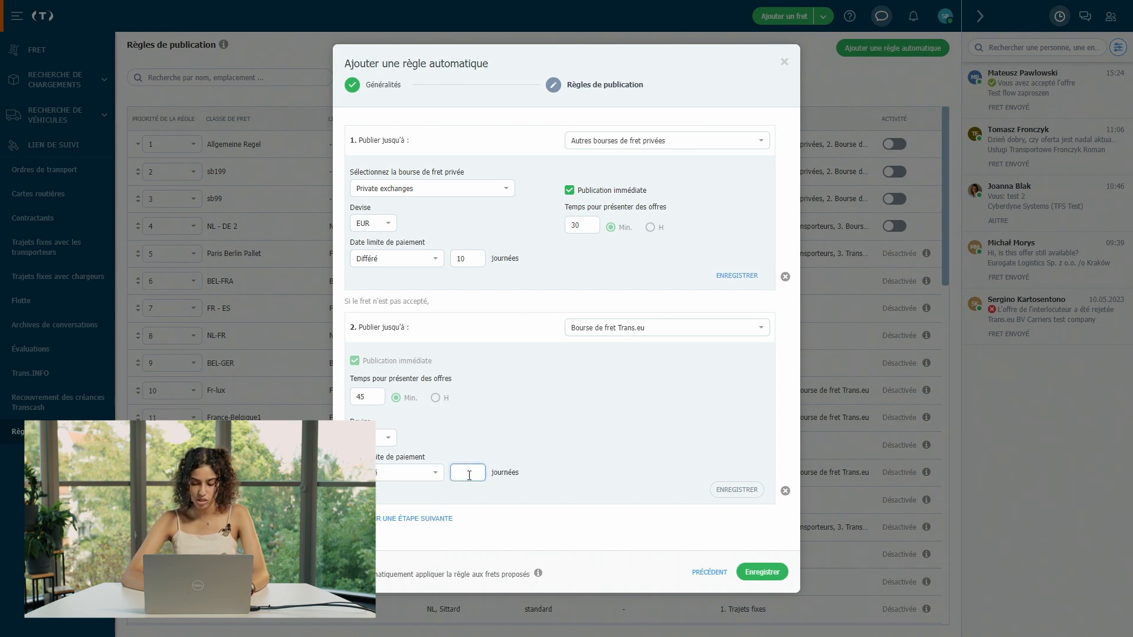
{"action": "type", "text": "10"}
{"action": "left_click", "coordinate": [612, 531]}
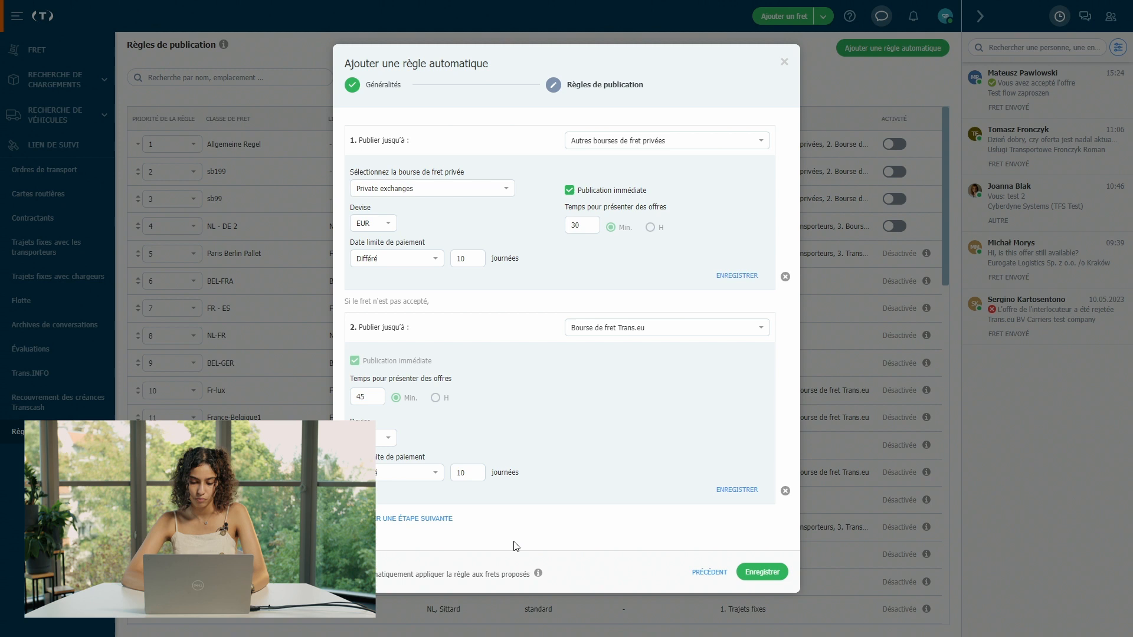
{"action": "left_click", "coordinate": [761, 573]}
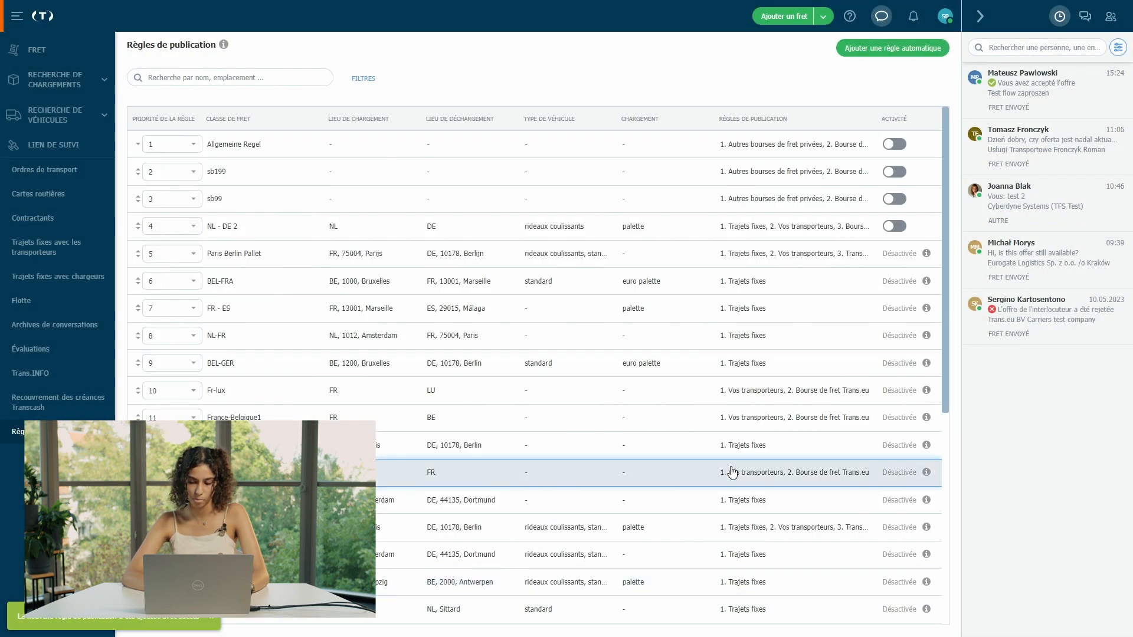
Step: Scroll to the last rule, sb1511, and set its priority to 1
{"action": "scroll", "coordinate": [732, 473], "scroll_direction": "down", "scroll_amount": 15}
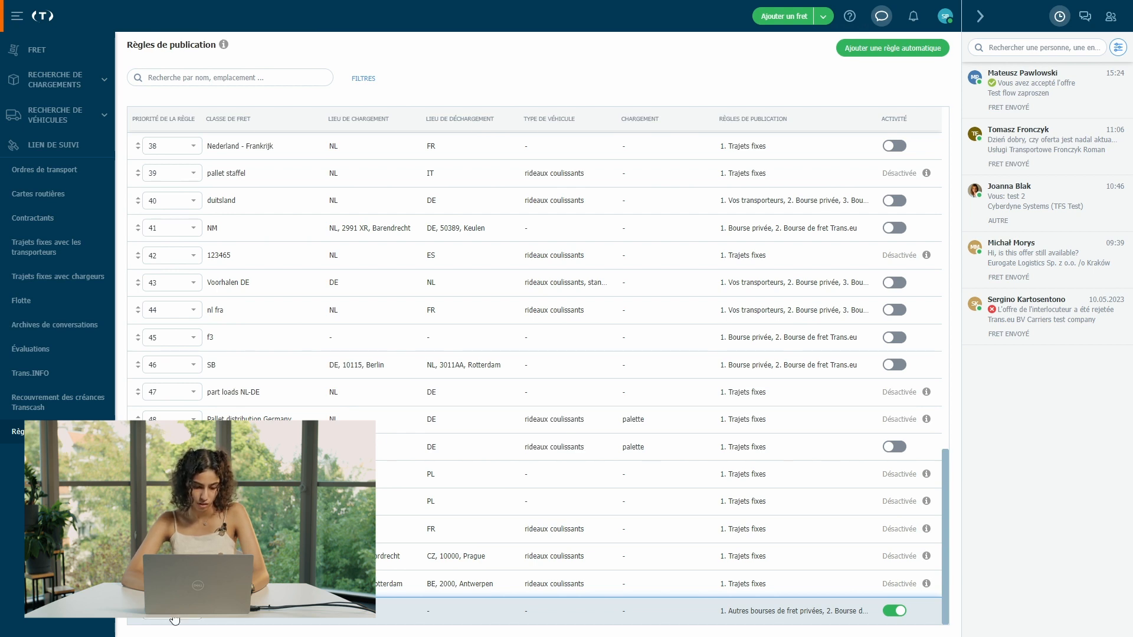
{"action": "left_click", "coordinate": [171, 504]}
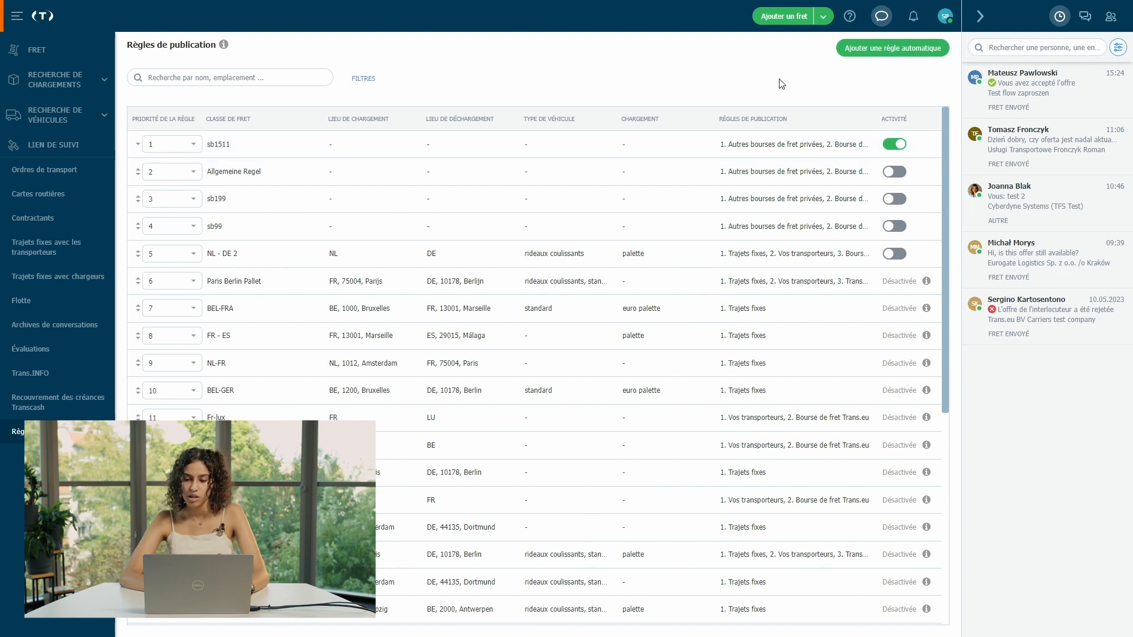
Step: Start a new freight with pickup at Steinweg, Rotterdam and delivery in Madrid
{"action": "left_click", "coordinate": [786, 18]}
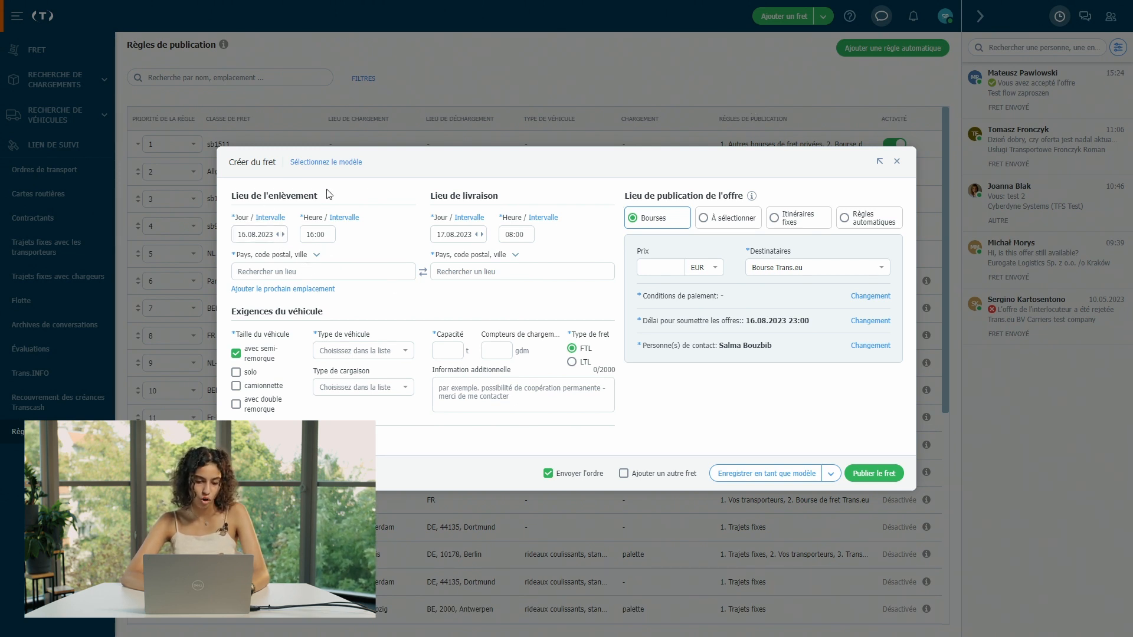
{"action": "left_click", "coordinate": [340, 272]}
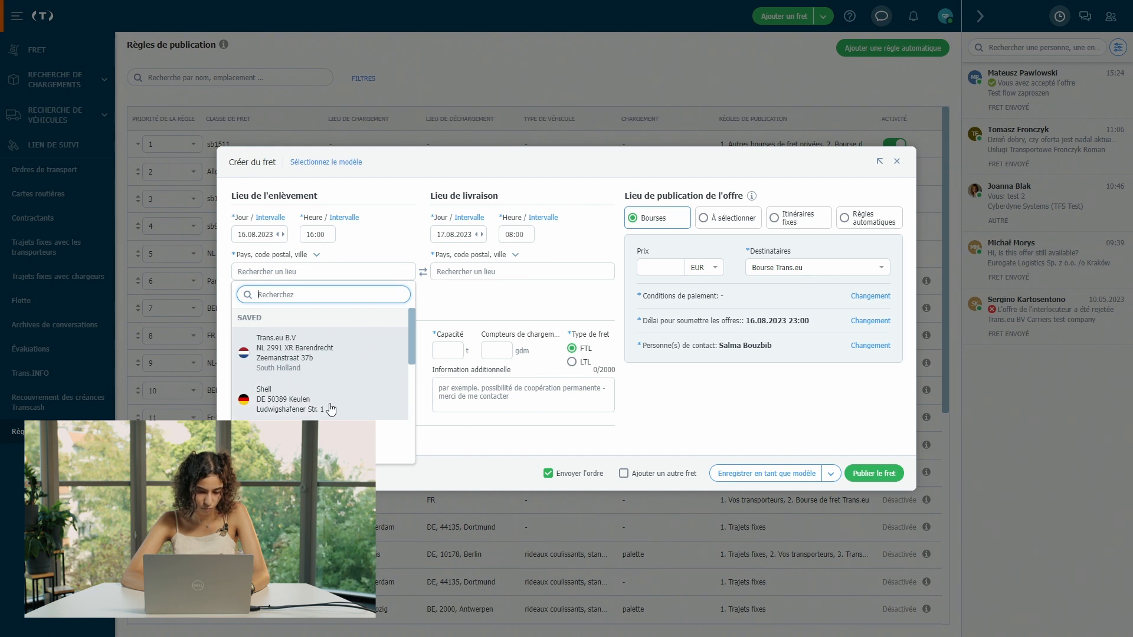
{"action": "scroll", "coordinate": [331, 409], "scroll_direction": "down", "scroll_amount": 5}
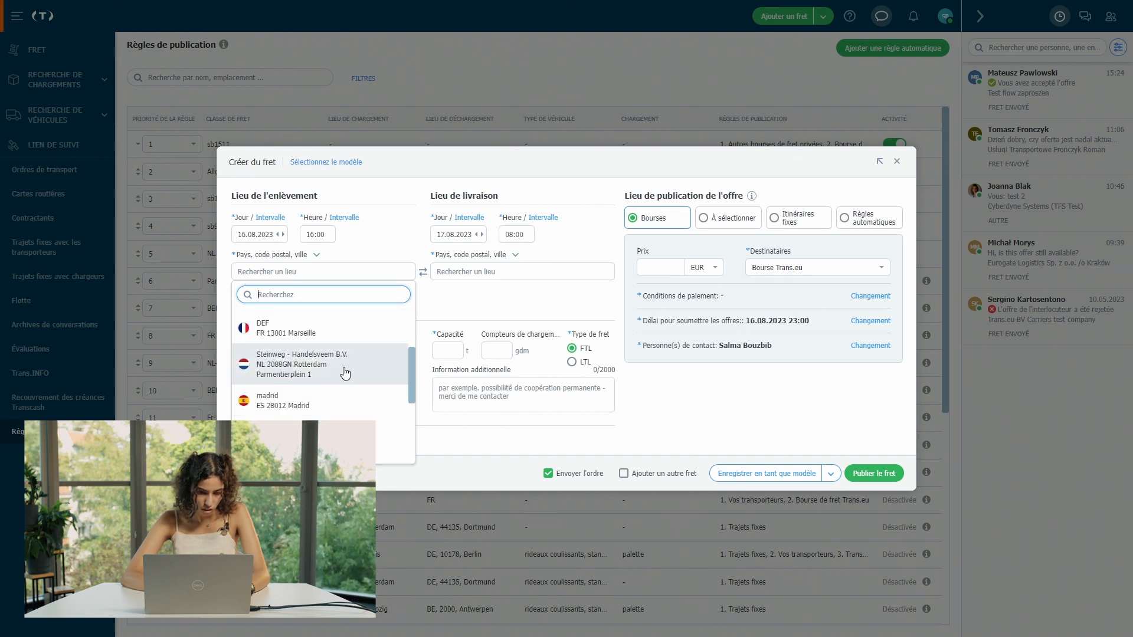
{"action": "left_click", "coordinate": [345, 373]}
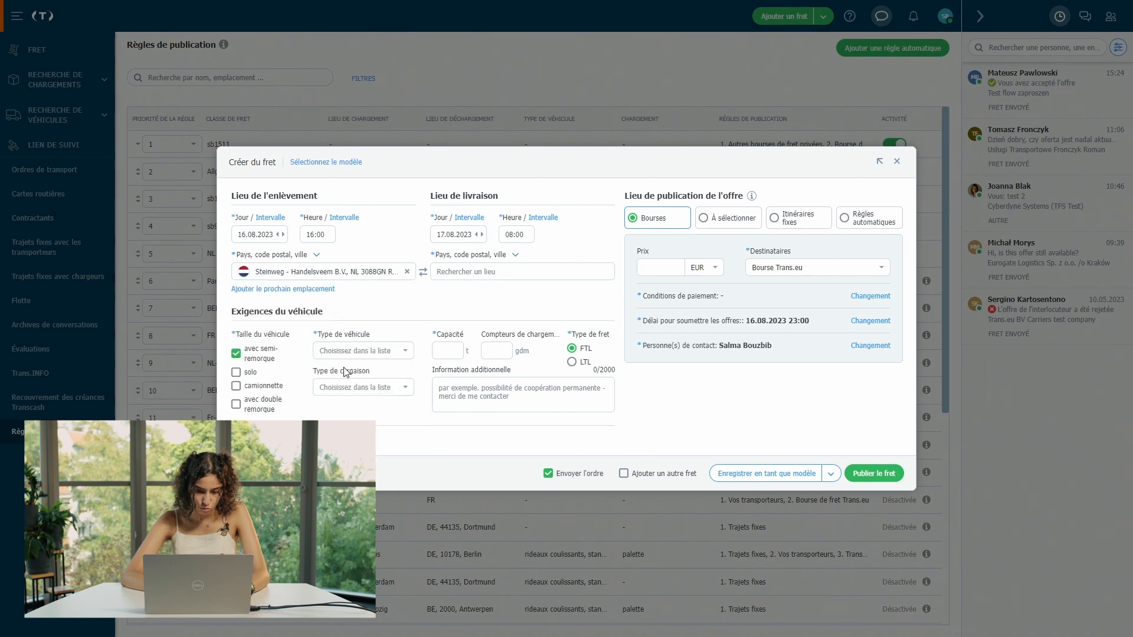
{"action": "left_click", "coordinate": [496, 276]}
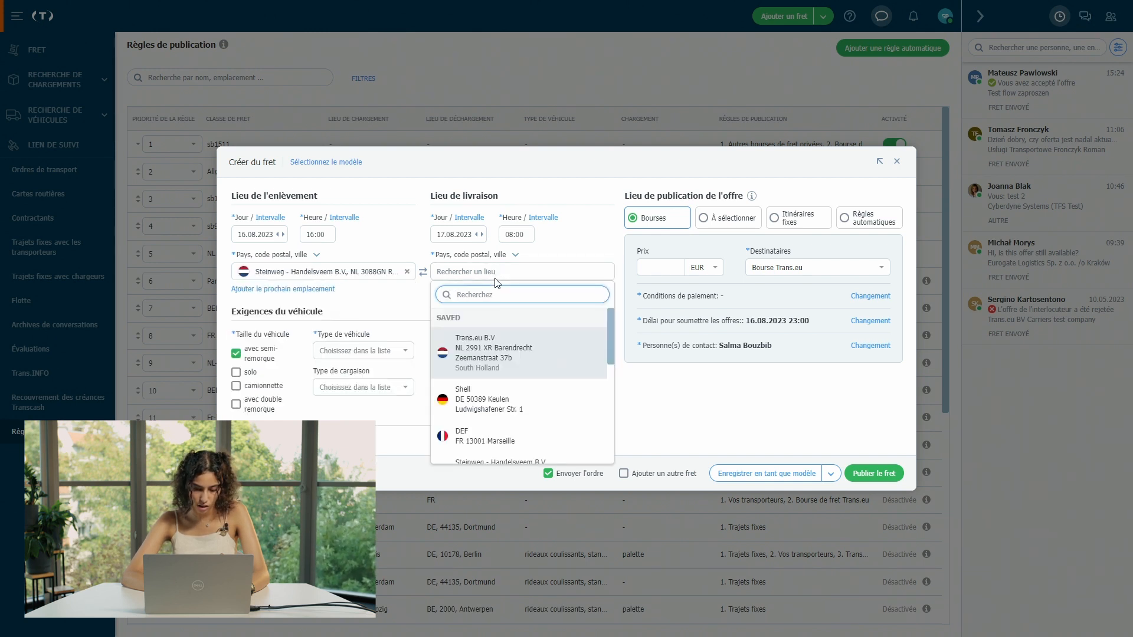
{"action": "scroll", "coordinate": [519, 372], "scroll_direction": "down", "scroll_amount": 3}
{"action": "left_click", "coordinate": [511, 381]}
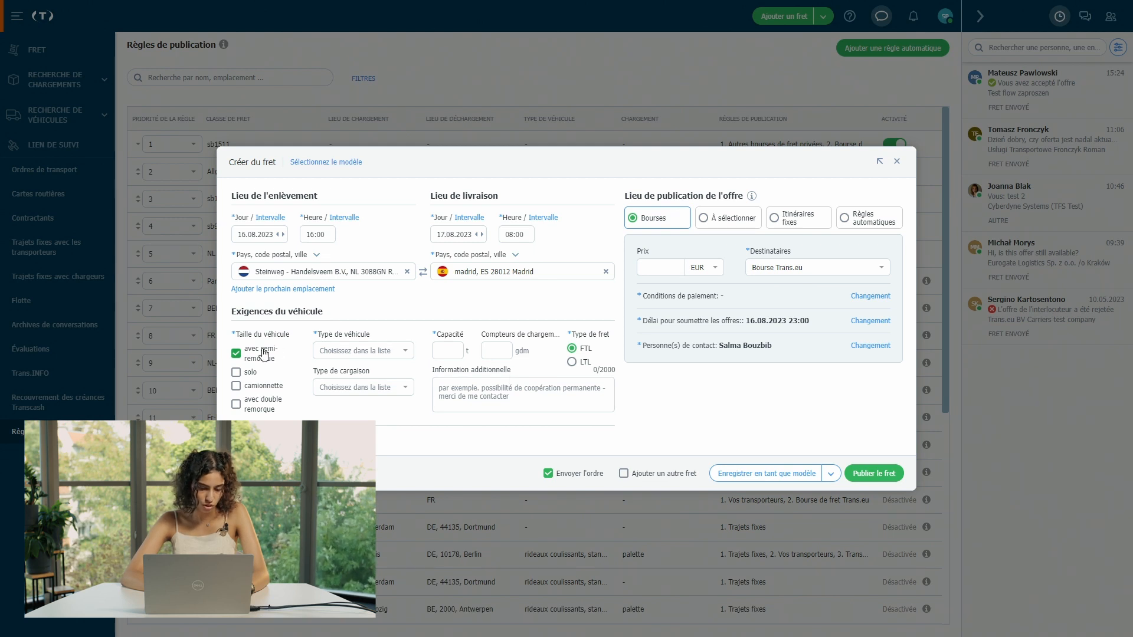
Step: Set a standard vehicle with 8 t capacity and choose publication via Règles automatiques
{"action": "left_click", "coordinate": [359, 353]}
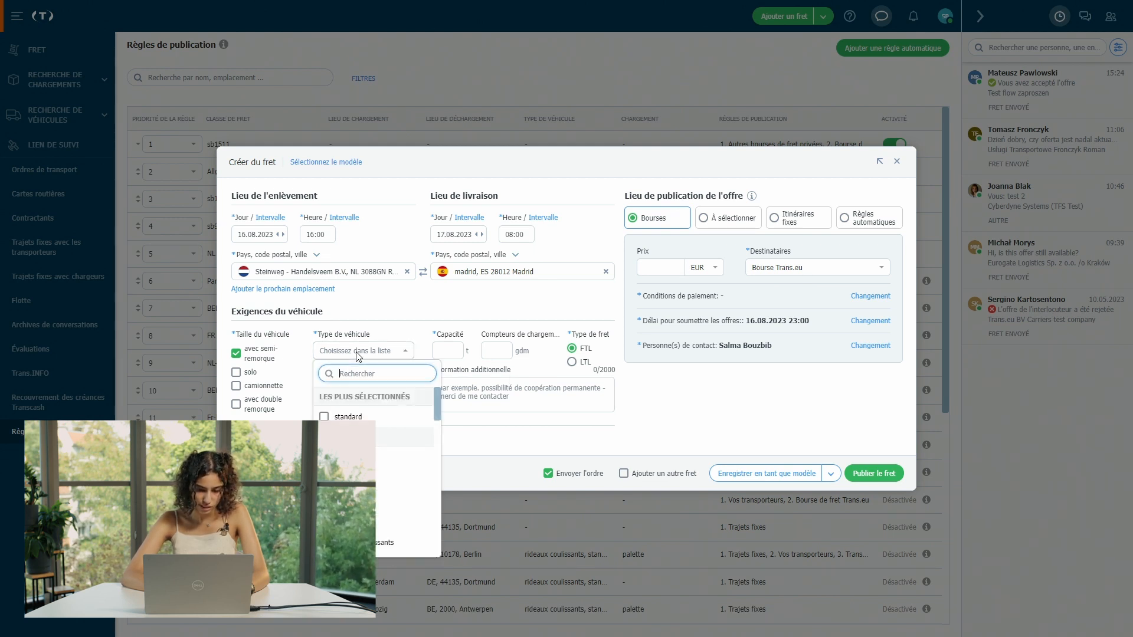
{"action": "left_click", "coordinate": [357, 417]}
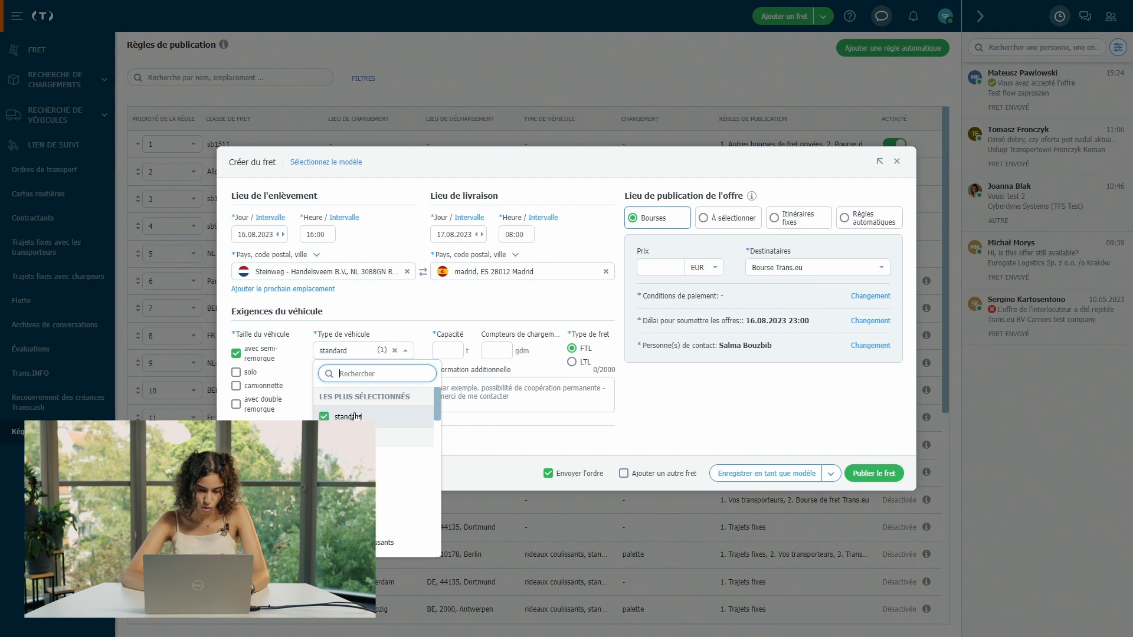
{"action": "left_click", "coordinate": [417, 328]}
{"action": "left_click", "coordinate": [452, 350]}
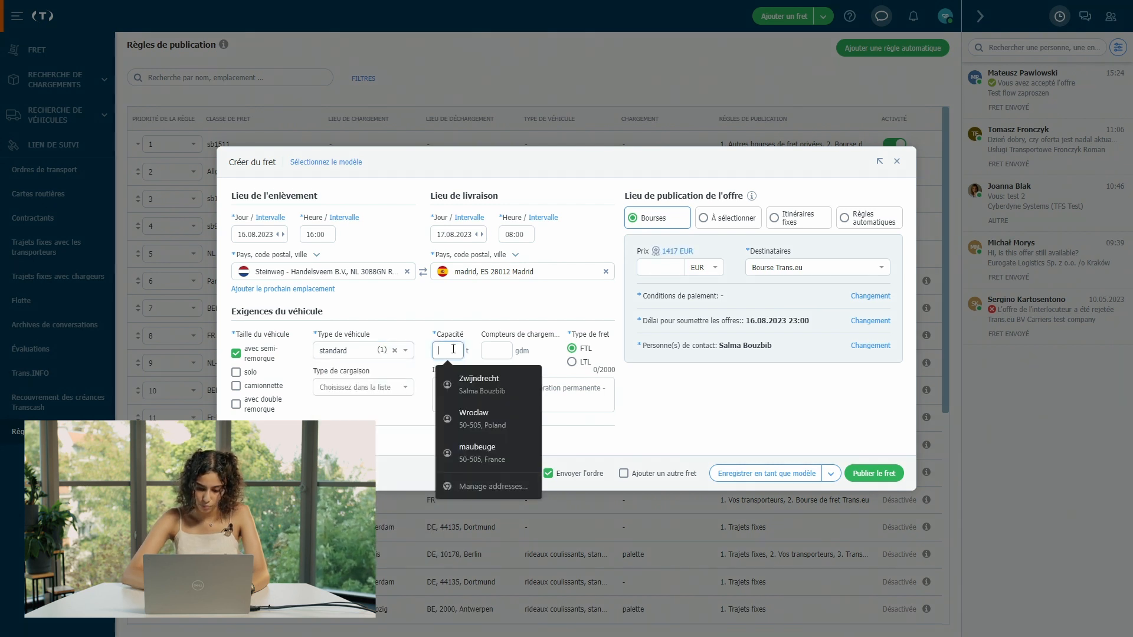
{"action": "type", "text": "8"}
{"action": "left_click", "coordinate": [513, 296]}
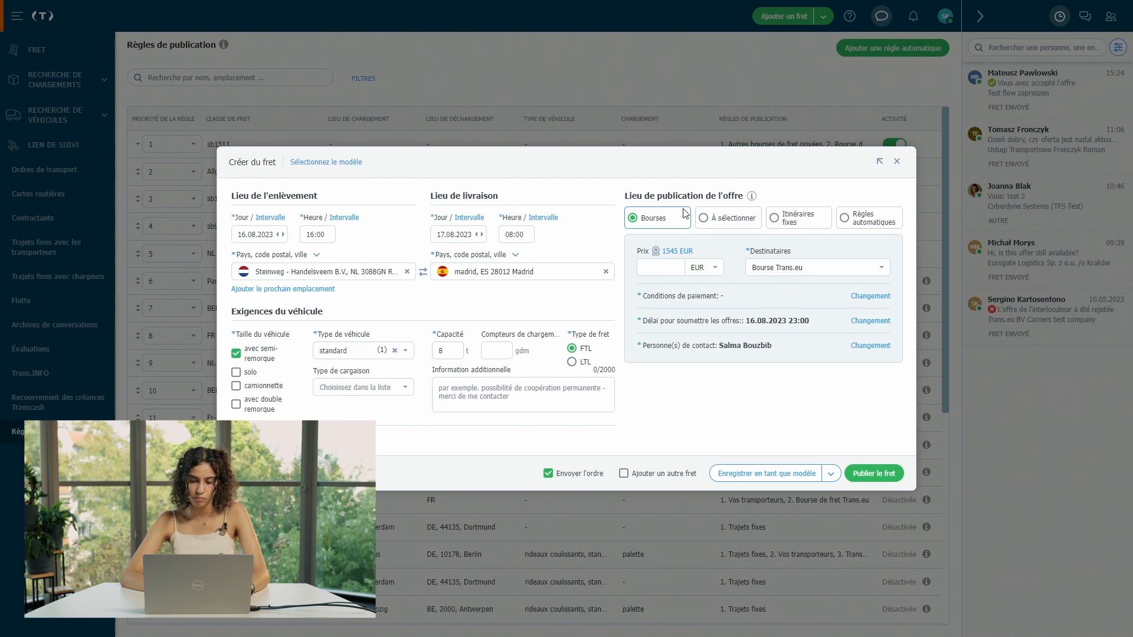
{"action": "left_click", "coordinate": [879, 230]}
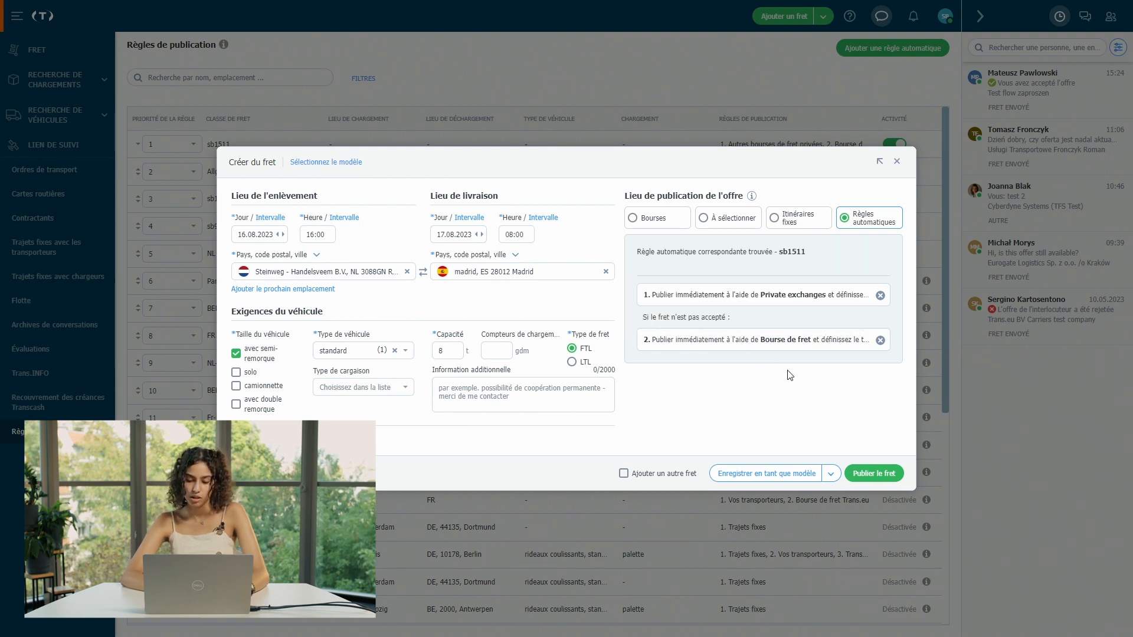
Step: Confirm Publier le fret for the Rotterdam–Madrid freight under rule sb1511
{"action": "left_click", "coordinate": [887, 474]}
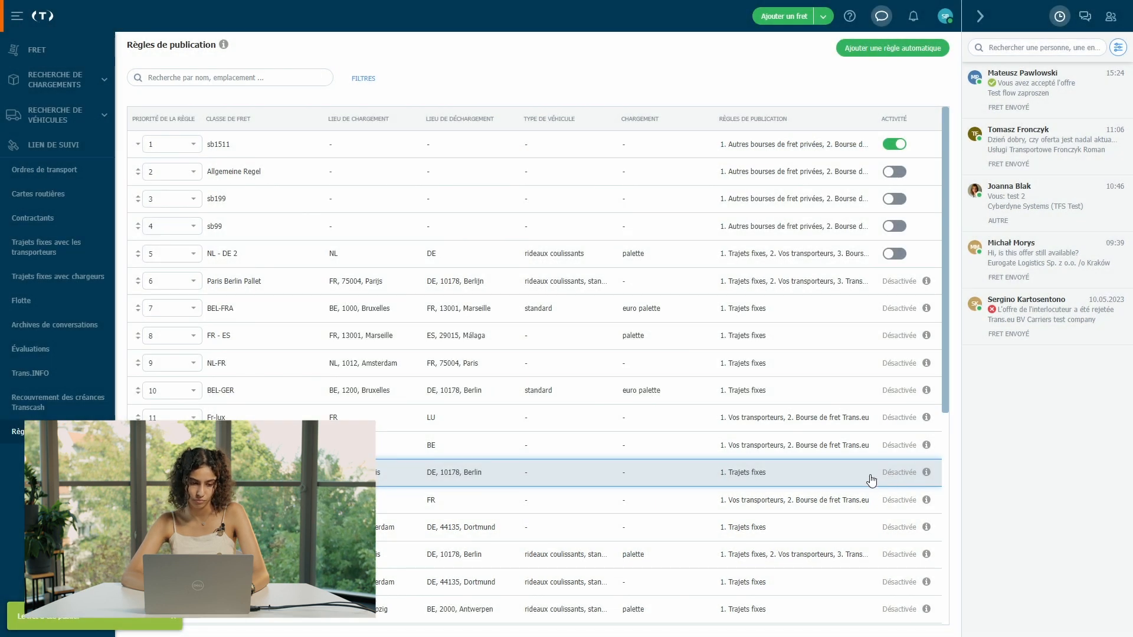
Step: Open the FRET list of added freights and review the Rotterdam–Madrid 8 t load's details
{"action": "left_click", "coordinate": [58, 86]}
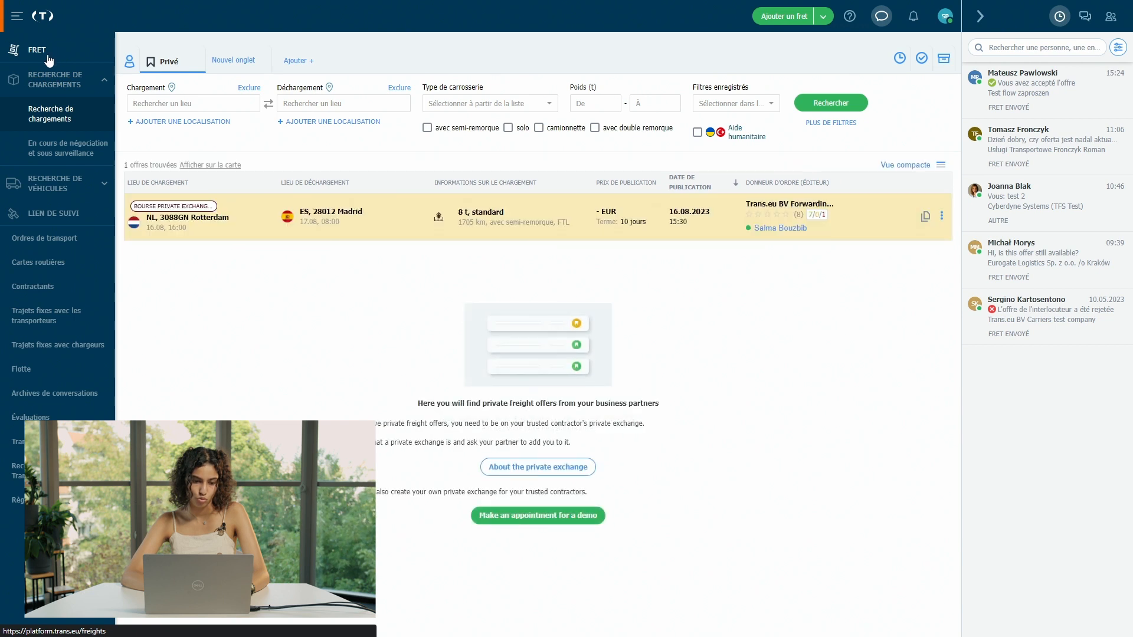
{"action": "left_click", "coordinate": [52, 59]}
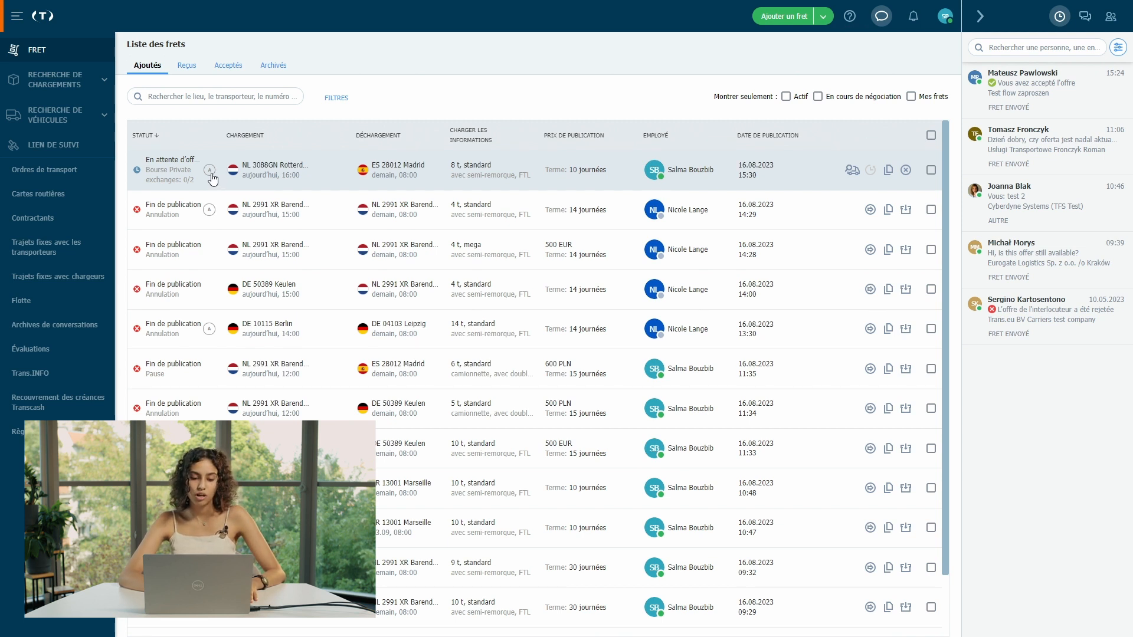
{"action": "left_click", "coordinate": [325, 173]}
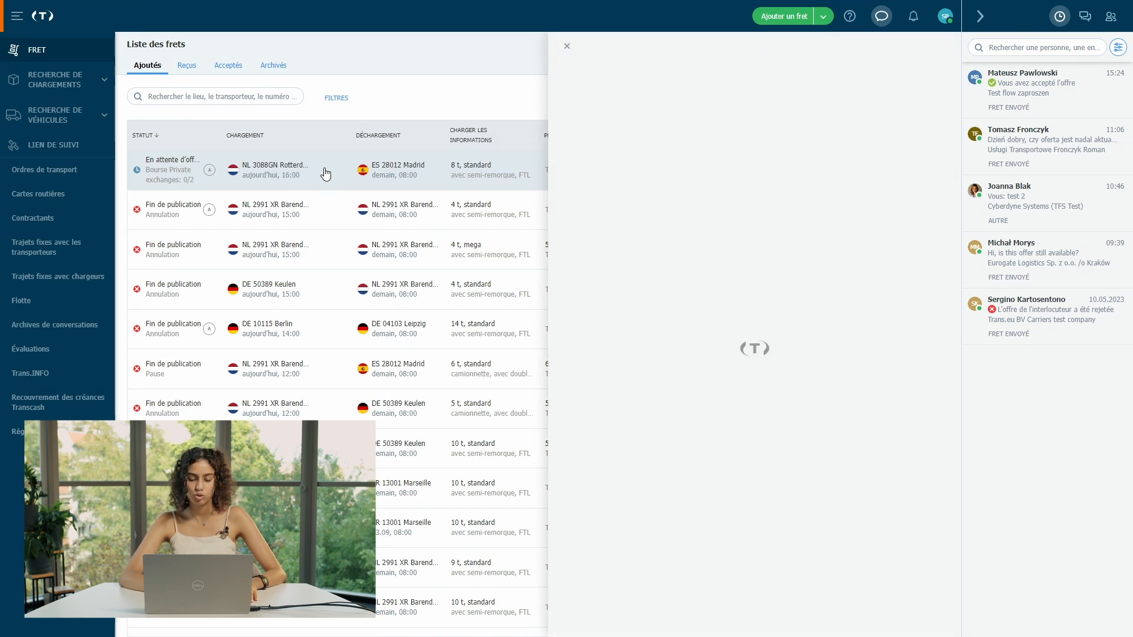
{"action": "left_click", "coordinate": [565, 49]}
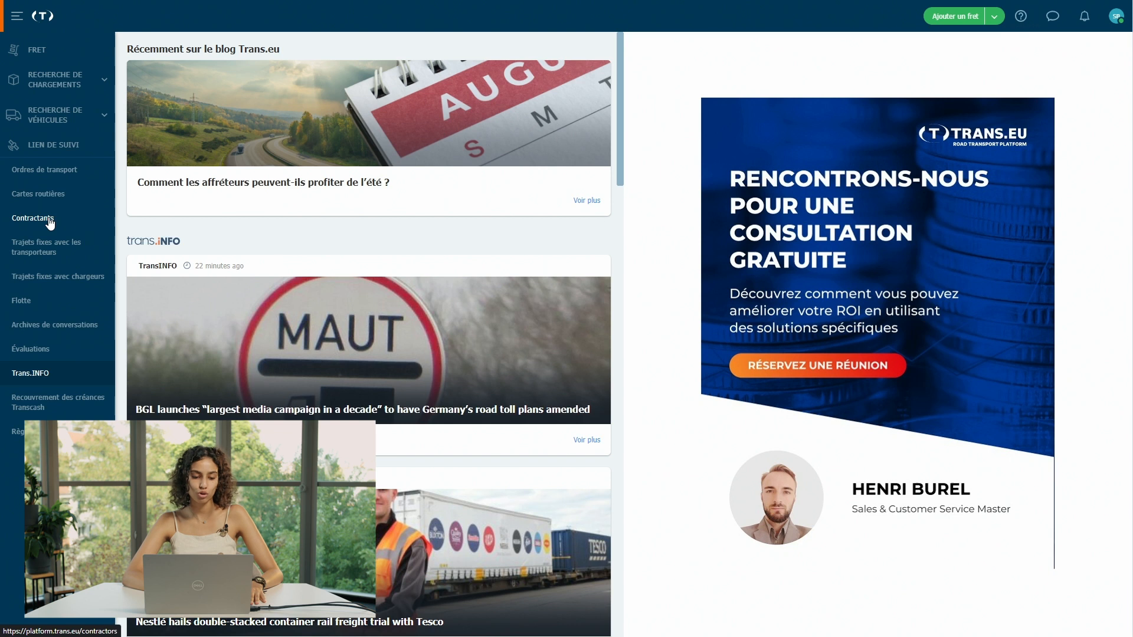
Step: Go to the Contractants page from the left sidebar
{"action": "left_click", "coordinate": [50, 222]}
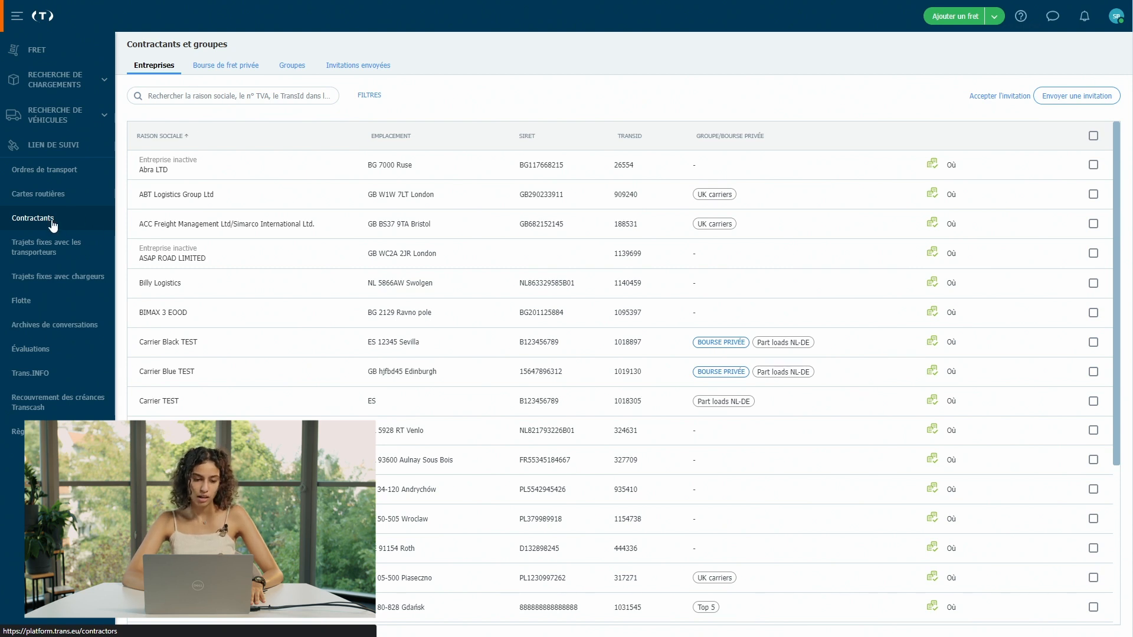
Step: Send an invitation with the autofilled saved contact details and company name changed to 'Fast shipment'
{"action": "left_click", "coordinate": [1073, 98]}
{"action": "left_click", "coordinate": [455, 308]}
{"action": "left_click", "coordinate": [459, 343]}
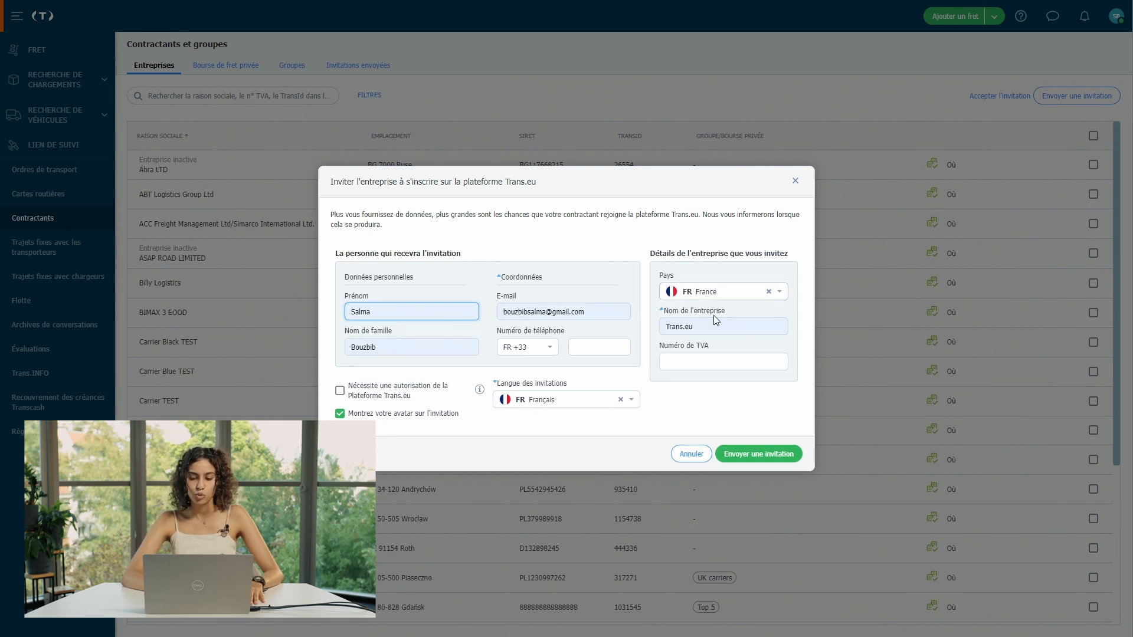
{"action": "left_click", "coordinate": [725, 328]}
{"action": "double_click", "coordinate": [725, 329]}
{"action": "key", "text": "ctrl+a"}
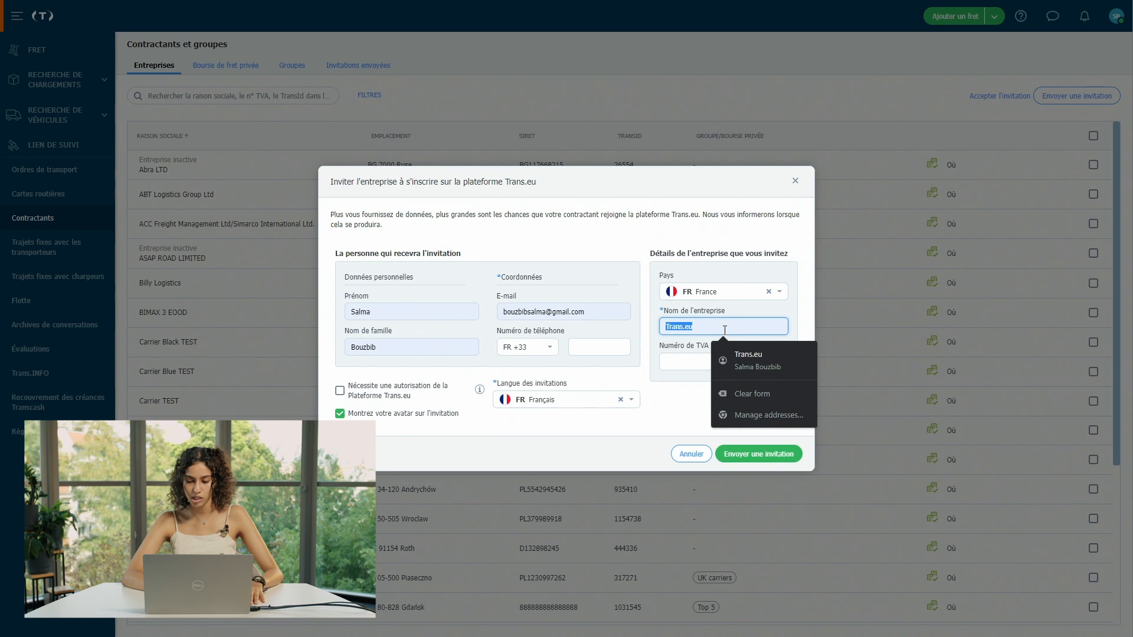
{"action": "type", "text": "Fast s"}
{"action": "type", "text": "hipment"}
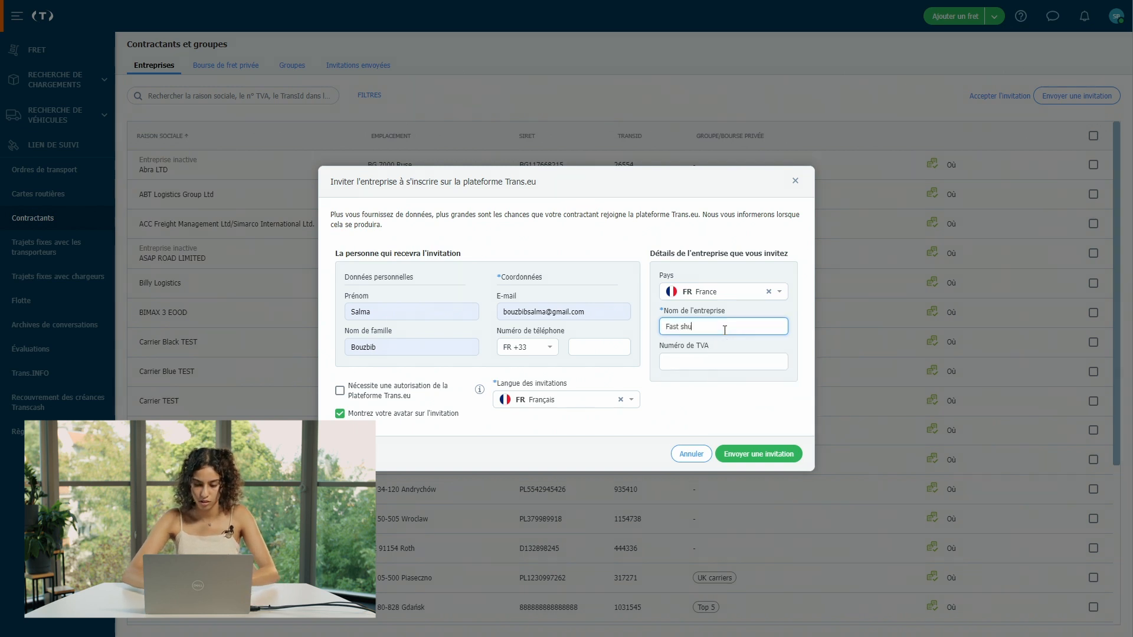
{"action": "left_click", "coordinate": [688, 393]}
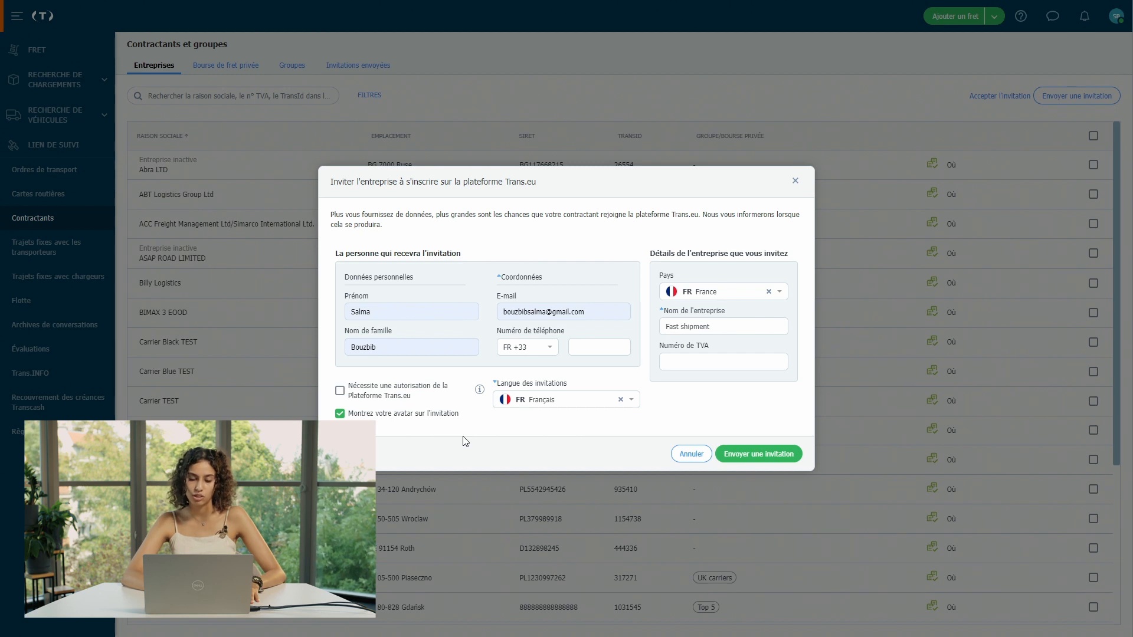
{"action": "left_click", "coordinate": [787, 459]}
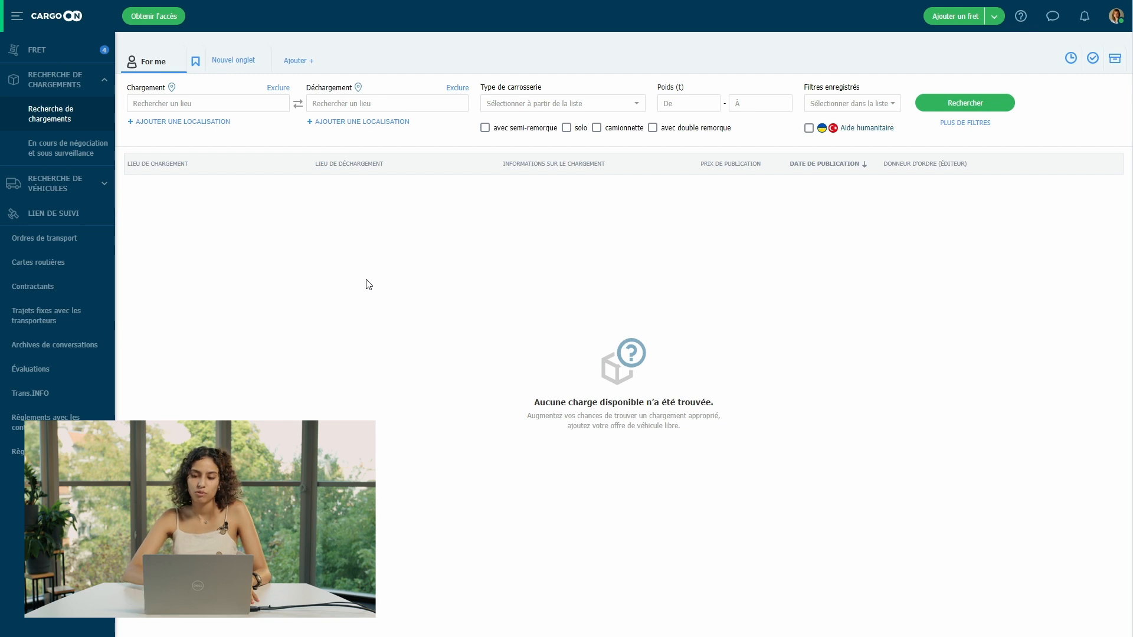
Step: Start a new freight offer from DE-Media Berlin to Producer Y in Vienna
{"action": "left_click", "coordinate": [950, 19]}
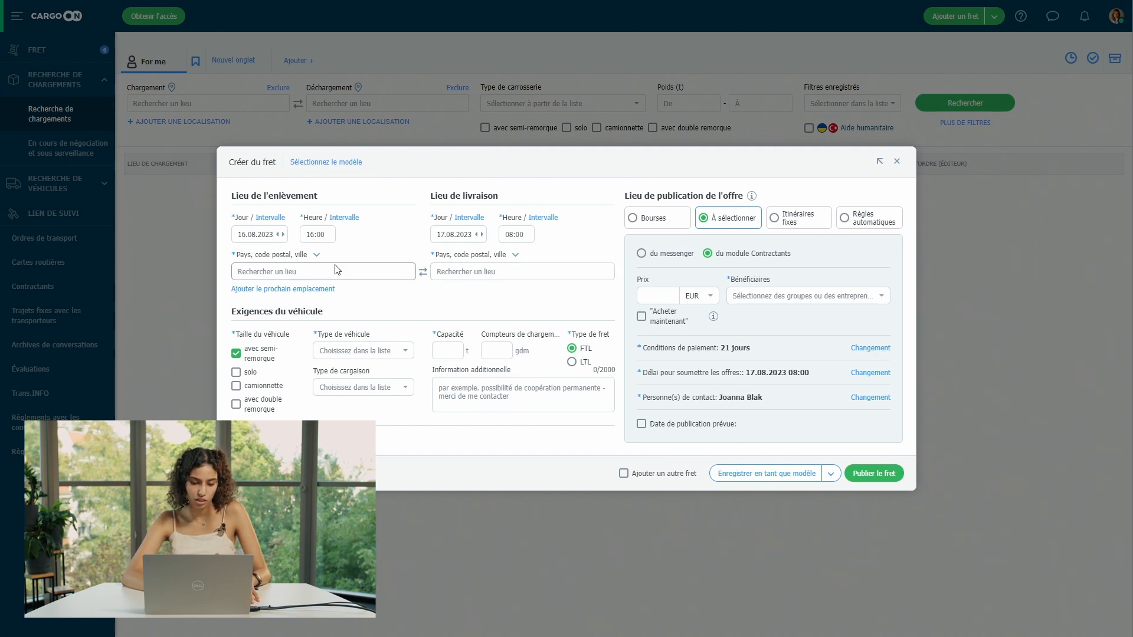
{"action": "left_click", "coordinate": [306, 276]}
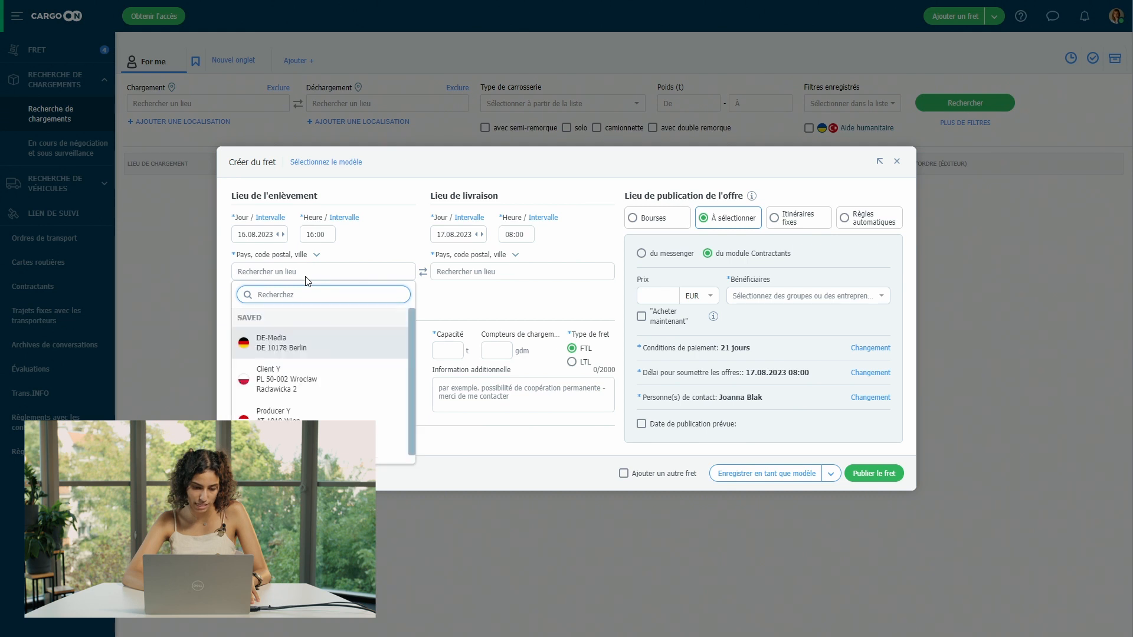
{"action": "left_click", "coordinate": [297, 343]}
{"action": "left_click", "coordinate": [472, 272]}
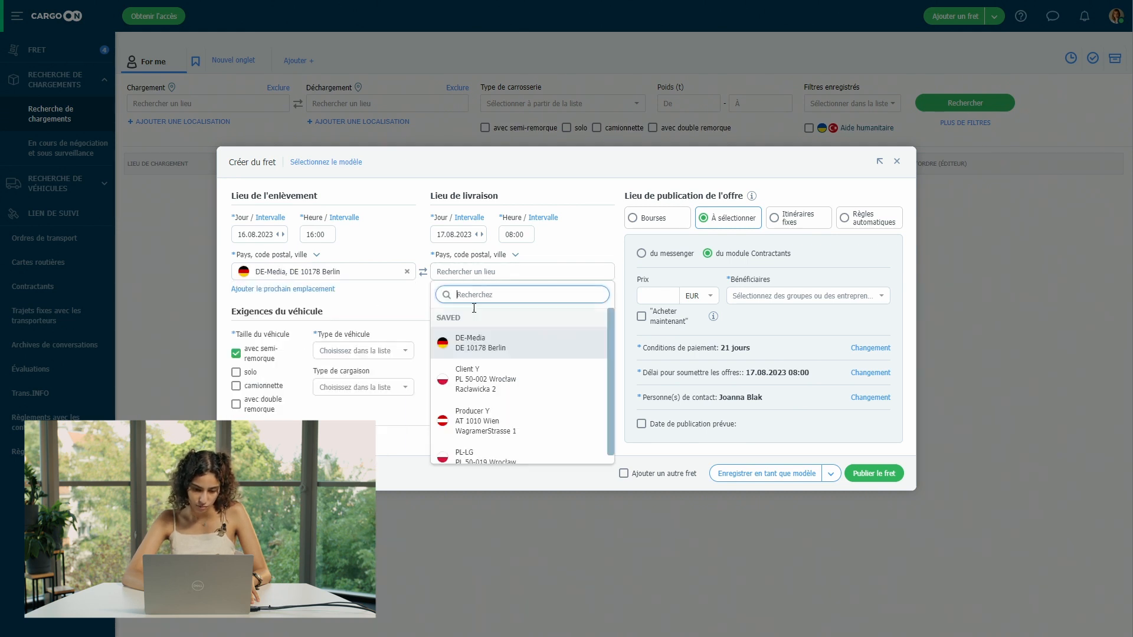
{"action": "left_click", "coordinate": [508, 419]}
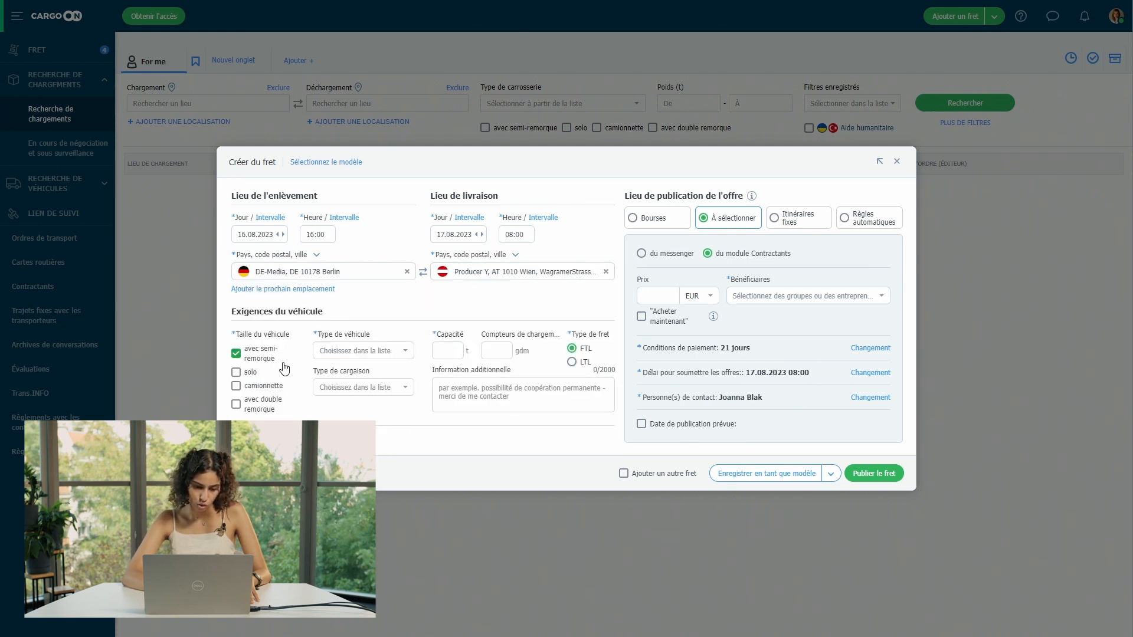
Step: Set the vehicle type to standard and the capacity to 8 t
{"action": "left_click", "coordinate": [366, 356]}
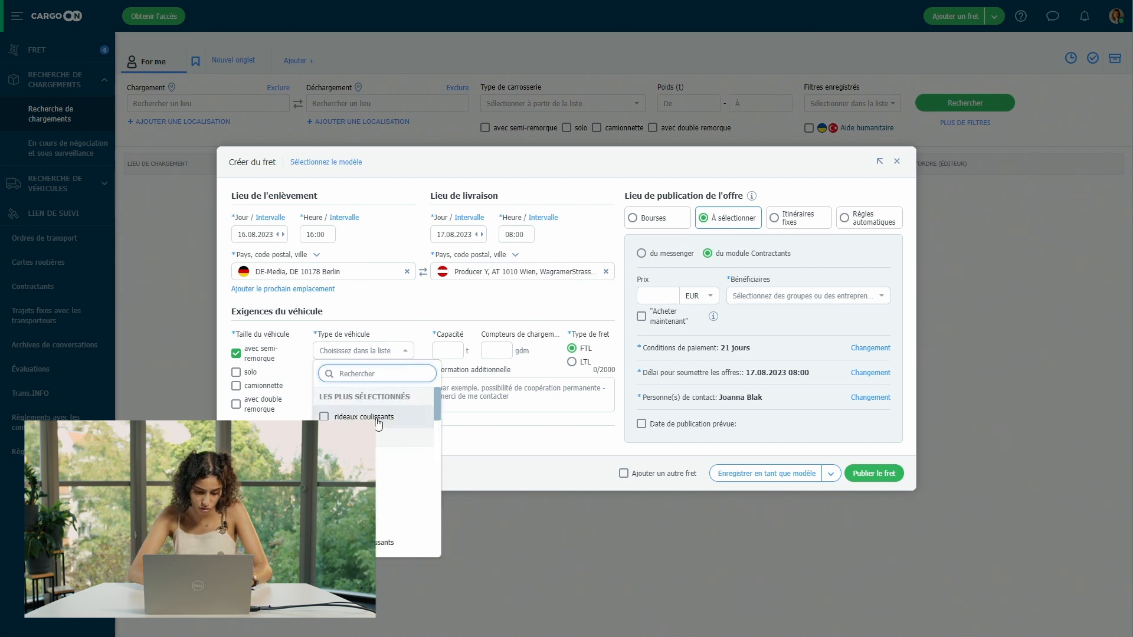
{"action": "type", "text": "st"}
{"action": "left_click", "coordinate": [357, 417]}
{"action": "left_click", "coordinate": [448, 349]}
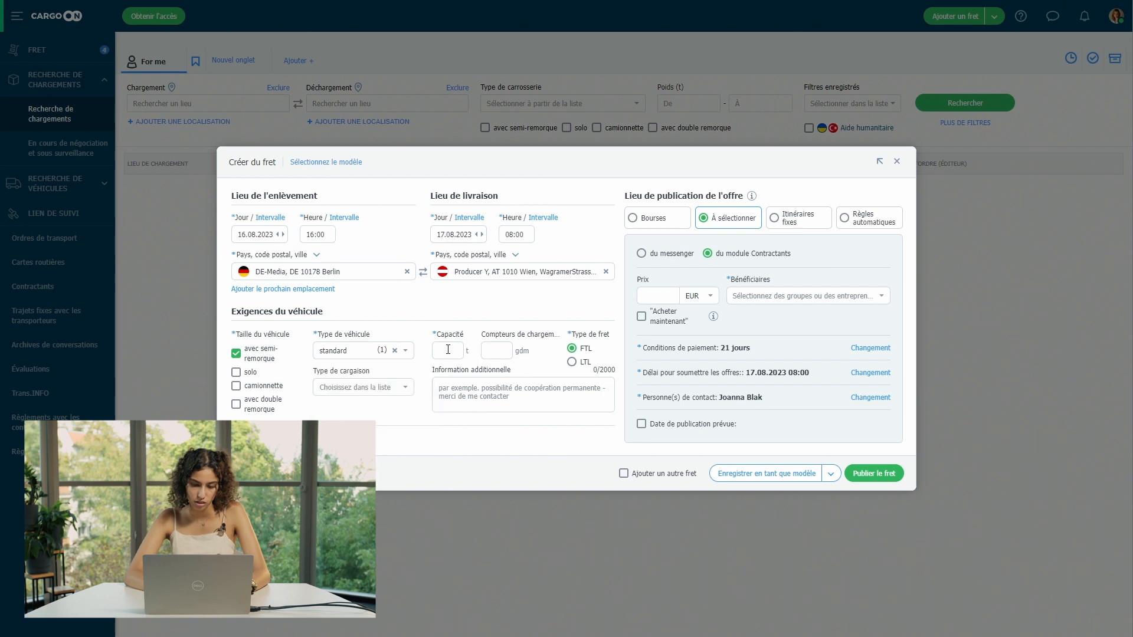
{"action": "type", "text": "8"}
{"action": "left_click", "coordinate": [556, 302]}
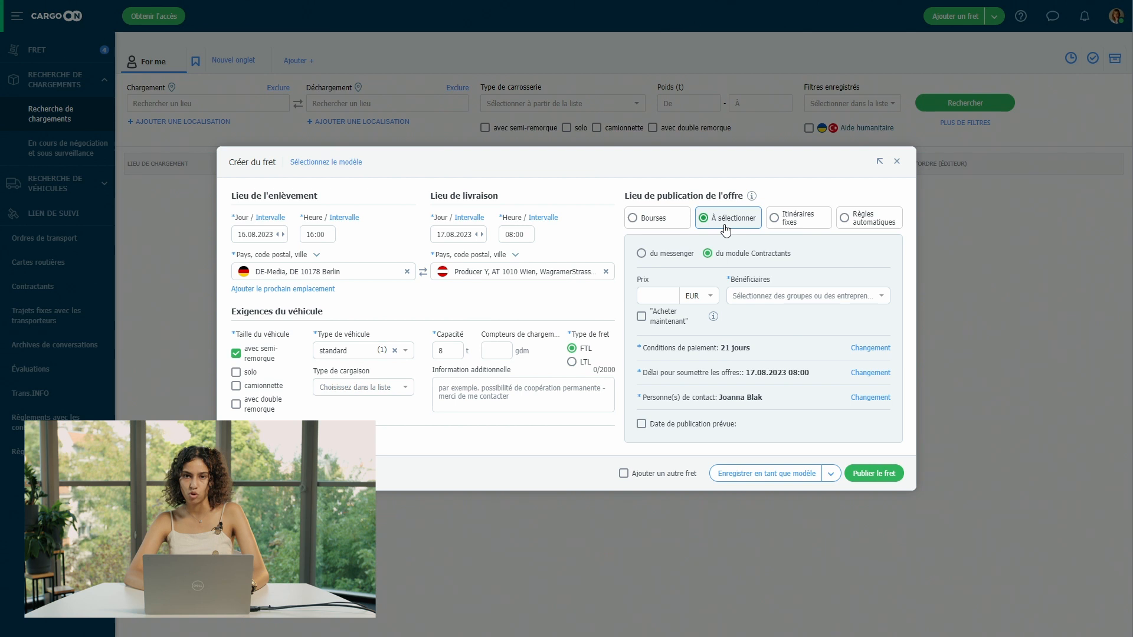
Step: Browse the messenger recipients and the contractor groups as possible freight recipients
{"action": "left_click", "coordinate": [660, 261]}
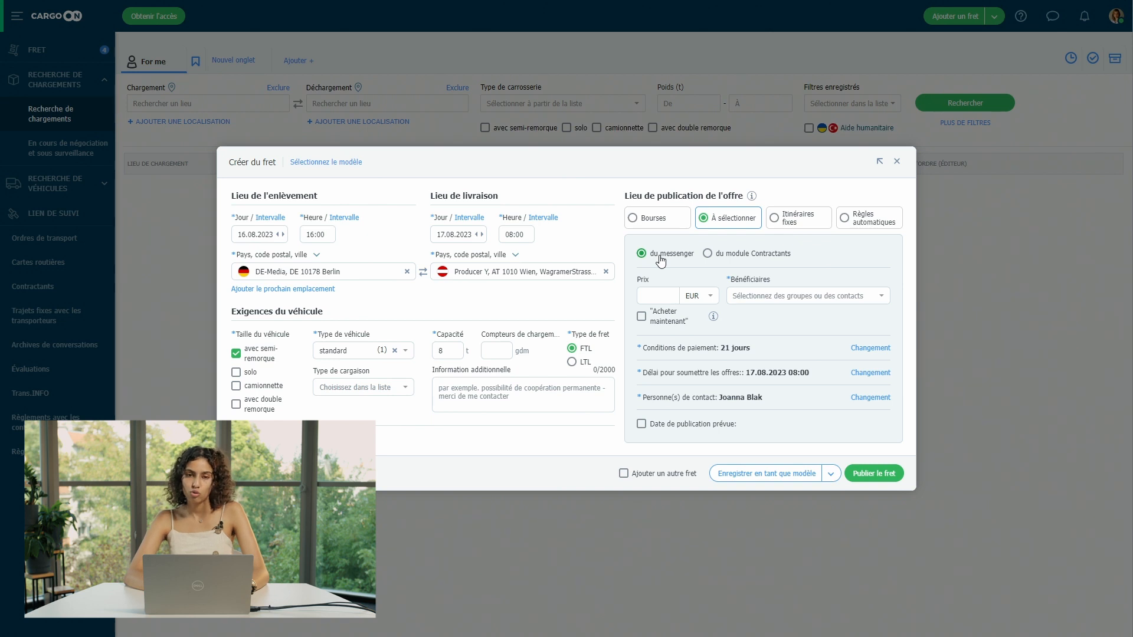
{"action": "left_click", "coordinate": [773, 296]}
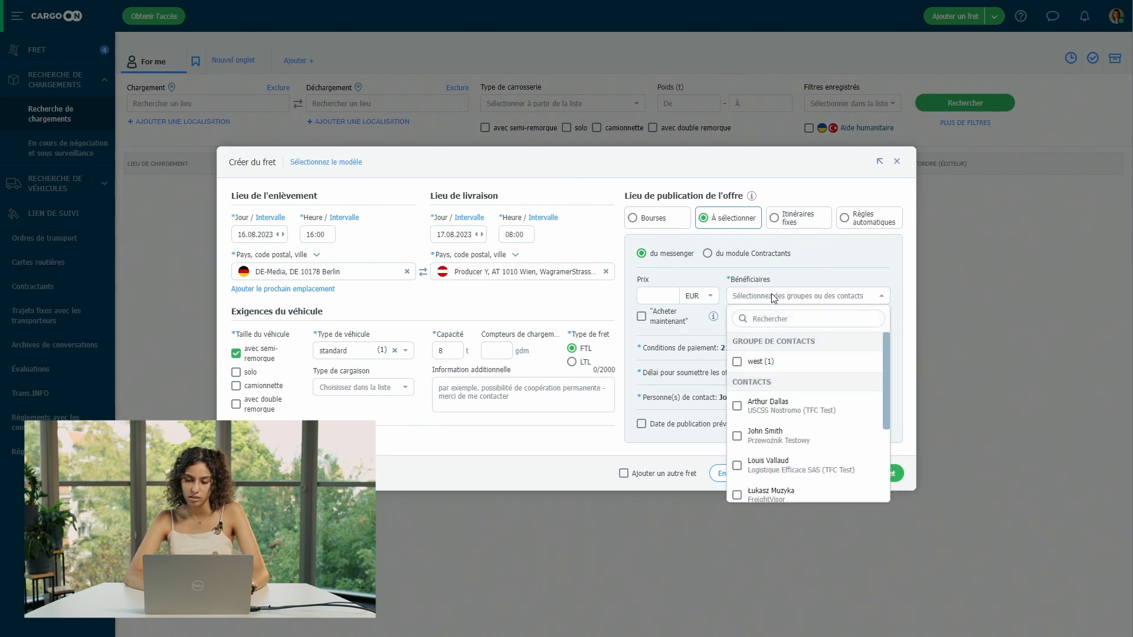
{"action": "scroll", "coordinate": [775, 432], "scroll_direction": "down", "scroll_amount": 2}
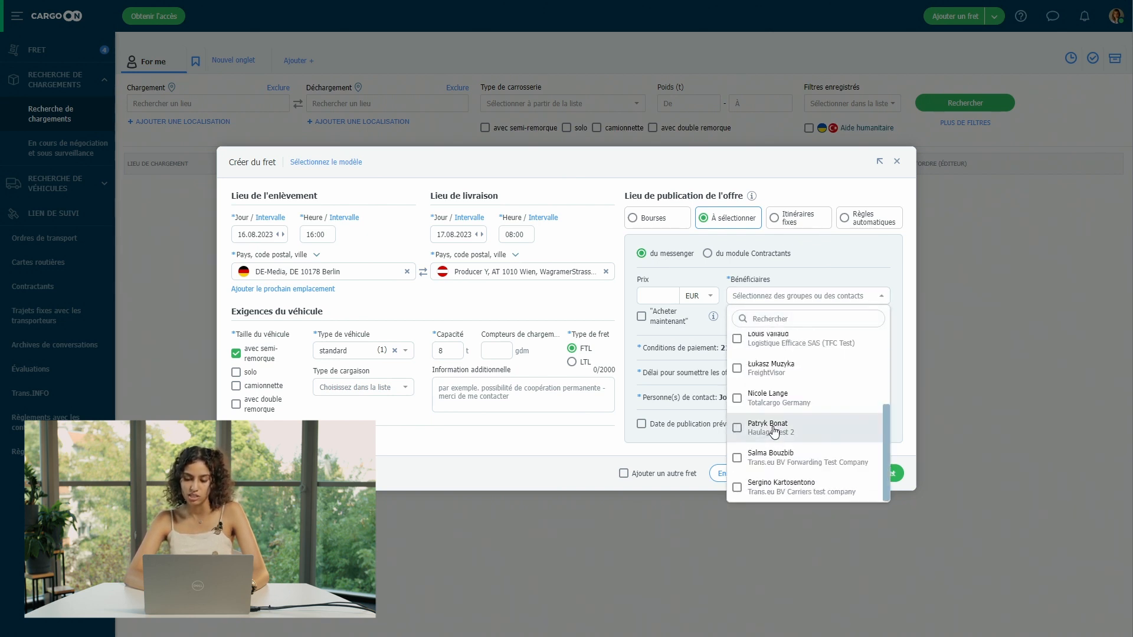
{"action": "scroll", "coordinate": [774, 432], "scroll_direction": "up", "scroll_amount": 3}
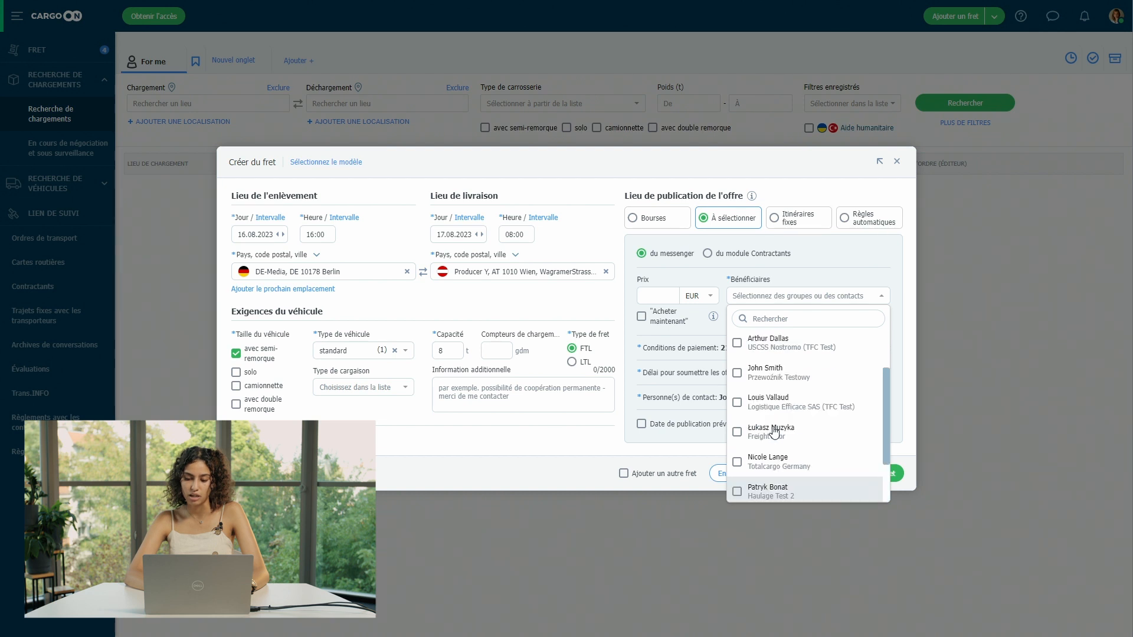
{"action": "left_click", "coordinate": [826, 264]}
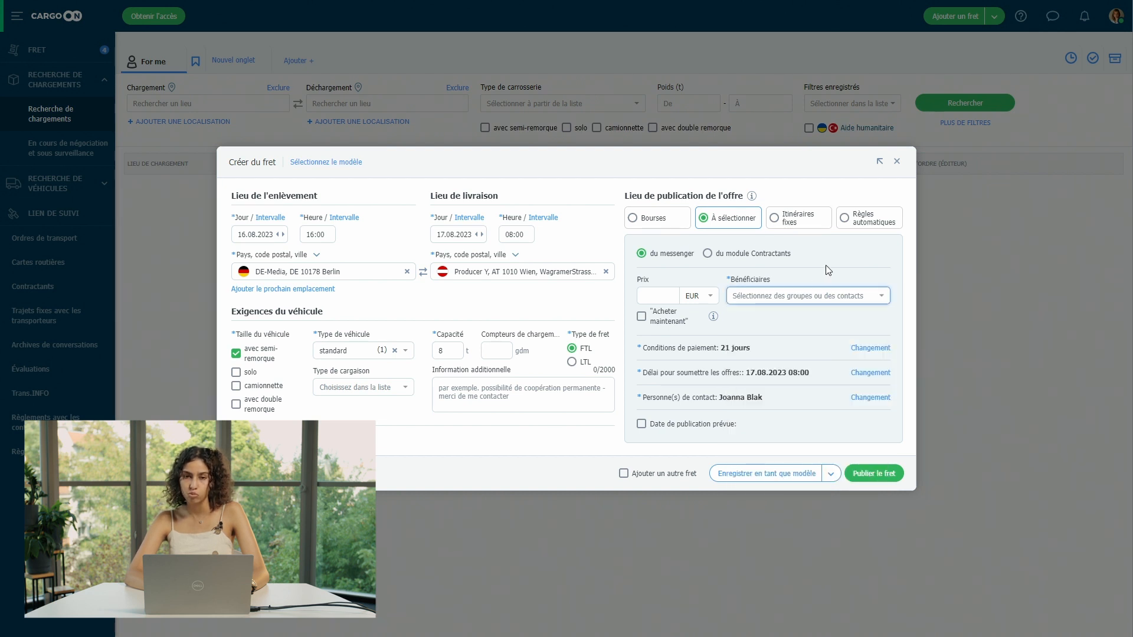
{"action": "left_click", "coordinate": [753, 261]}
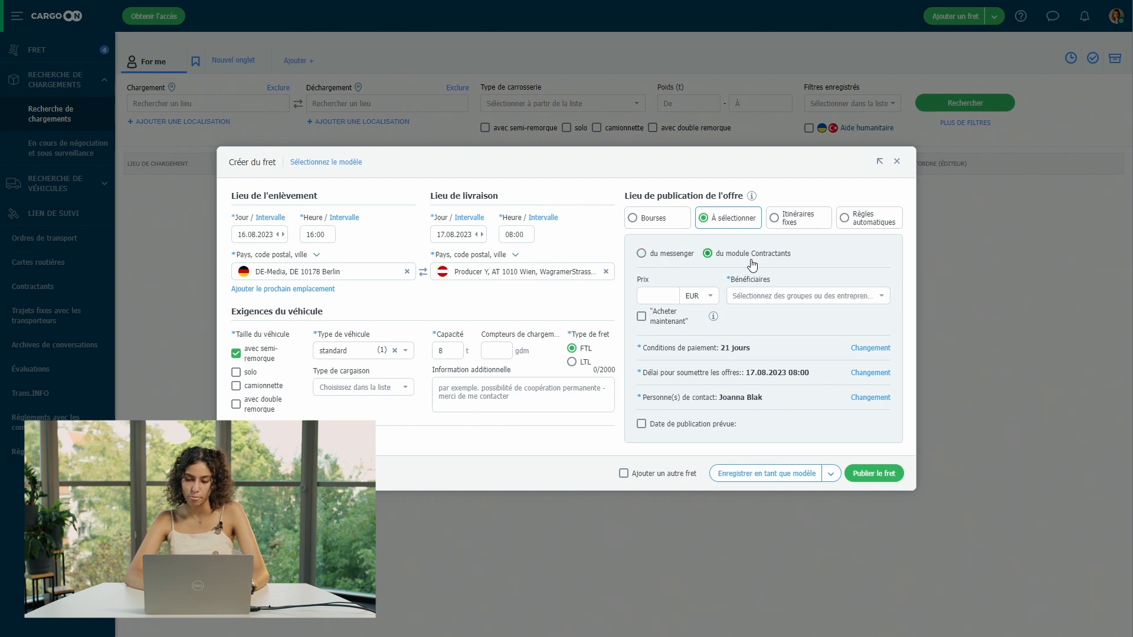
{"action": "left_click", "coordinate": [784, 298]}
{"action": "scroll", "coordinate": [801, 424], "scroll_direction": "down", "scroll_amount": 1}
{"action": "scroll", "coordinate": [801, 424], "scroll_direction": "down", "scroll_amount": 10}
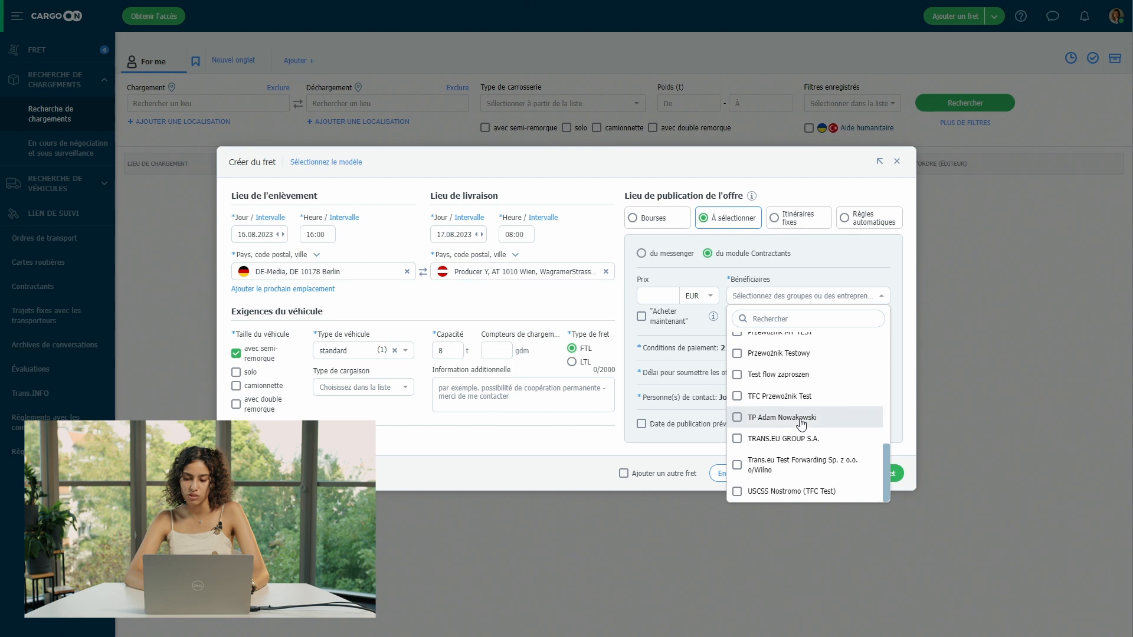
{"action": "scroll", "coordinate": [801, 423], "scroll_direction": "up", "scroll_amount": 10}
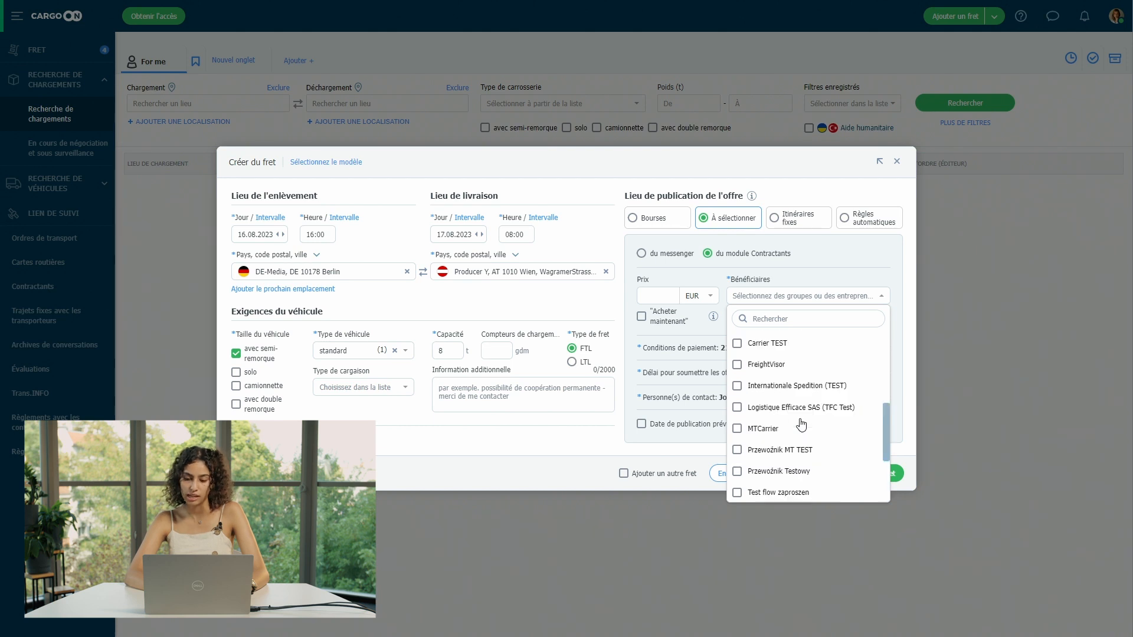
{"action": "left_click", "coordinate": [665, 264]}
Step: Address the freight to the Trans.eu BV Forwarding Test Company messenger contact and publish it
{"action": "left_click", "coordinate": [641, 255]}
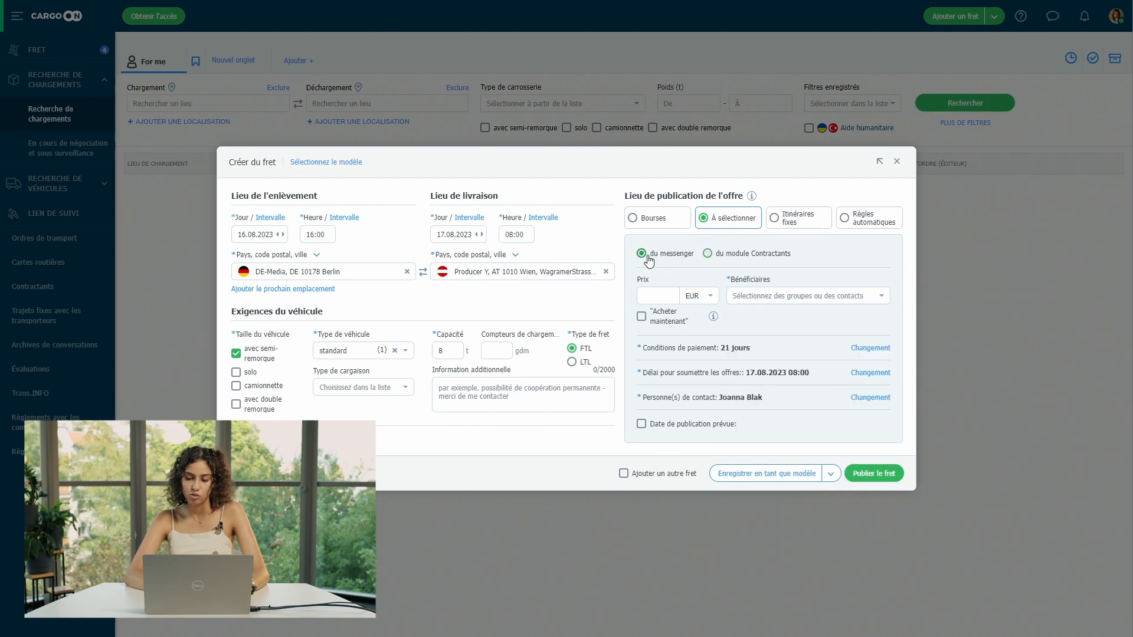
{"action": "left_click", "coordinate": [778, 298]}
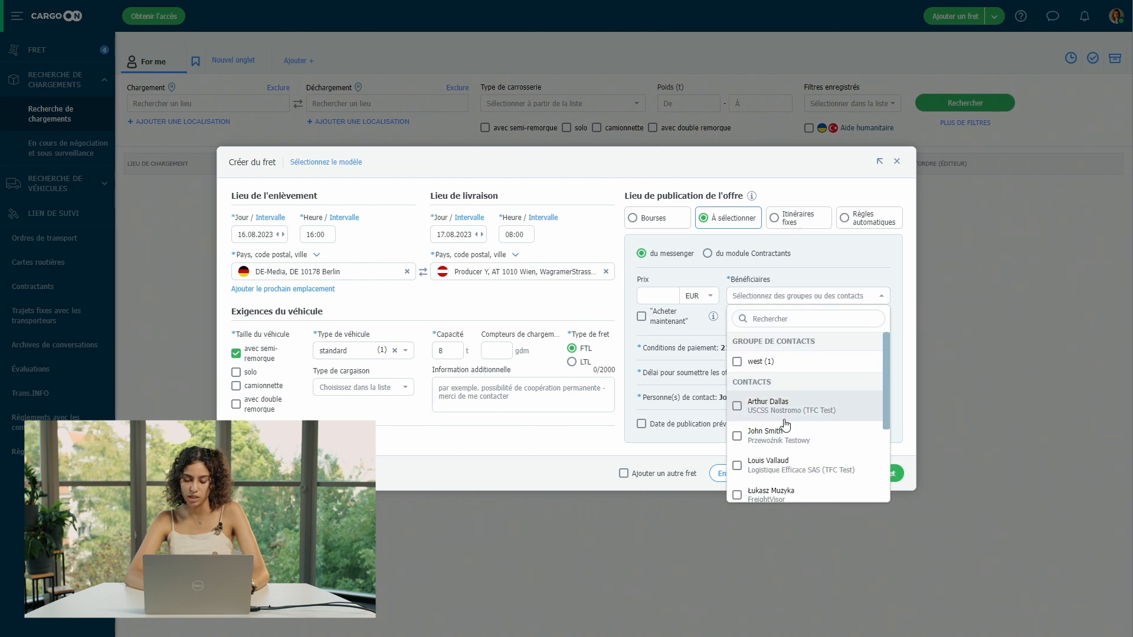
{"action": "scroll", "coordinate": [788, 434], "scroll_direction": "down", "scroll_amount": 5}
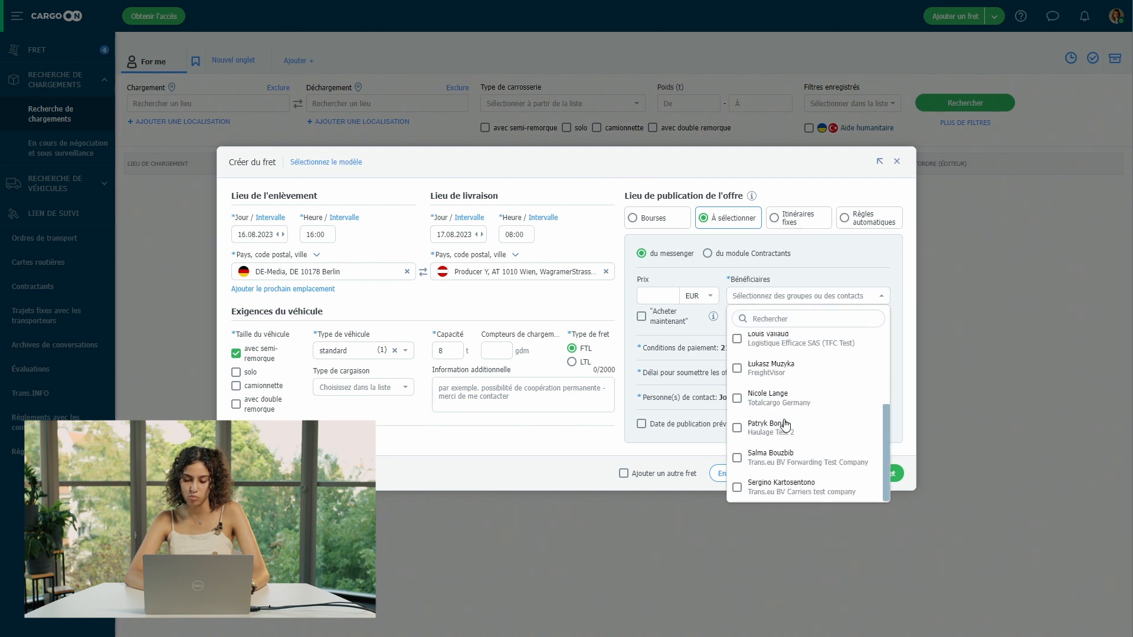
{"action": "left_click", "coordinate": [799, 463]}
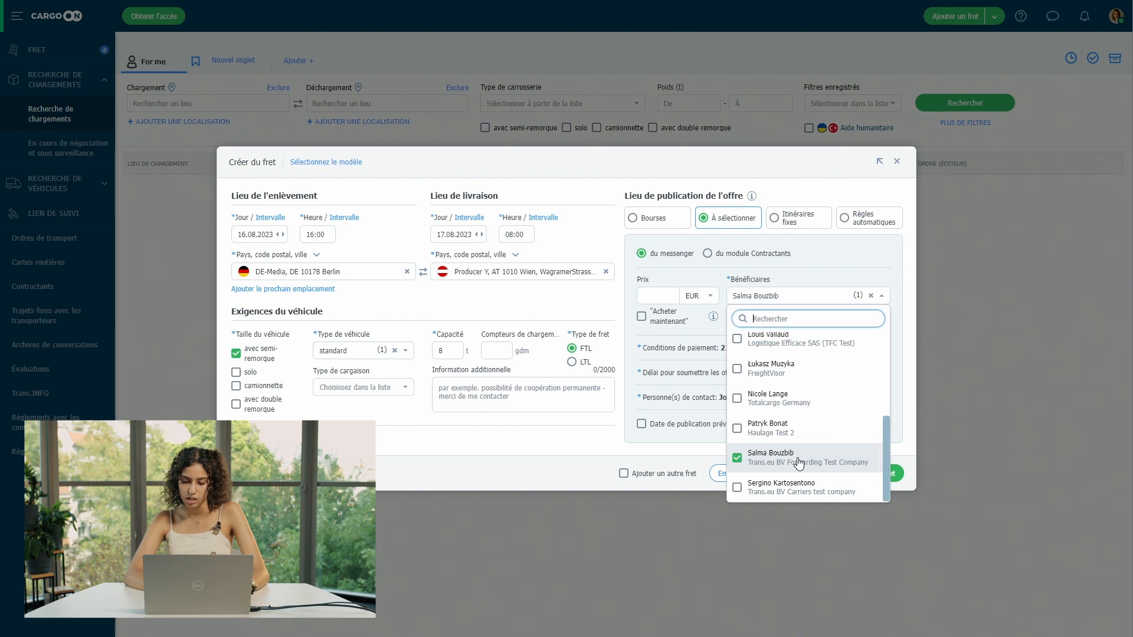
{"action": "left_click", "coordinate": [829, 259]}
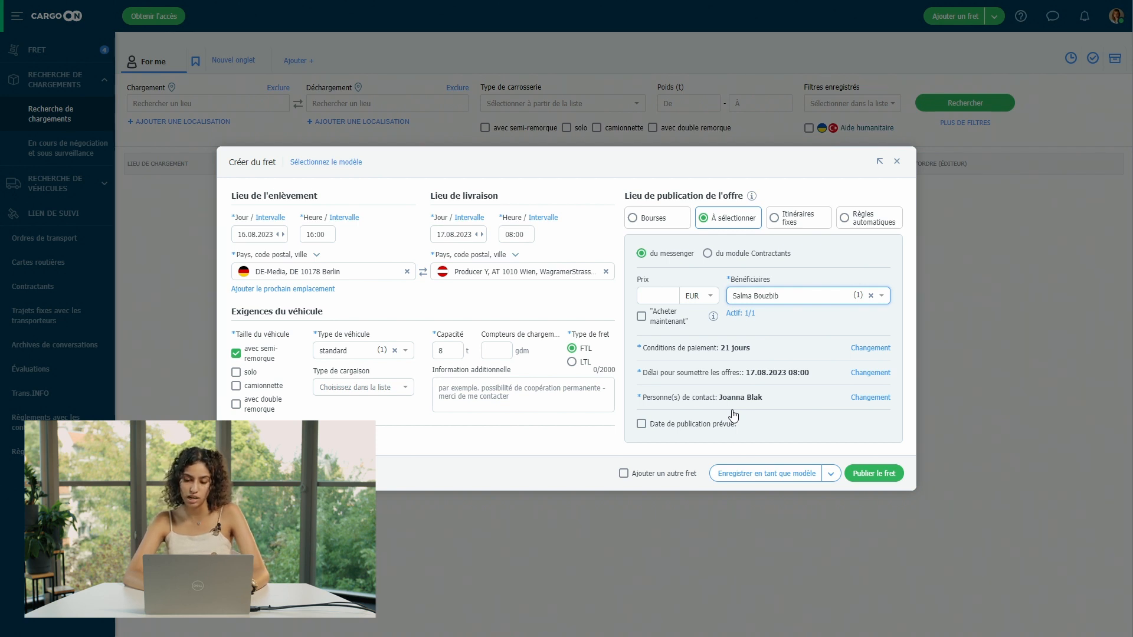
{"action": "left_click", "coordinate": [878, 475]}
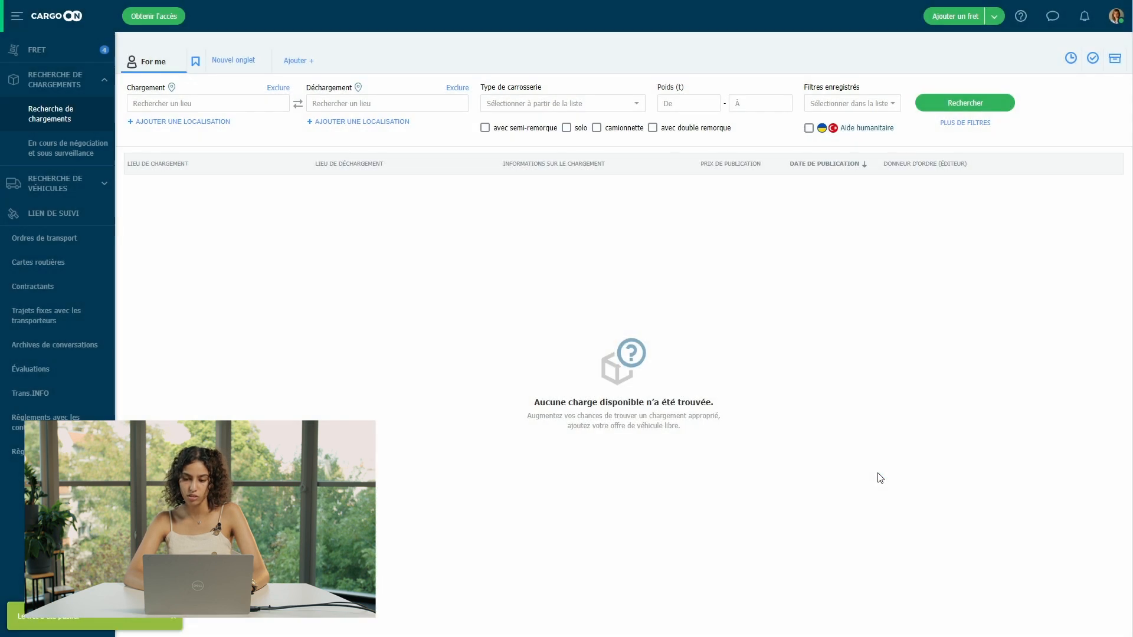
Step: Open the messenger, glance at the Totalcargo Germany chat, then switch to the contact list
{"action": "left_click", "coordinate": [1052, 18]}
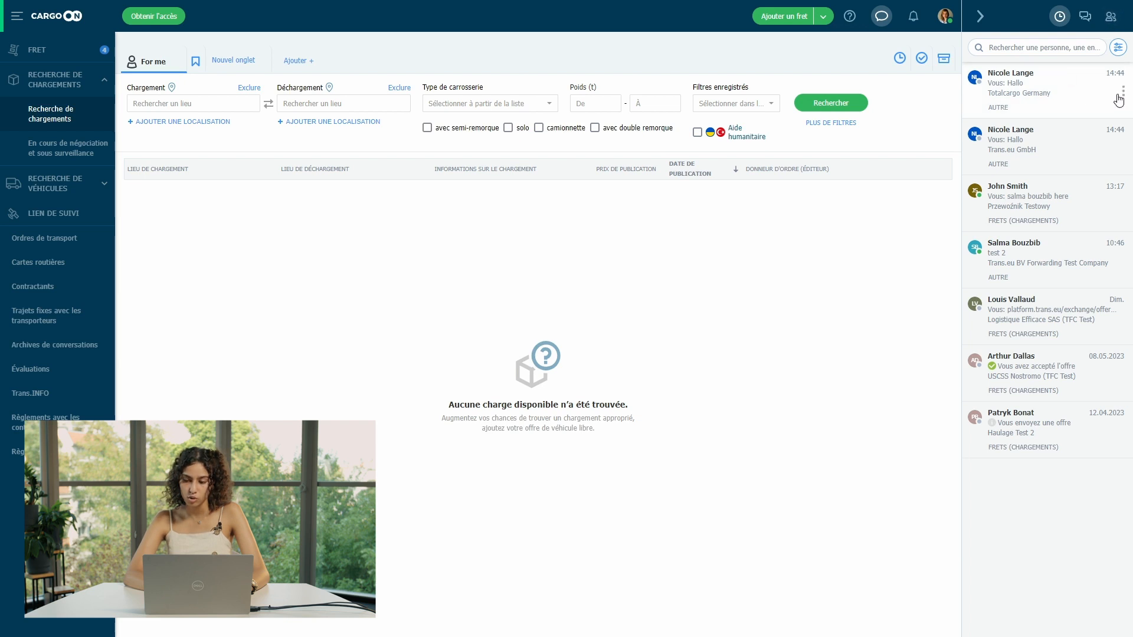
{"action": "left_click", "coordinate": [1035, 94]}
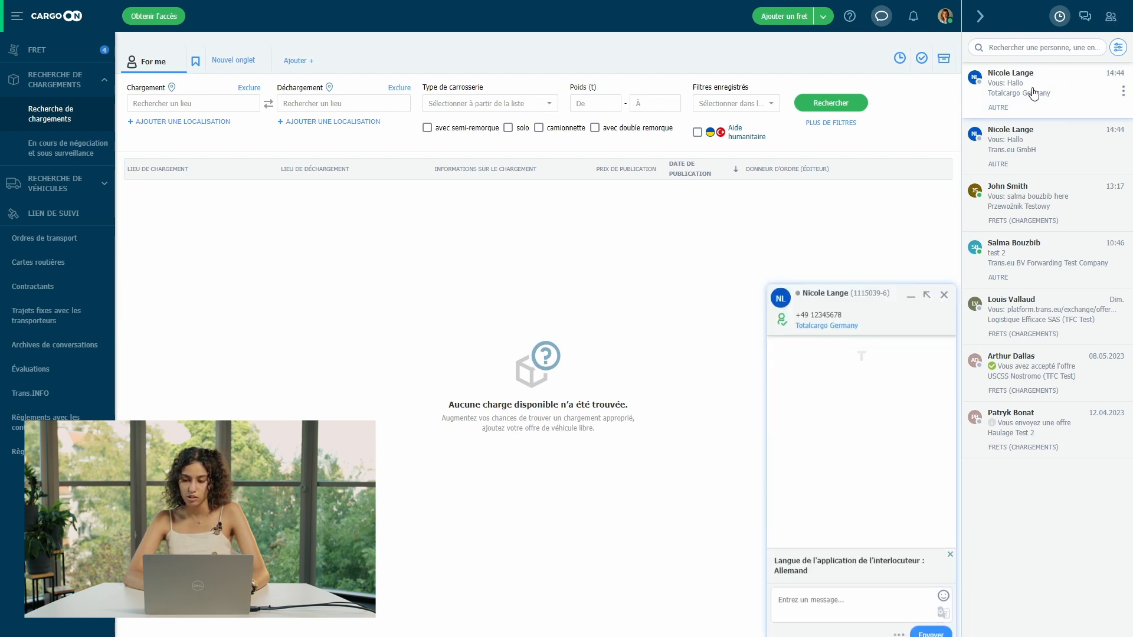
{"action": "left_click", "coordinate": [944, 295]}
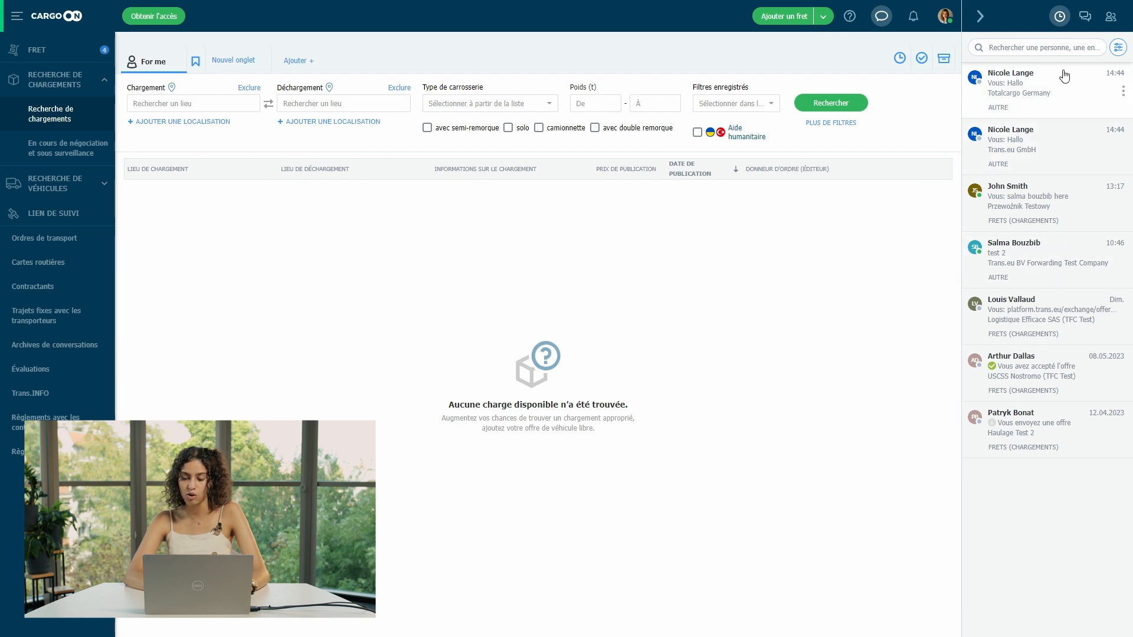
{"action": "left_click", "coordinate": [1119, 22]}
{"action": "left_click", "coordinate": [1027, 49]}
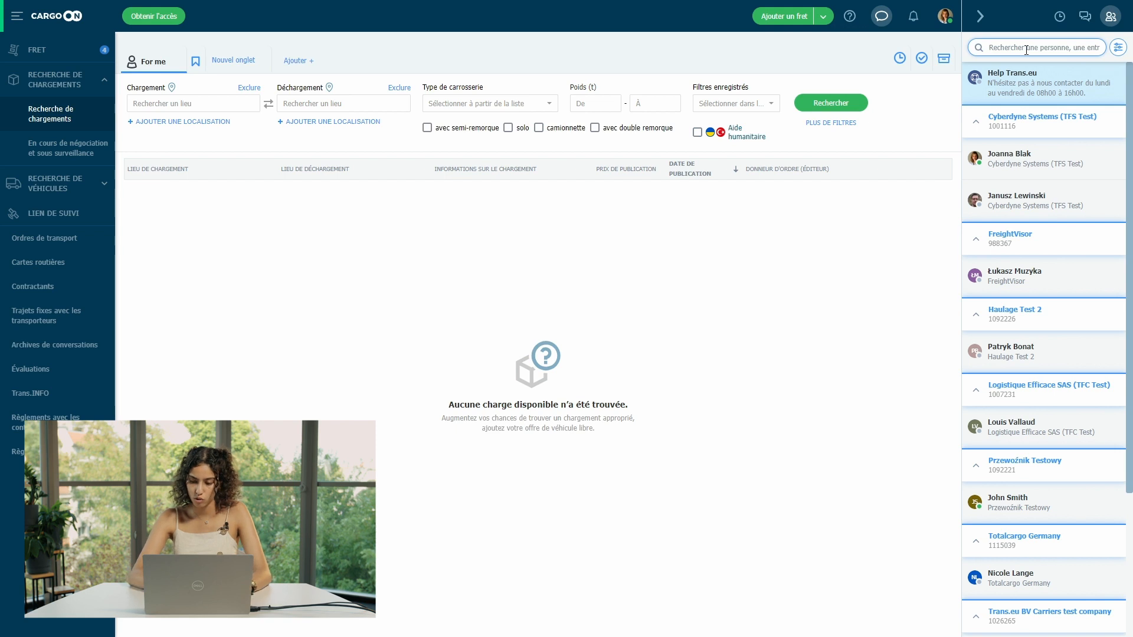
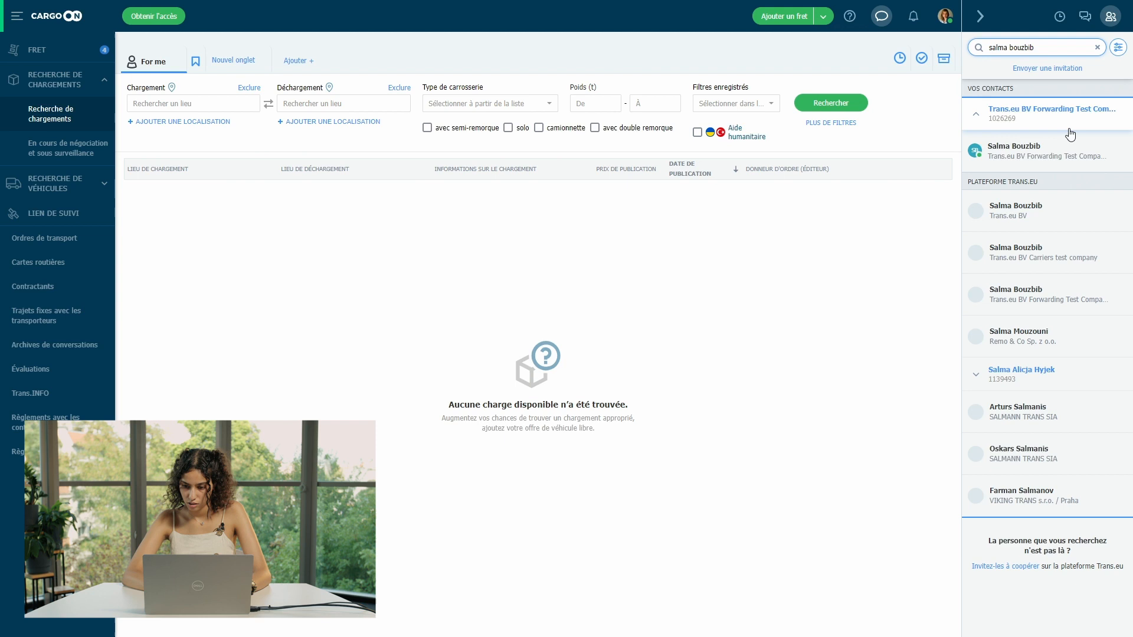
Step: Search the person's name and add the Trans.eu BV match to the contact list
{"action": "left_click", "coordinate": [1122, 211]}
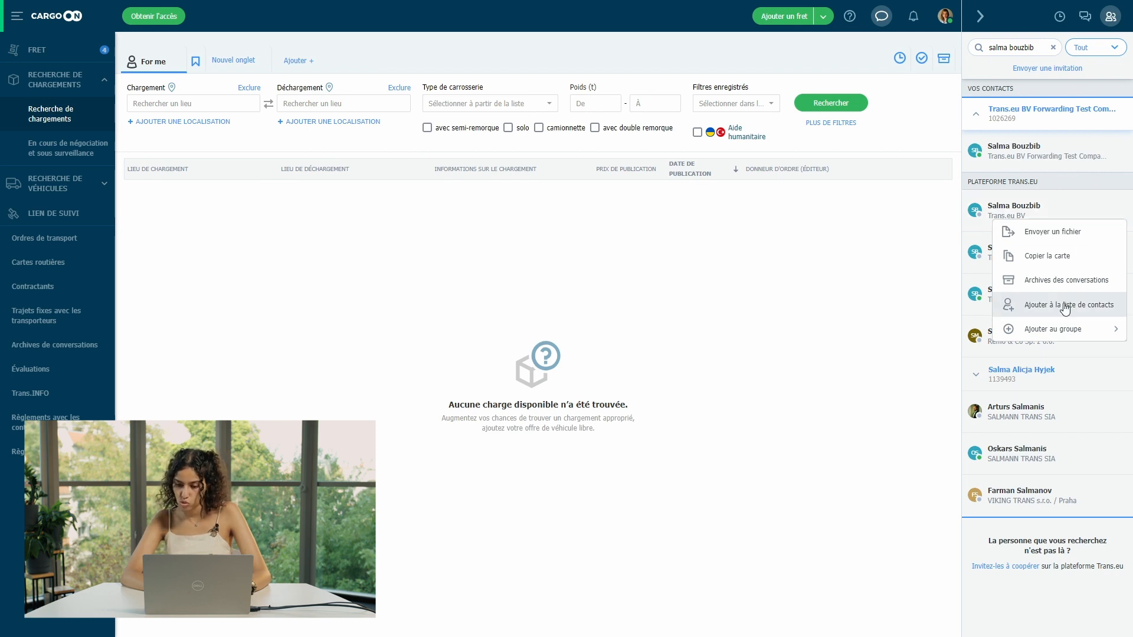
{"action": "left_click", "coordinate": [1088, 306]}
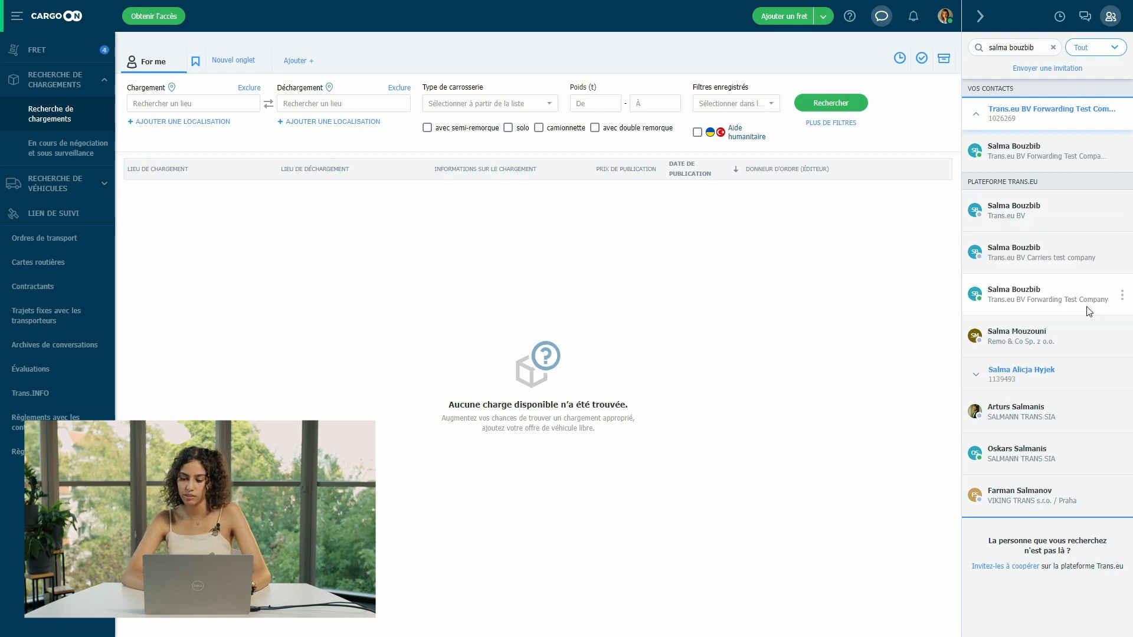